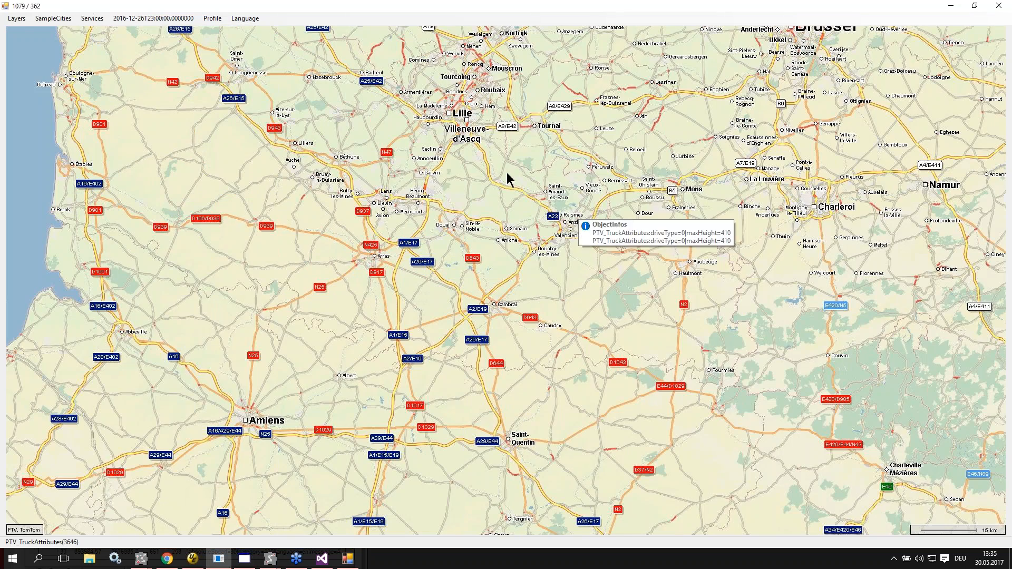
Step: Zoom in on the streets of Lille and Mons-en-Baroeul and inspect the truck attribute details of individual restriction signs
click(460, 109)
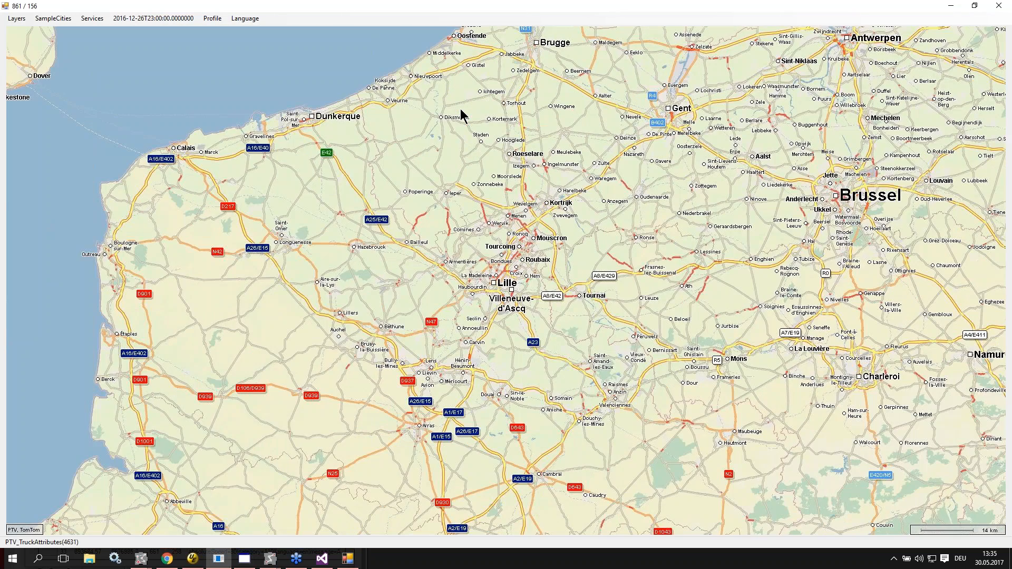
scroll(460, 115, up, 3)
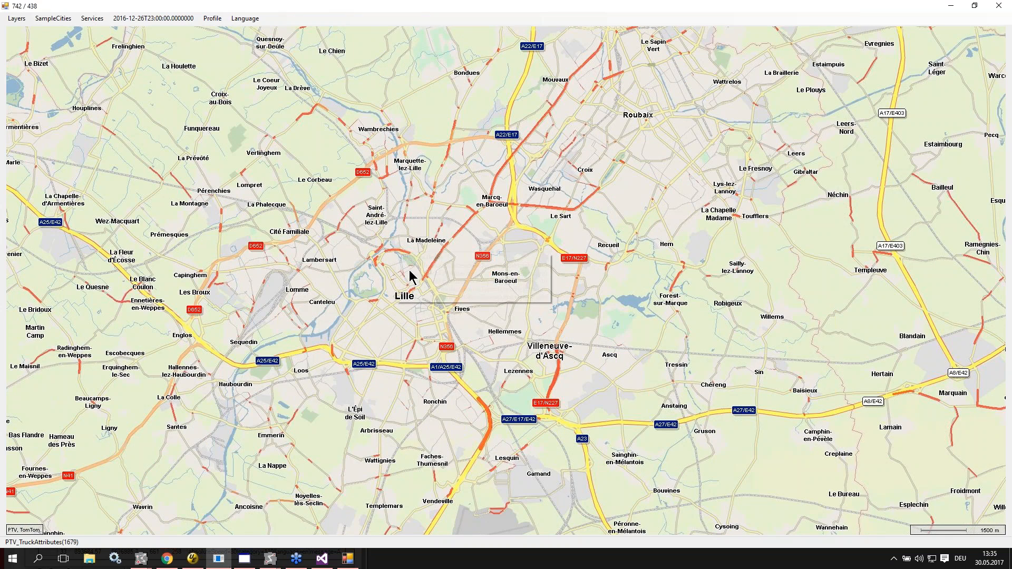
scroll(409, 270, up, 2)
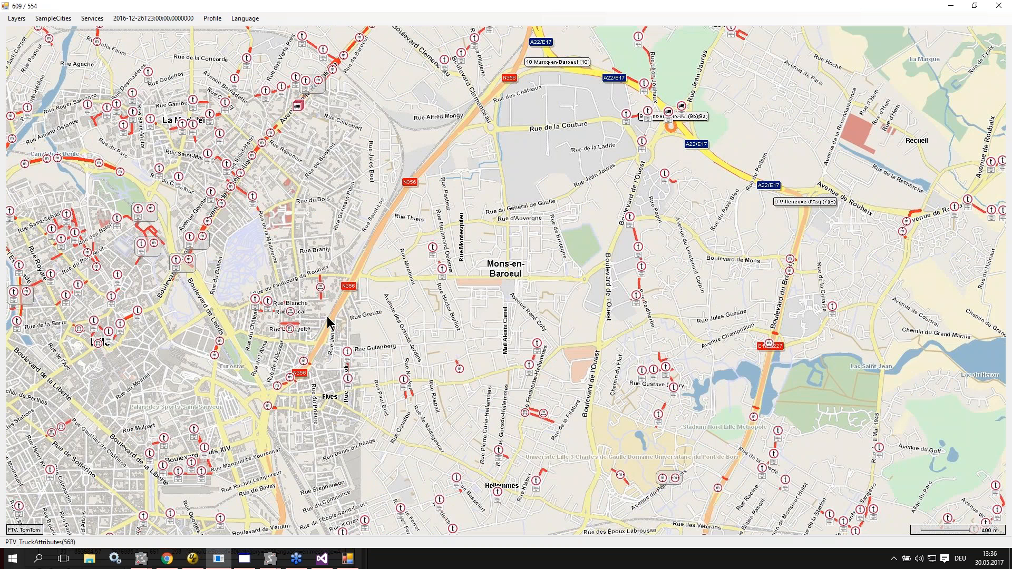
mouse_move(431, 250)
mouse_move(320, 289)
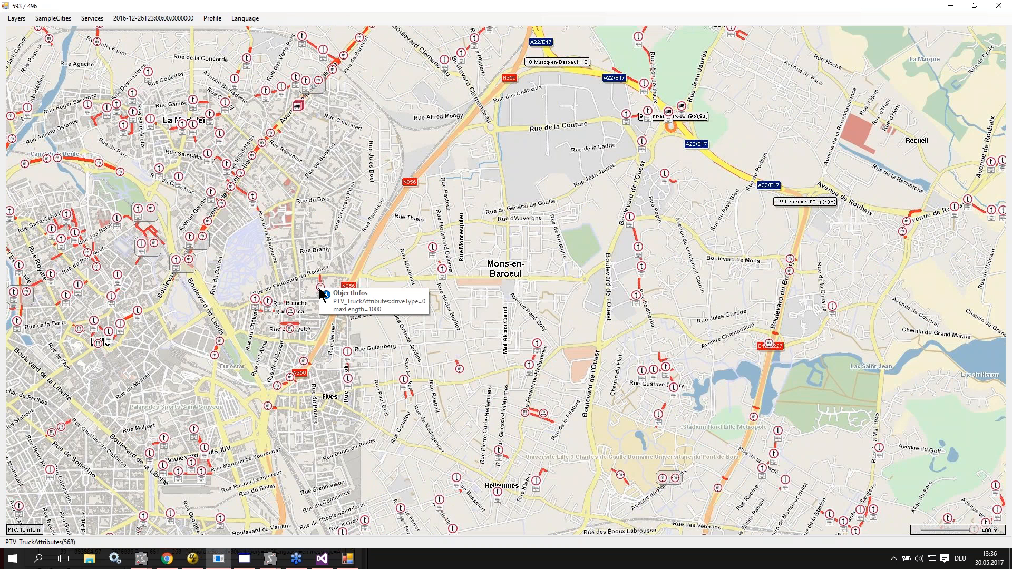
mouse_move(152, 250)
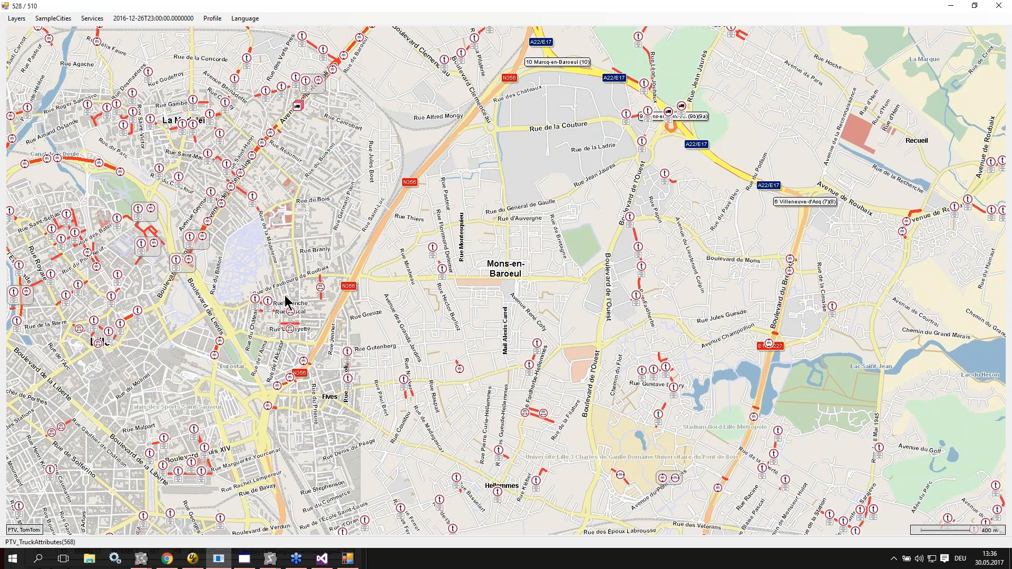
Step: View the complete route between Trier and Karlsruhe in the MapFormNet window, and close that window
mouse_move(269, 560)
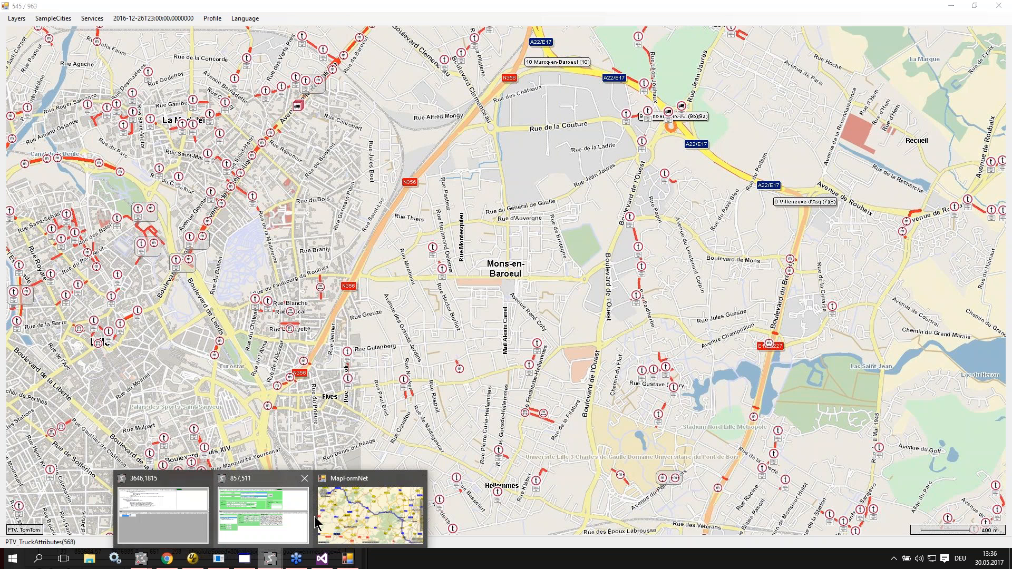
click(342, 519)
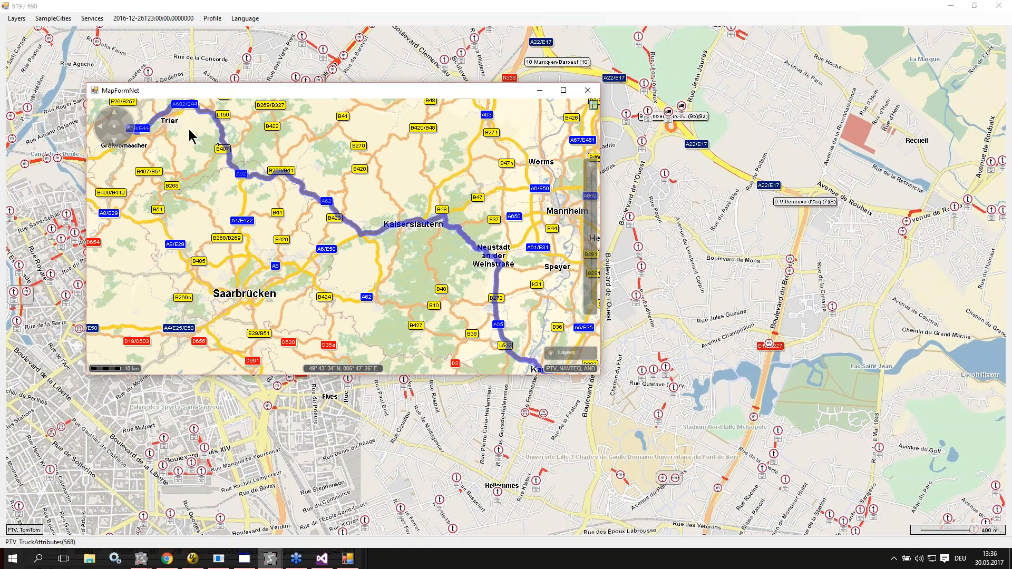
scroll(235, 195, down, 1)
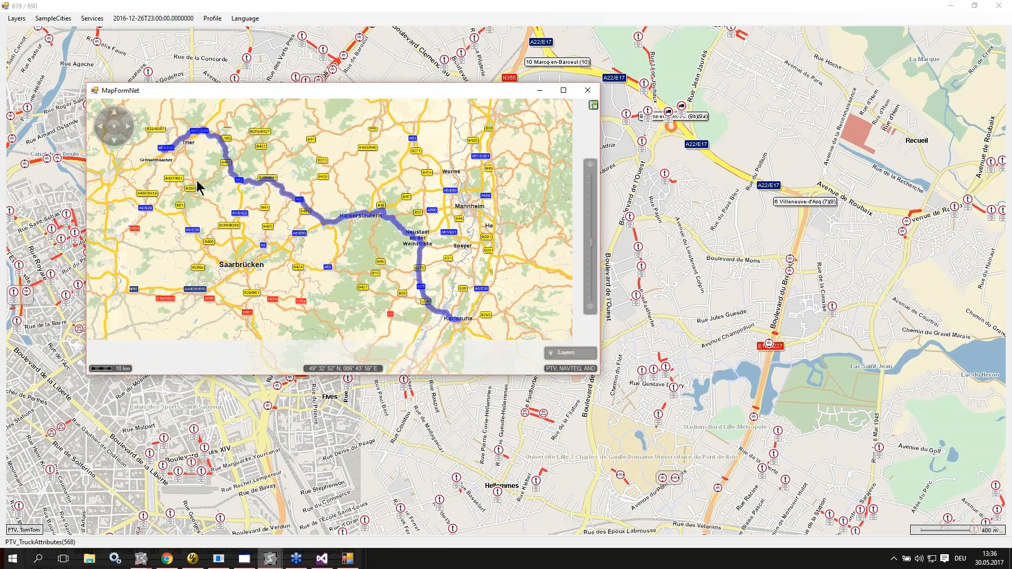
click(587, 91)
Step: Switch to the routing client window with the Wasserbillig–Karlsruhe request and show its Additional_RE output
mouse_move(270, 563)
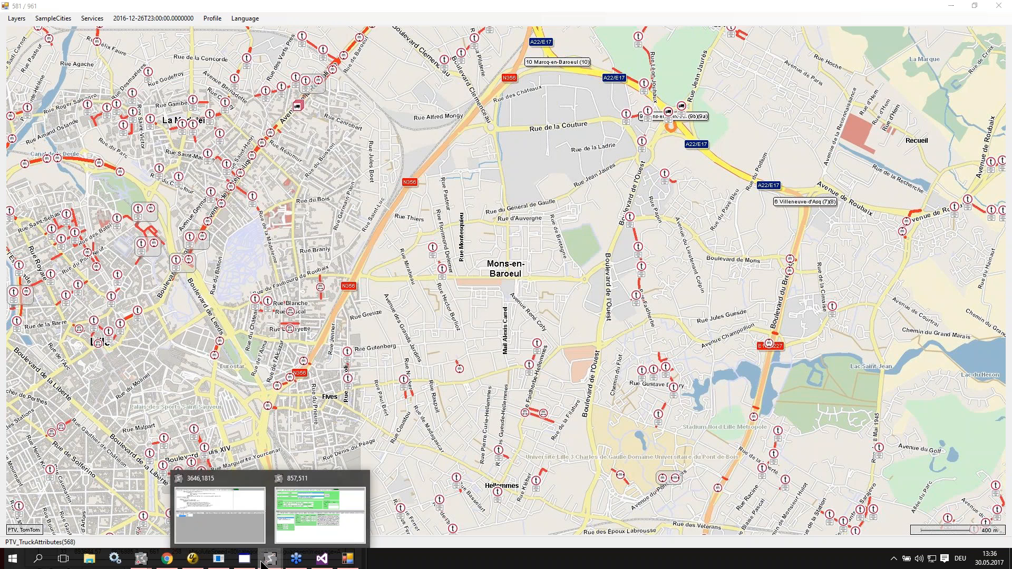
click(315, 510)
click(216, 283)
click(270, 283)
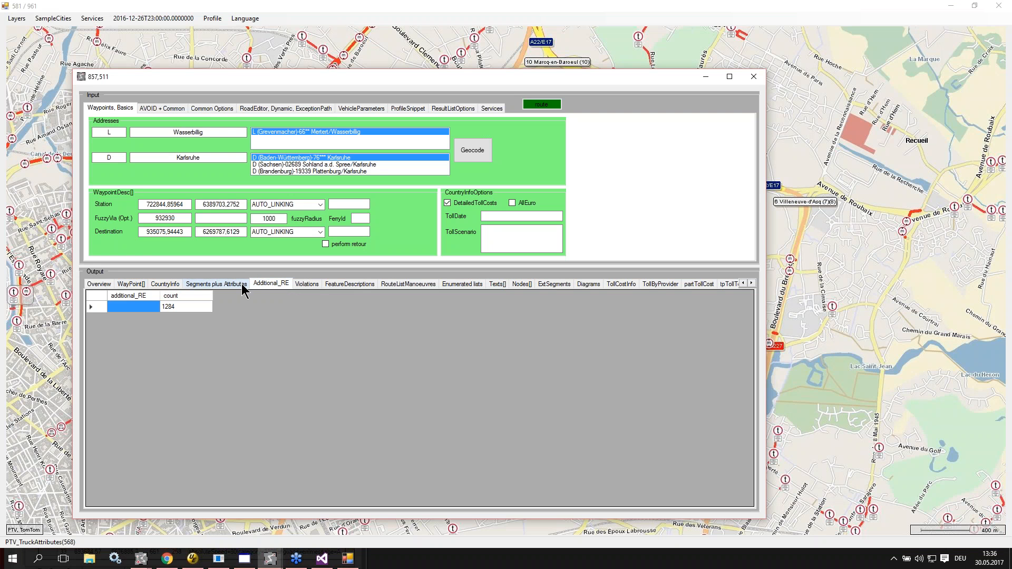
Step: Set the ENABLE_ROADEDITOR routing option to true
click(247, 107)
double_click(252, 191)
text(terue)
key(BackSpace)
key(BackSpace)
key(BackSpace)
key(BackSpace)
text(rue)
Step: Clear the ROADEDITOR_ADDITIONAL_OPTIONS and START_TIME_ROADEDITOR values
double_click(274, 232)
key(BackSpace)
click(266, 246)
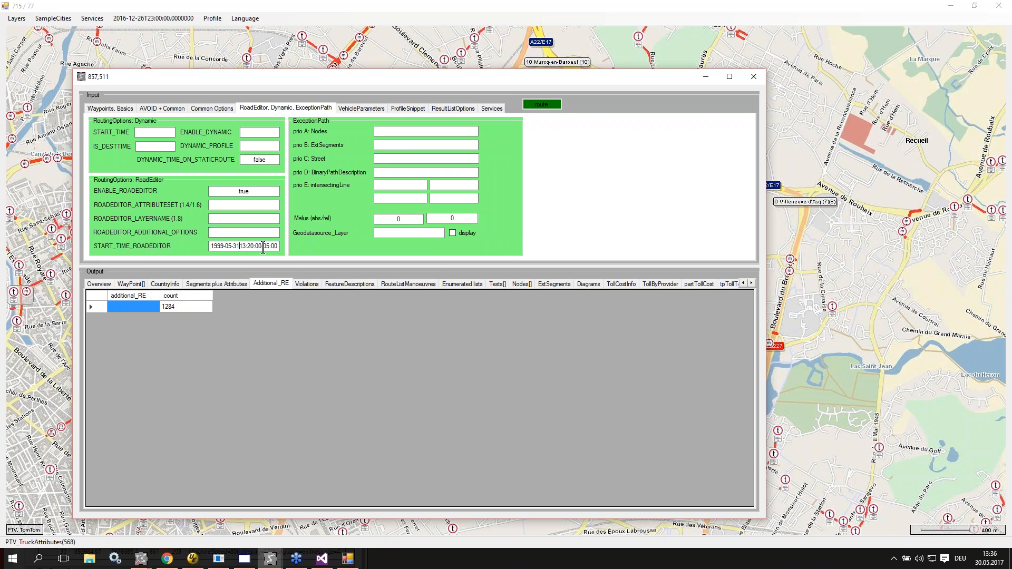
key(End)
key(BackSpace)
key(BackSpace)
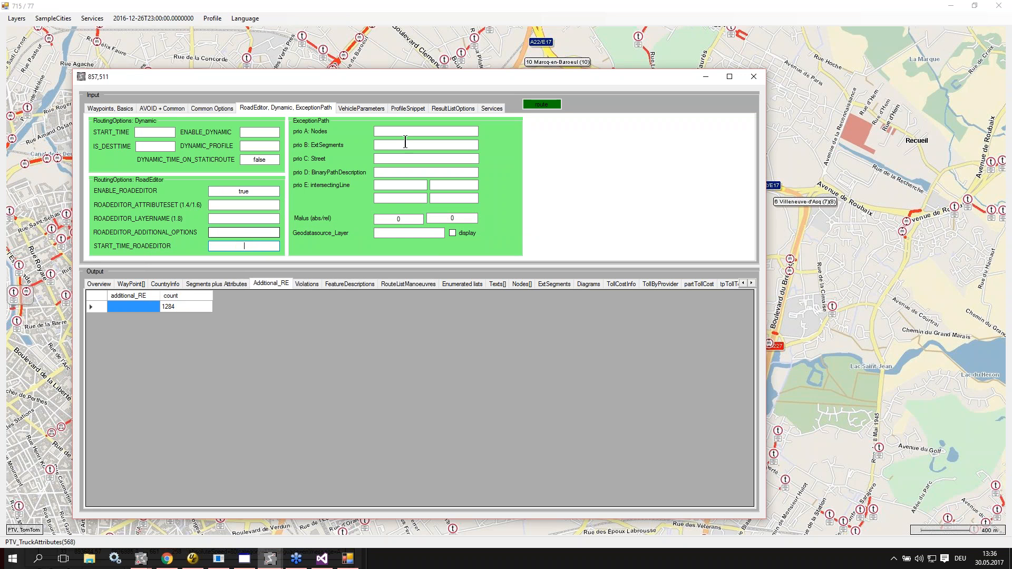
Step: Check the feature layer themes in the profile snippet, and calculate the route, moving its map window off the output table
click(416, 112)
click(384, 214)
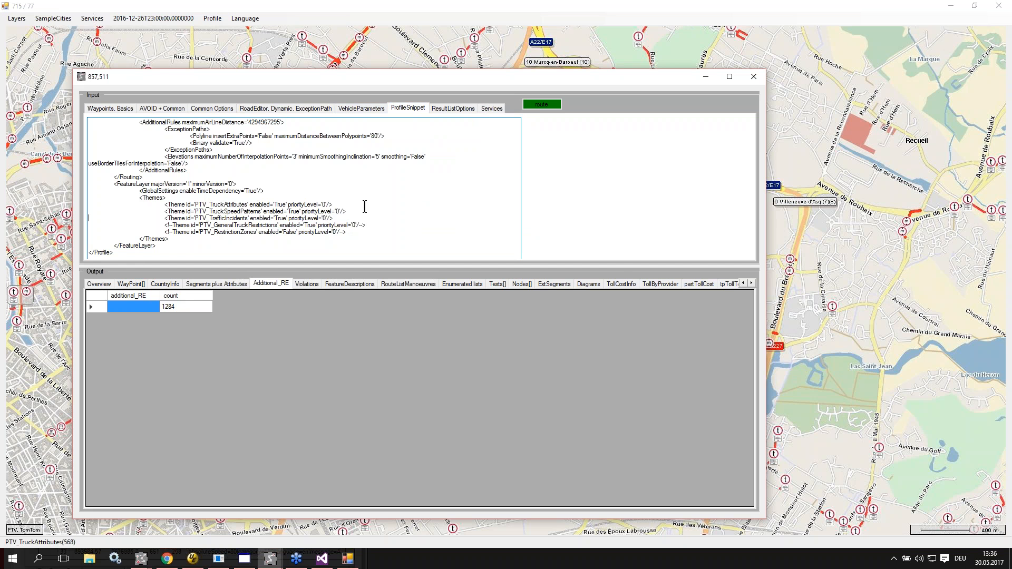
click(532, 104)
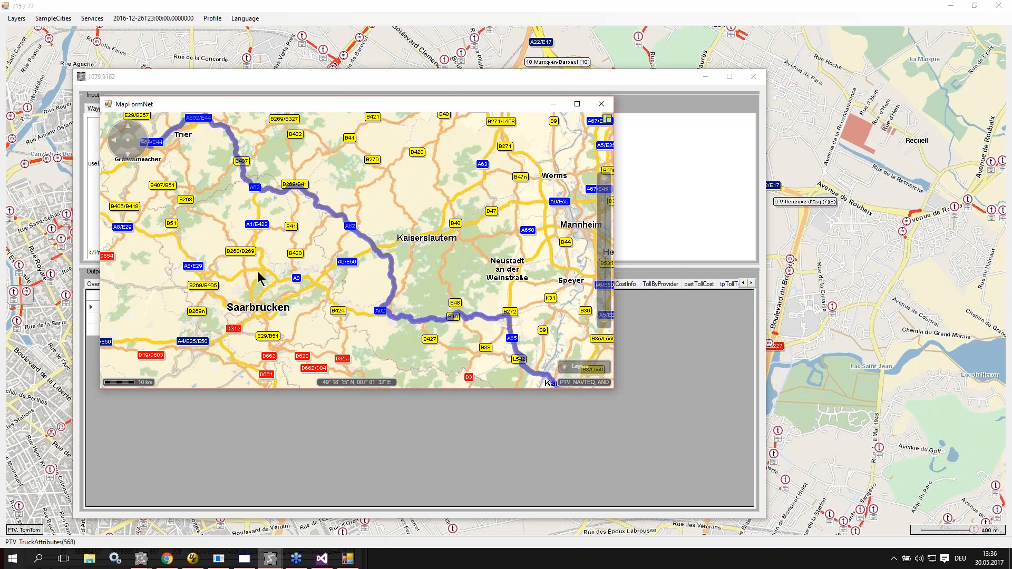
drag(424, 104, 646, 336)
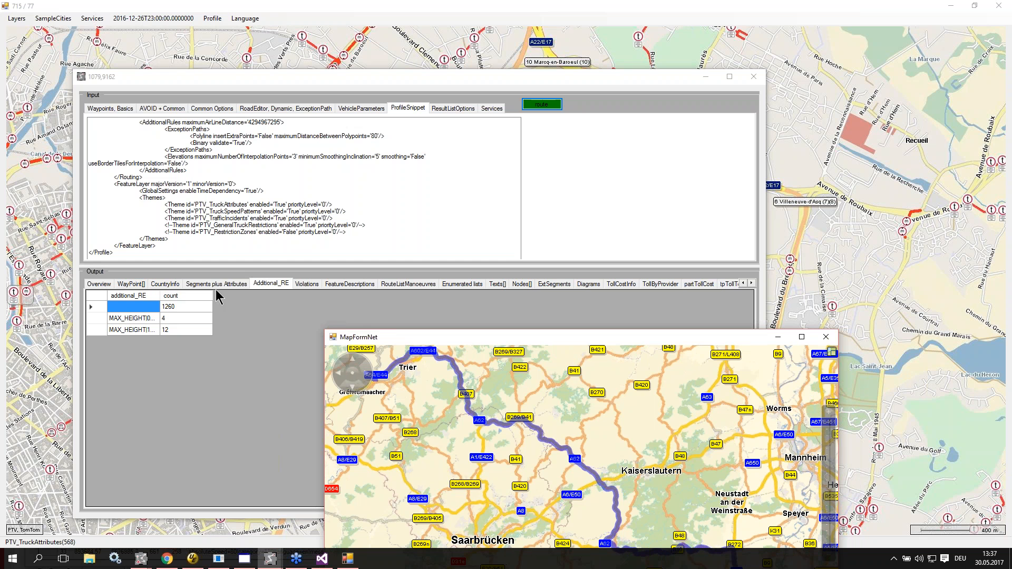
Step: Show the route's segments with their attributes and maximize the routing client window
click(200, 284)
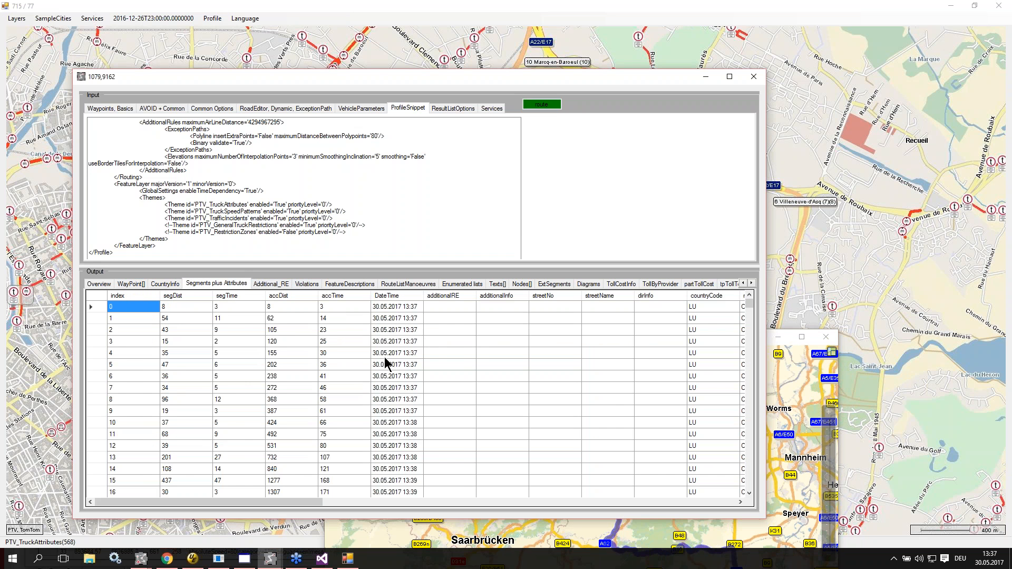
scroll(630, 347, down, 3)
scroll(631, 346, down, 8)
click(729, 77)
scroll(433, 313, down, 15)
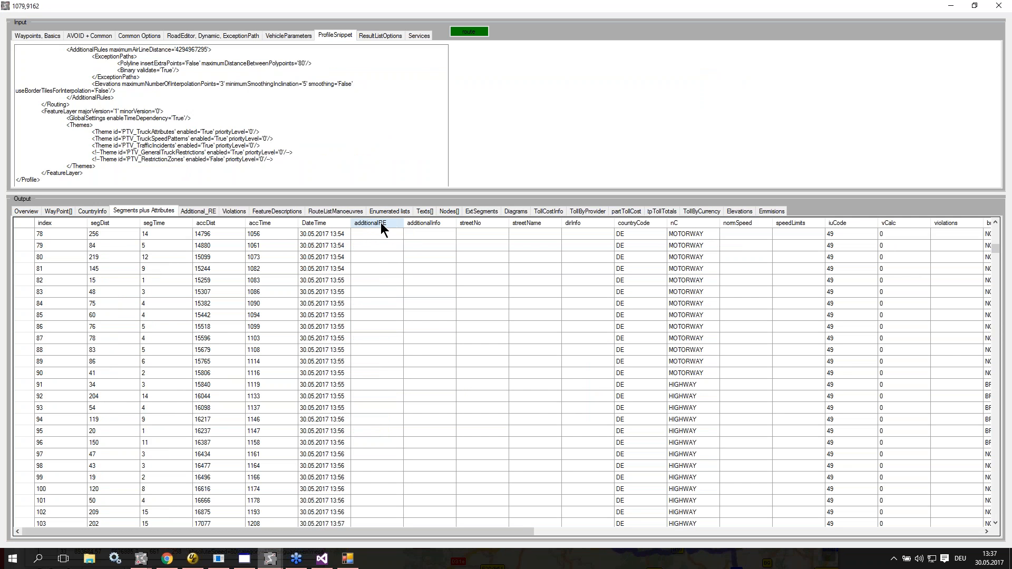
Step: Widen the additionalRE column to fit its contents and examine the height restrictions along the route segments
scroll(380, 237, up, 2)
scroll(380, 233, up, 16)
click(381, 316)
double_click(403, 223)
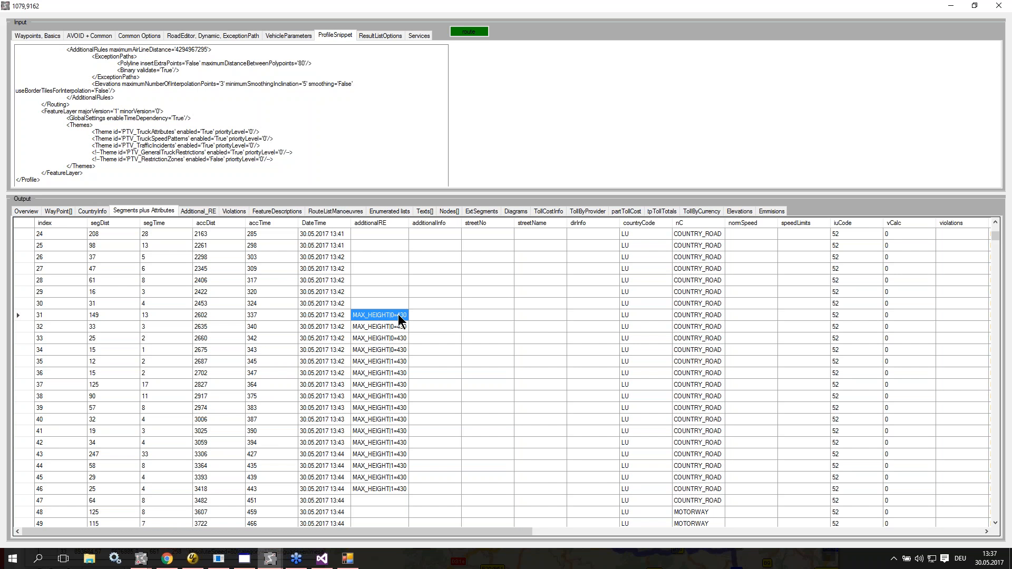
scroll(399, 322, down, 8)
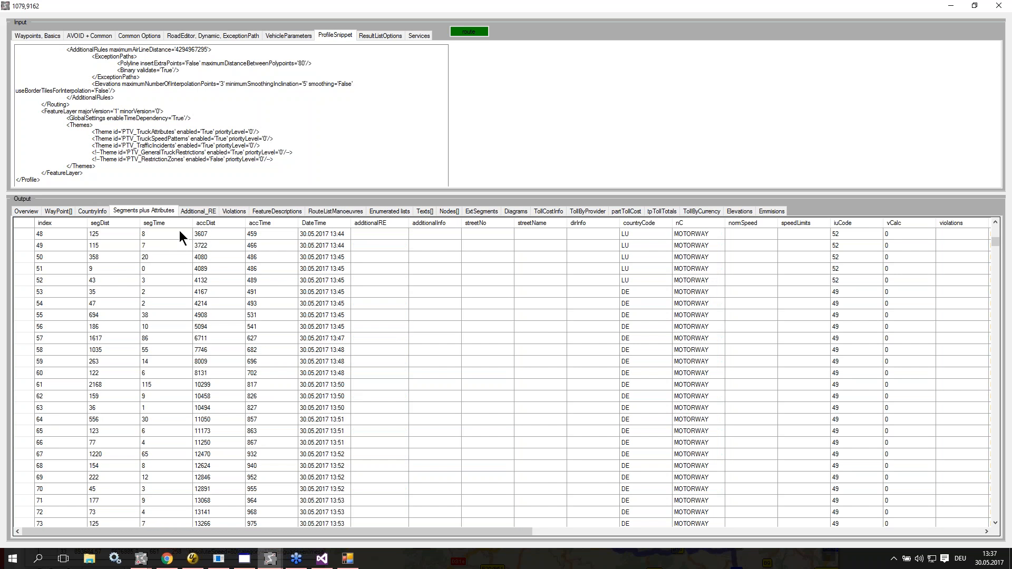
scroll(485, 337, down, 20)
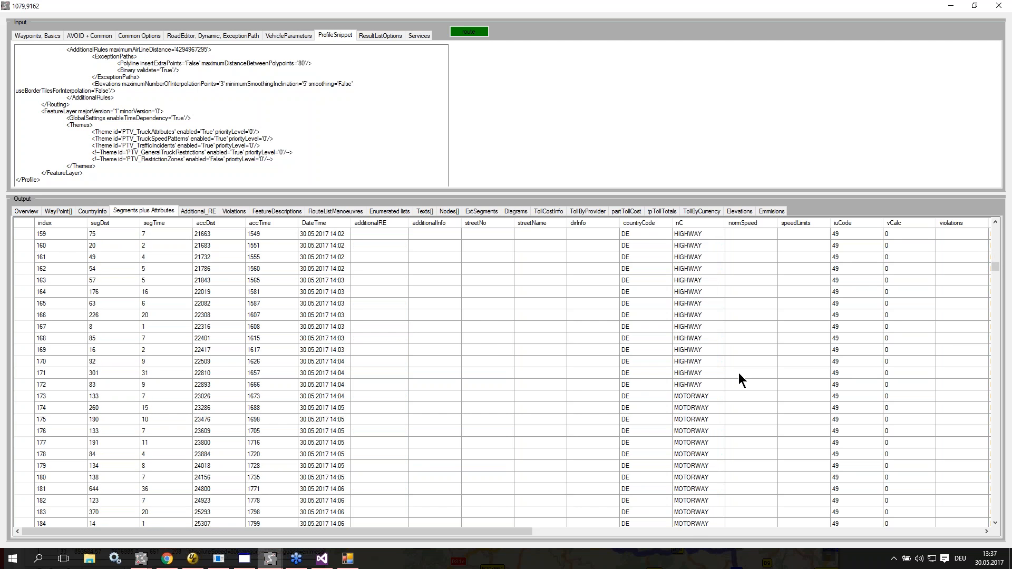
Step: Examine the Additional_RE summary with its first column widened to fit, and check the Violations output
click(199, 212)
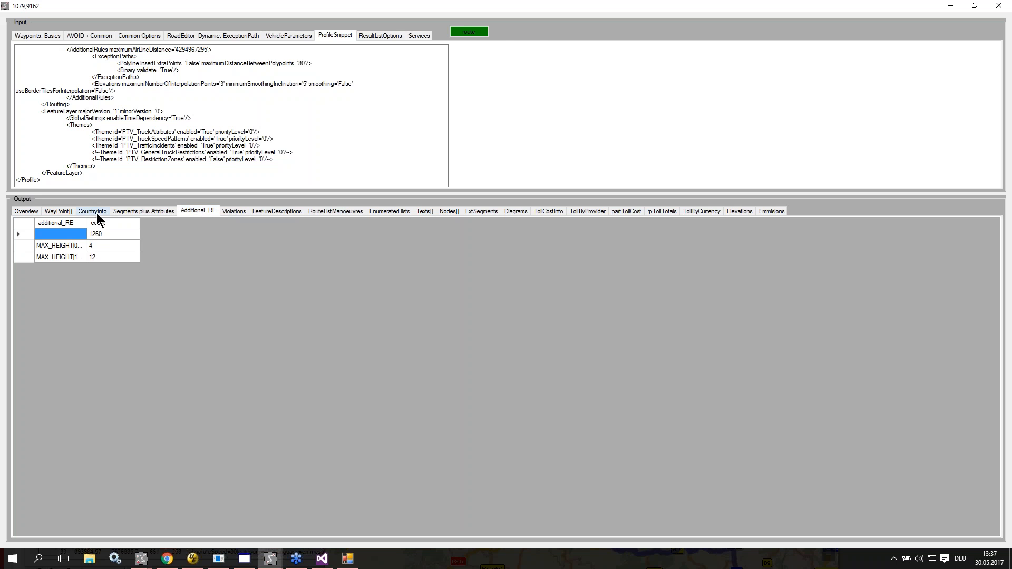
double_click(87, 223)
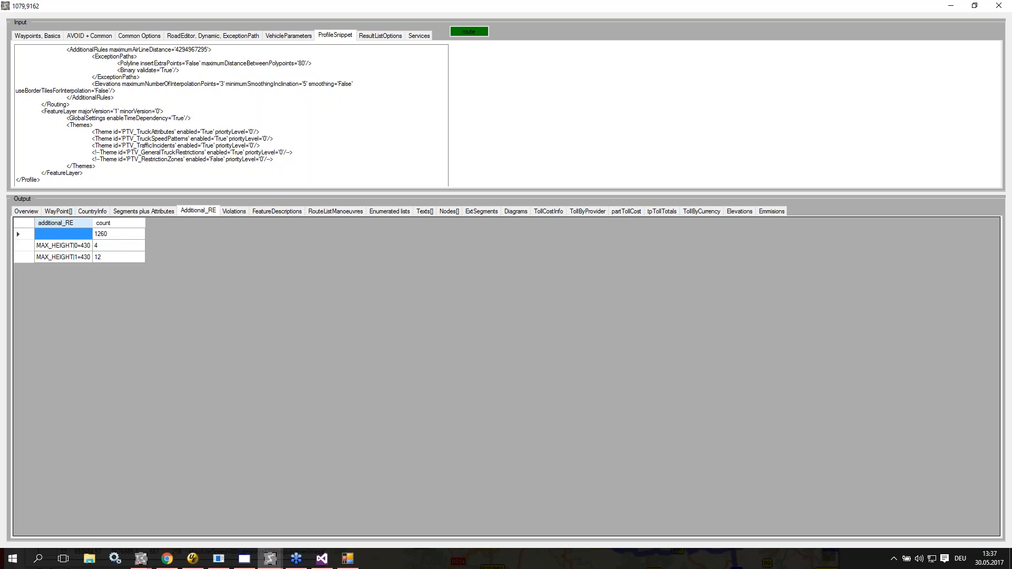
click(111, 246)
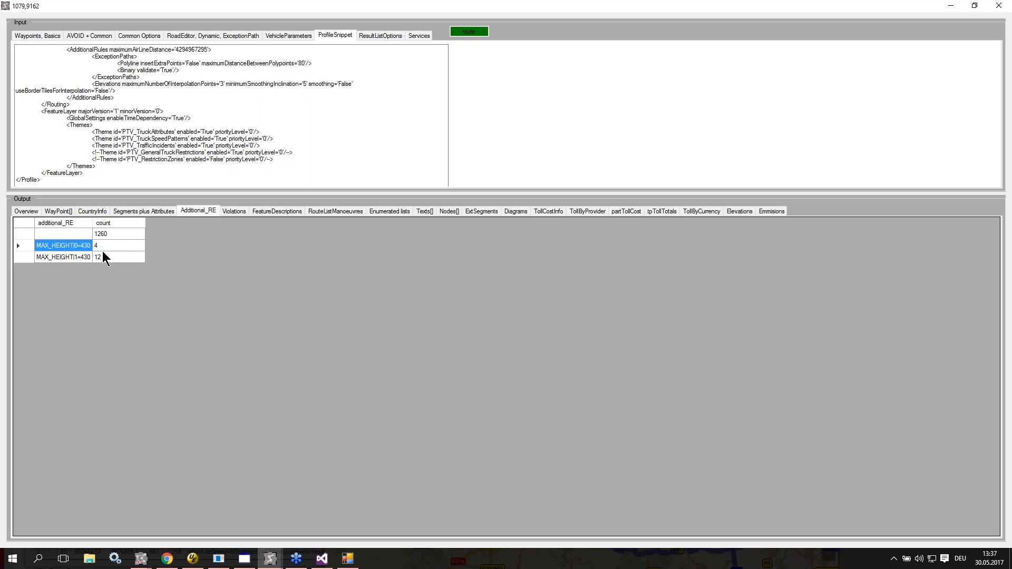
click(135, 257)
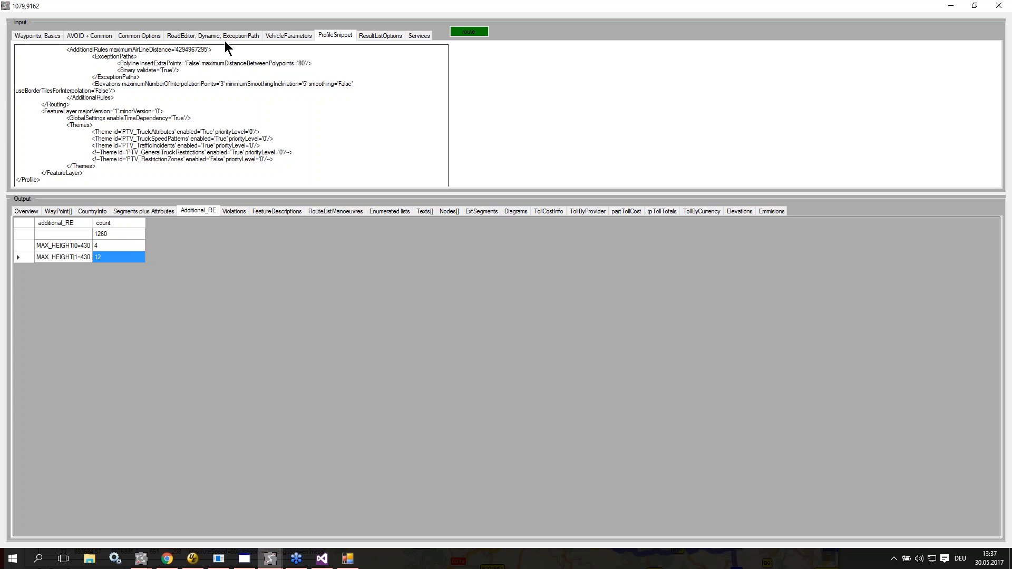
click(245, 209)
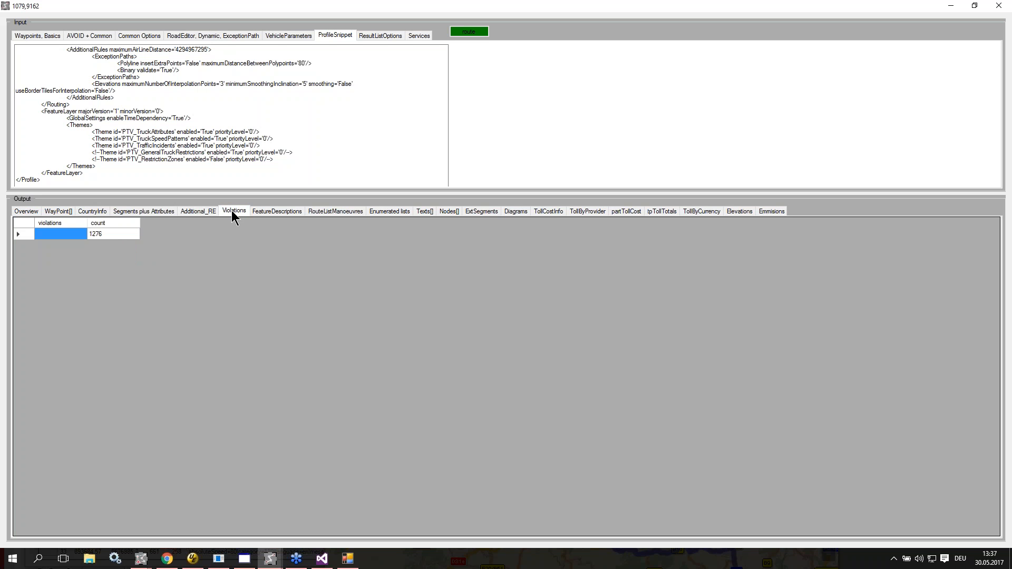
Step: Set ALLOW_SEGMENT_VIOLATIONS to true and COST_OF_SEGMENT_VIOLATIONS to 0 in the AVOID routing options
click(107, 36)
click(288, 100)
text(true)
key(Tab)
click(287, 114)
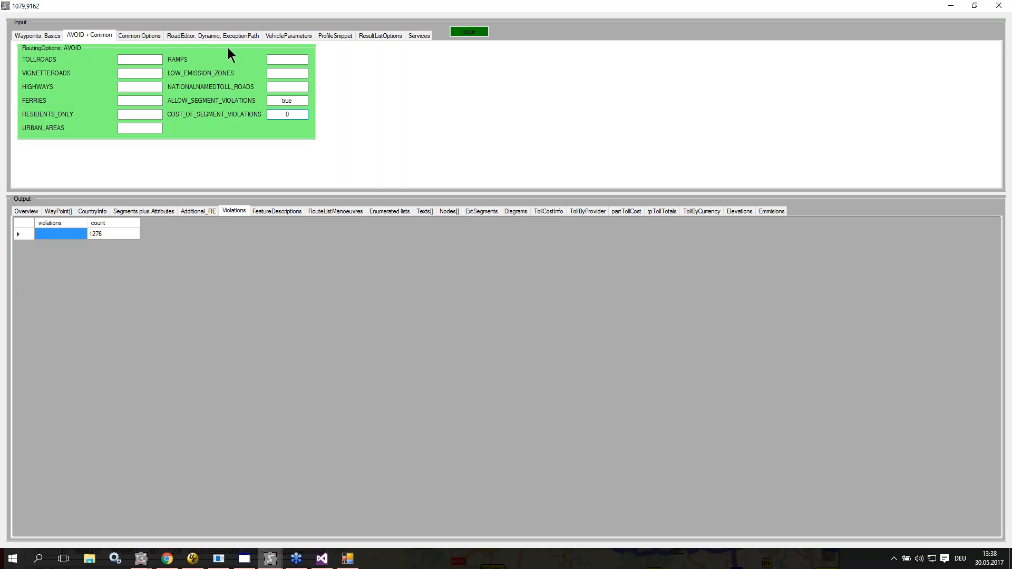
Step: Look up the restriction name in the Additional_RE summary and set ROADEDITOR_ADDITIONAL_OPTIONS to MAX_HEIGHT=500
click(210, 213)
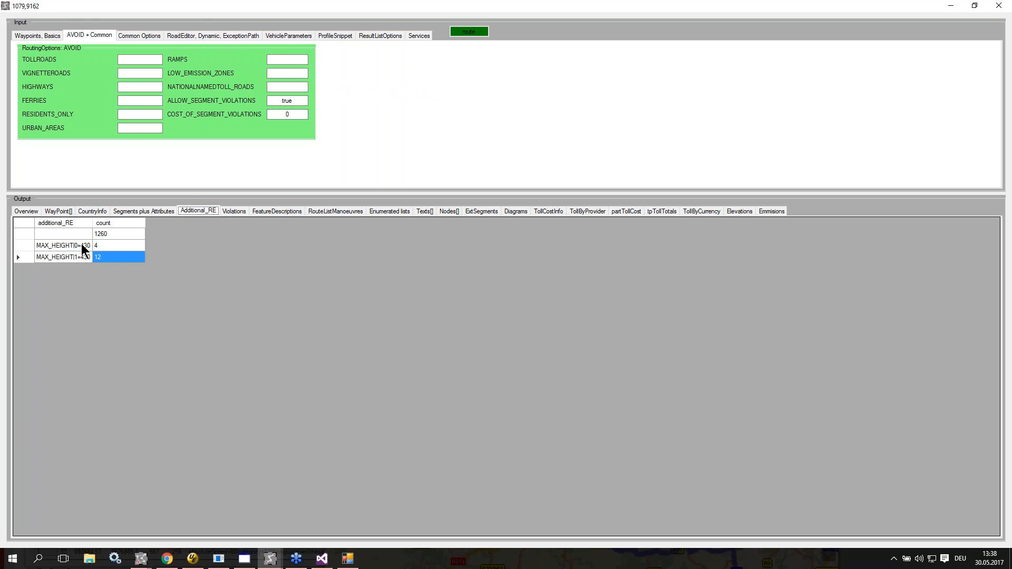
click(178, 33)
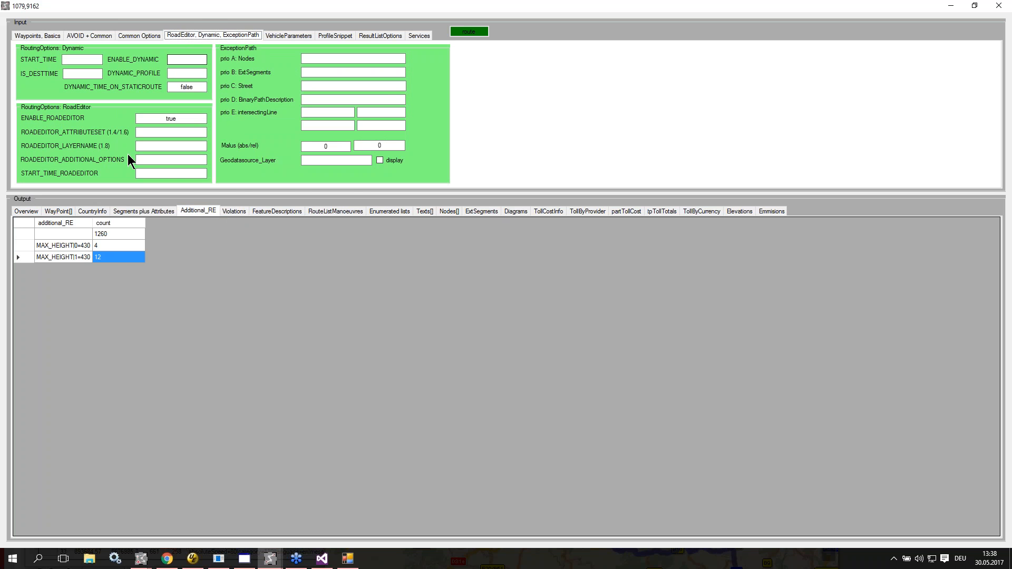
click(158, 158)
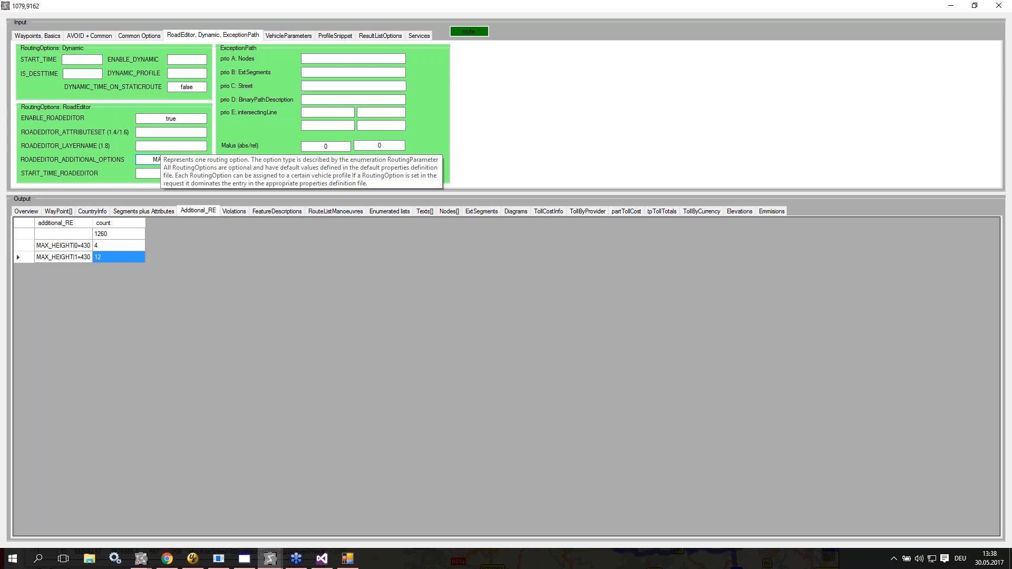
text(MAX_HEIGHT)
text(=500)
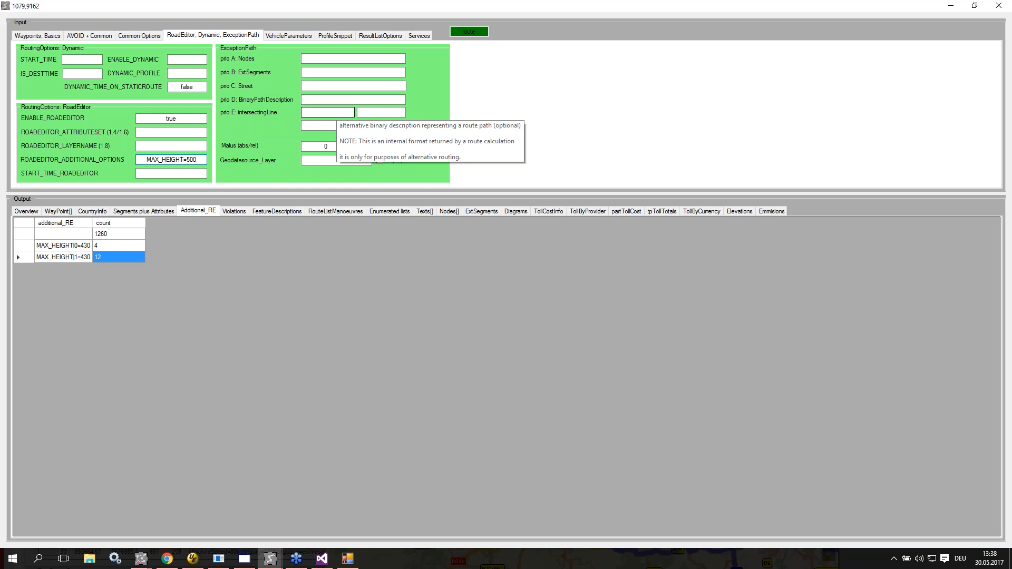
Step: Recalculate the route and show its Violations output with the violations column widened to fit
click(468, 32)
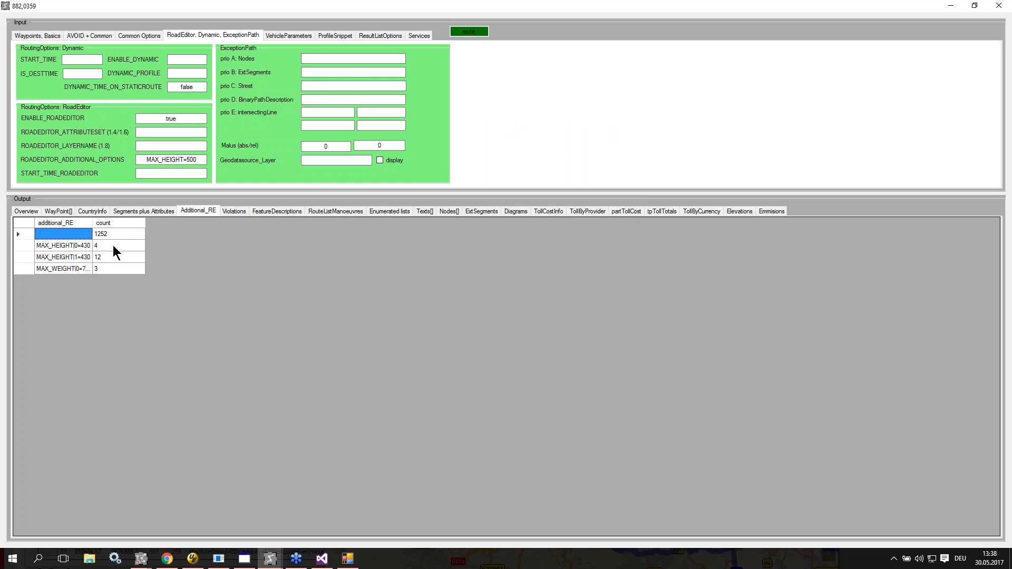
click(242, 212)
double_click(87, 223)
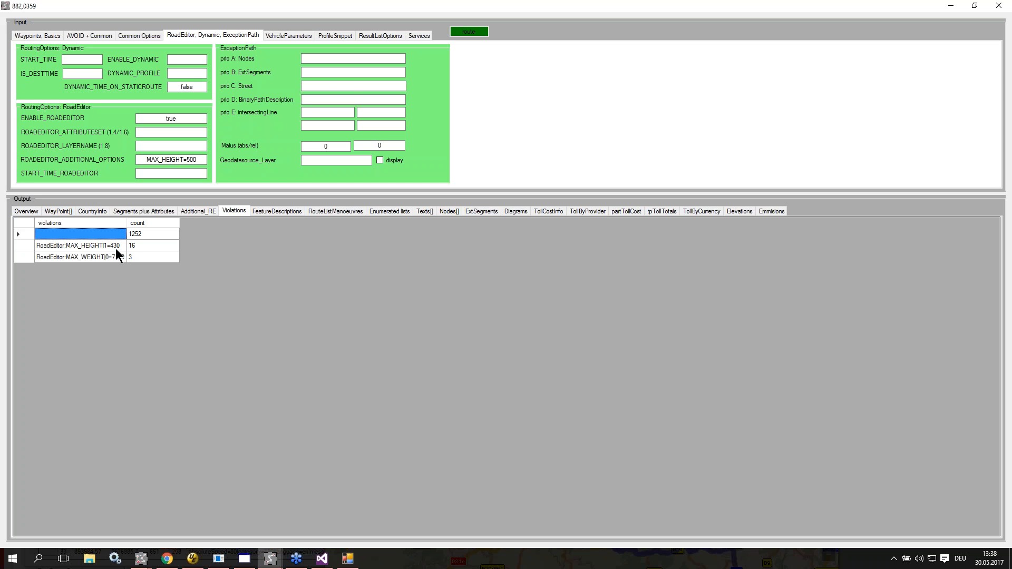
Step: Set ALLOW_SEGMENT_VIOLATIONS to false, recalculate the route, and check the Violations and Additional_RE outputs
click(136, 36)
click(88, 35)
double_click(281, 101)
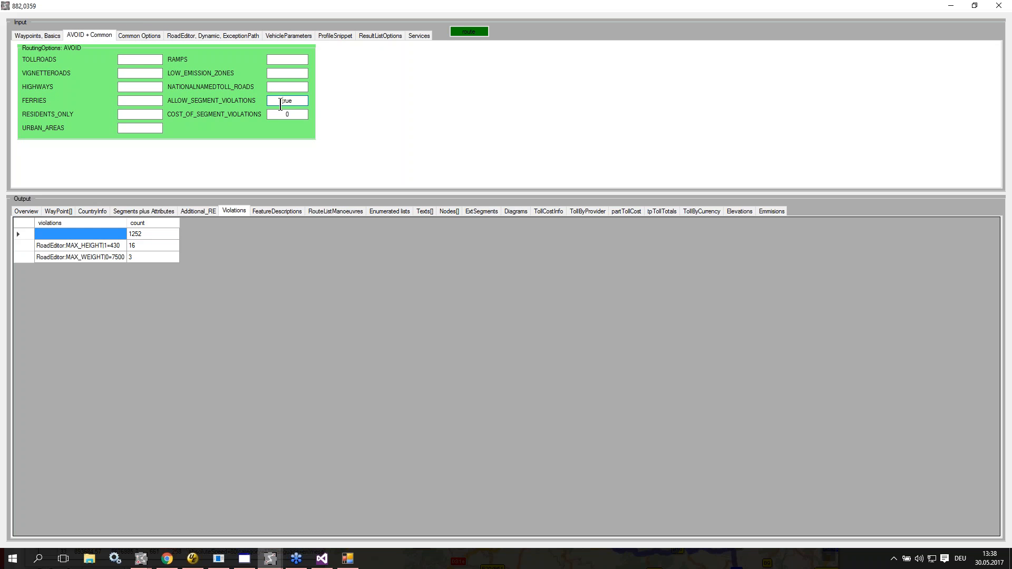
text(false)
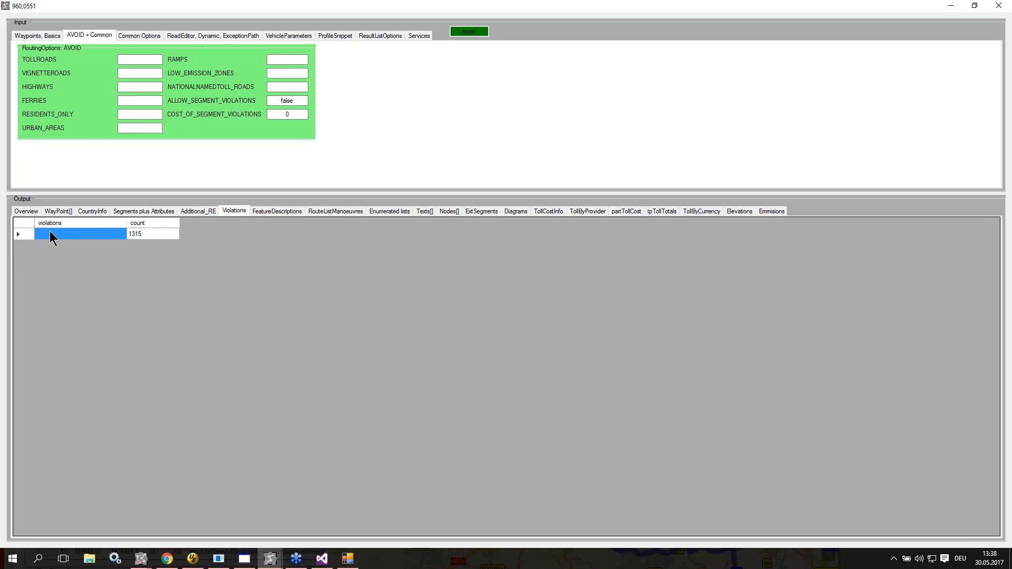
click(191, 216)
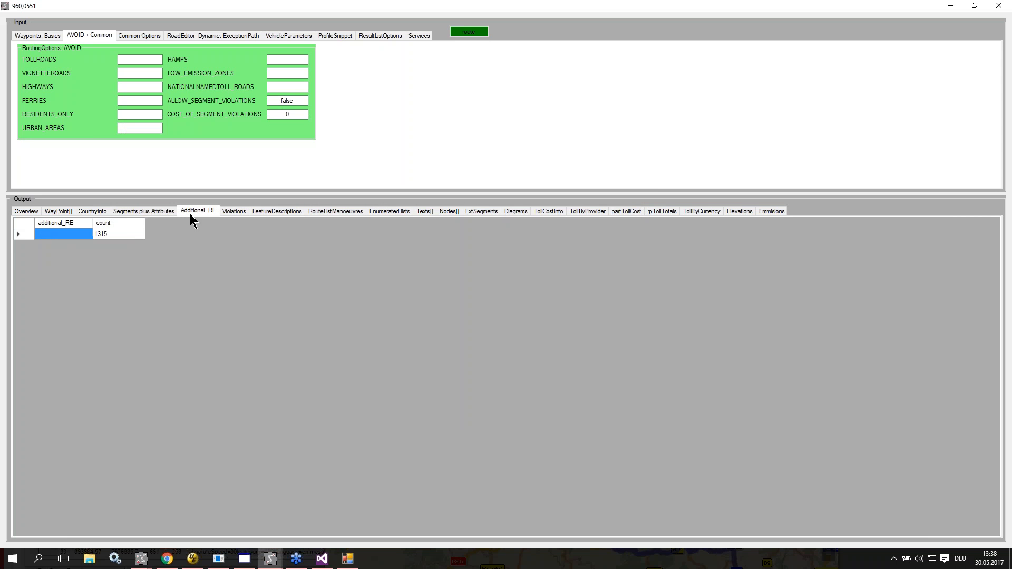
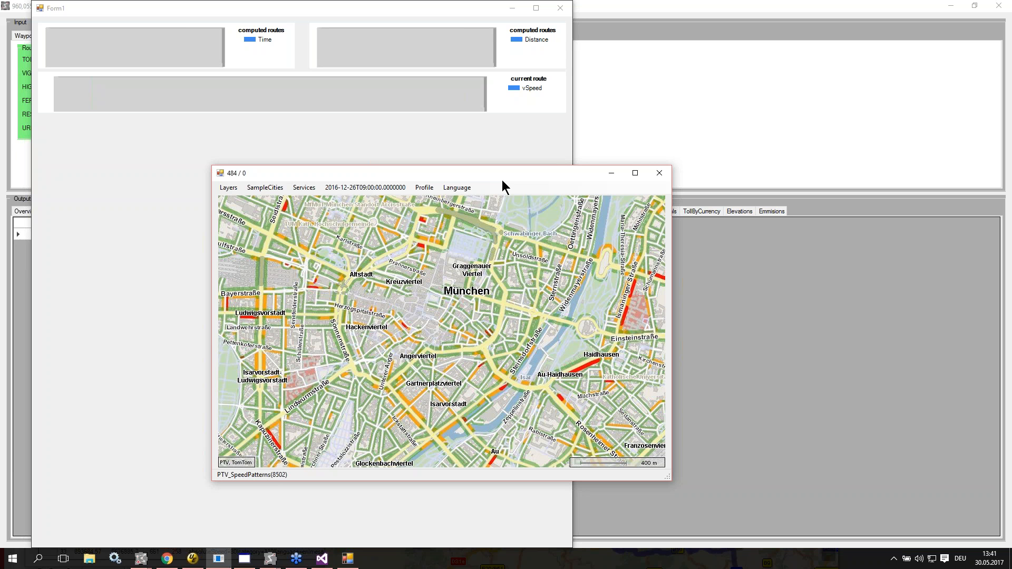
Step: Move the München speed-patterns map window clear of the computed-routes chart window and make the chart window active
mouse_move(483, 363)
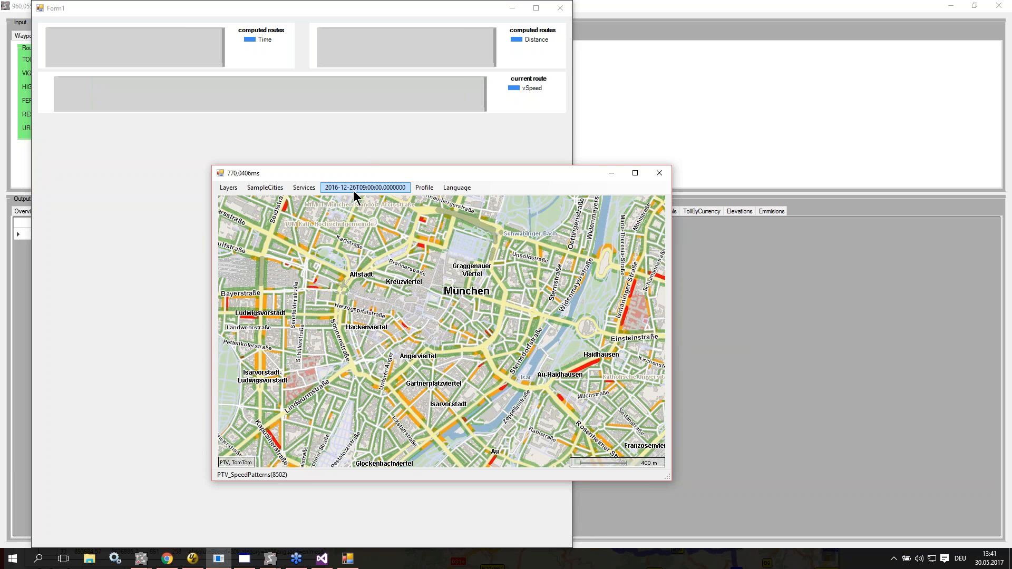
mouse_move(290, 254)
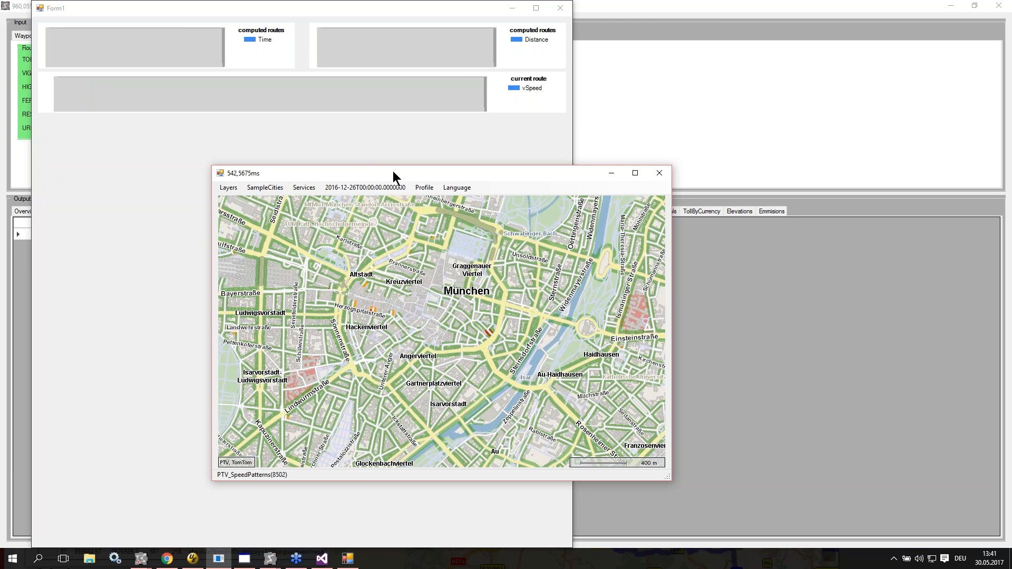
drag(502, 176, 825, 295)
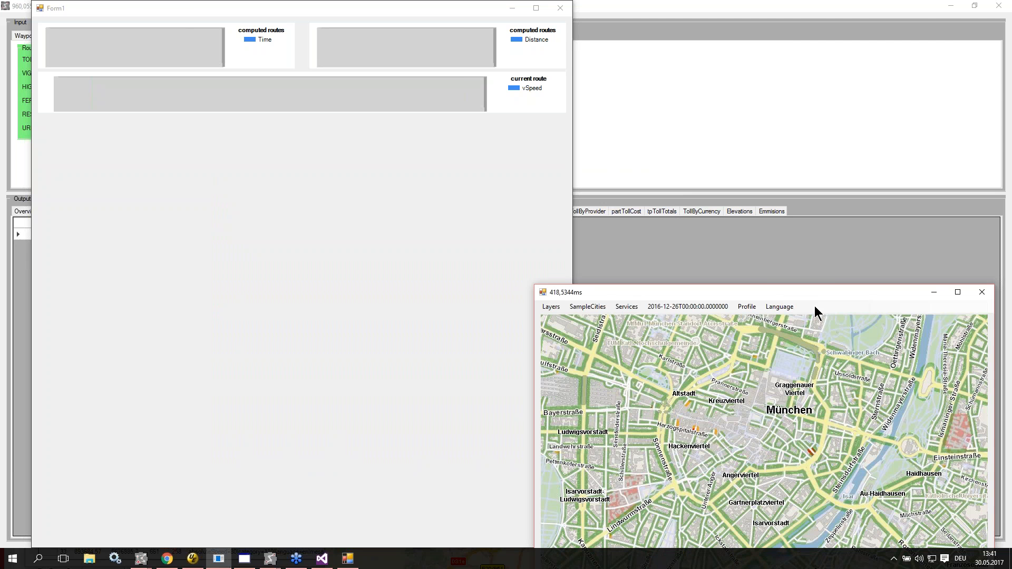
drag(560, 291, 798, 311)
click(476, 4)
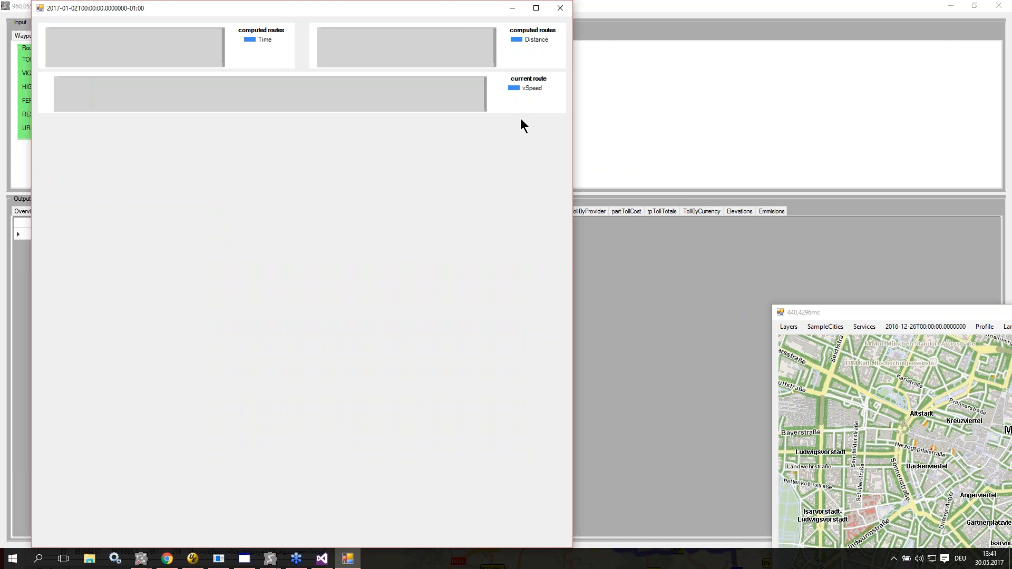
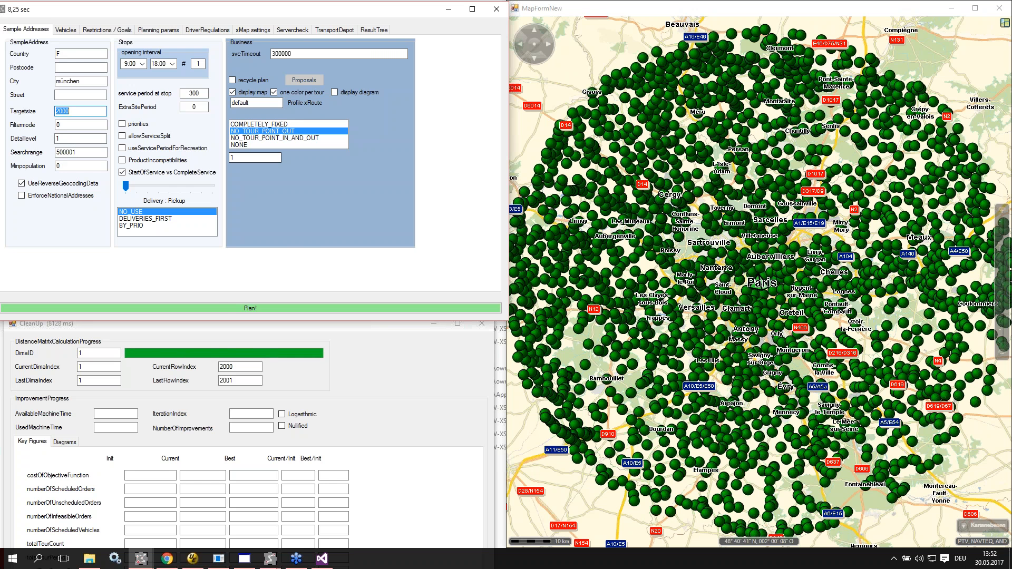
Step: Examine the extent of the 2000 sample orders around Paris on the map, and close the tour planning test client
click(216, 308)
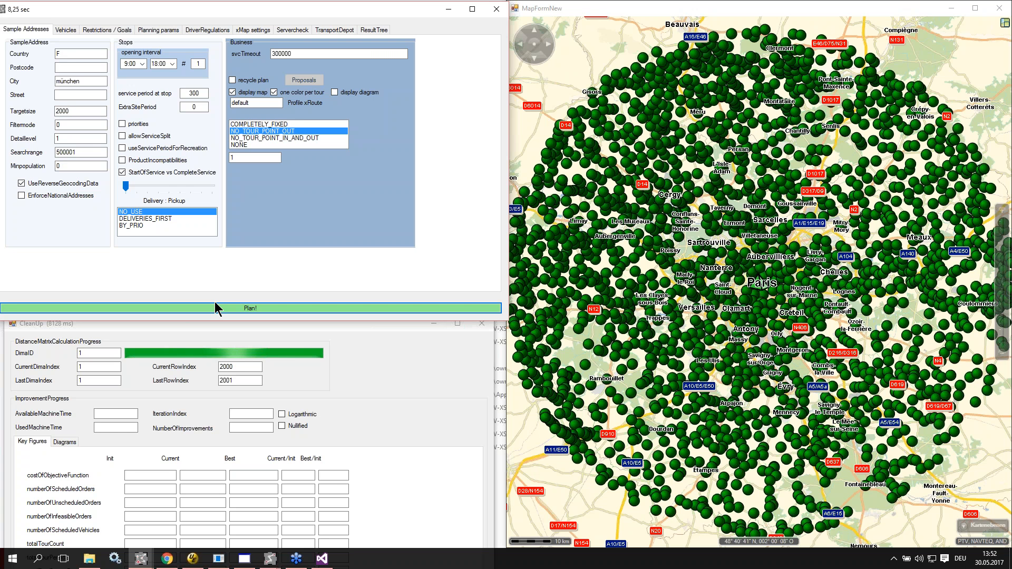
click(217, 308)
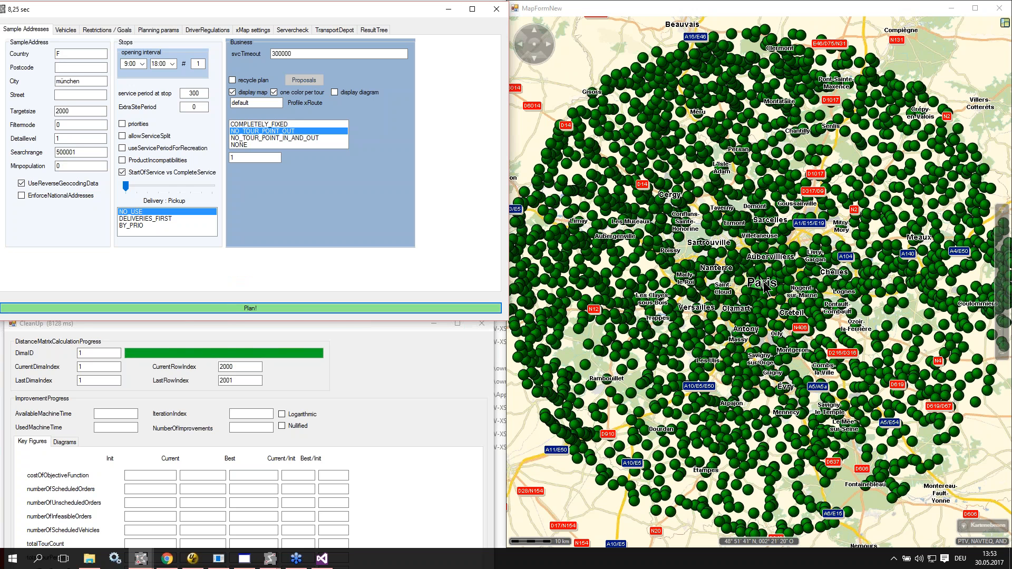
scroll(764, 287, down, 1)
scroll(764, 287, down, 1)
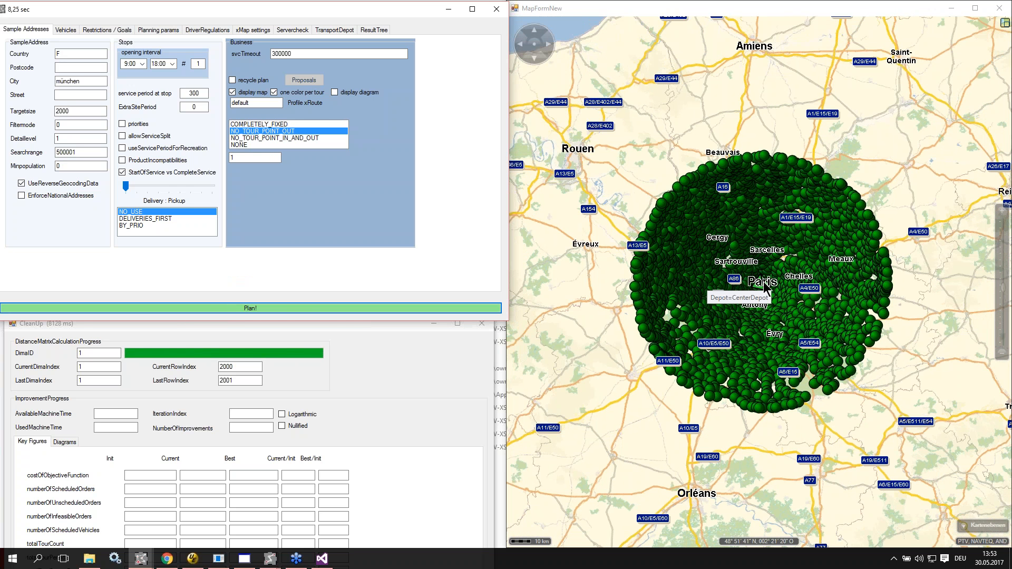
click(499, 11)
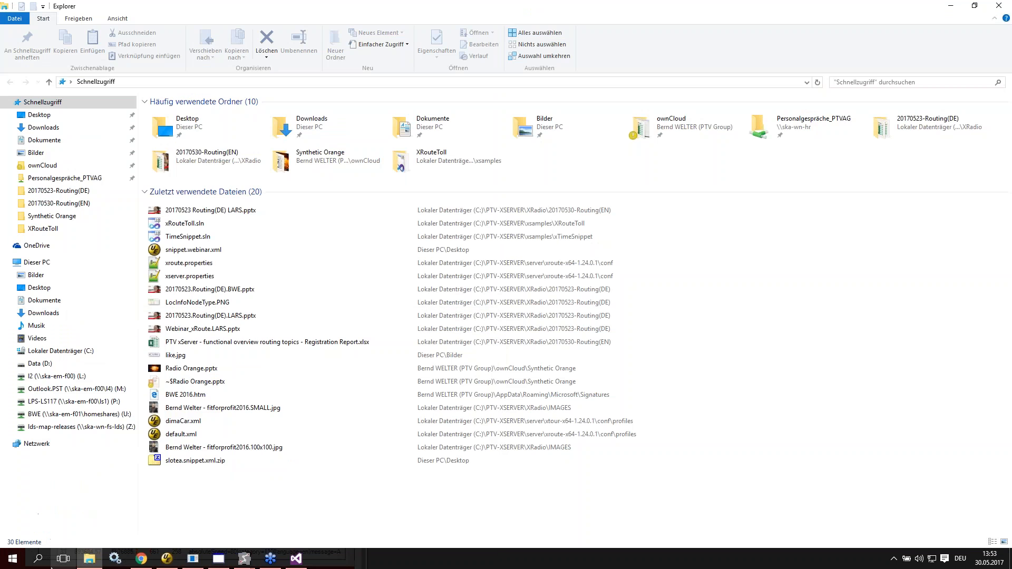
Step: Switch to the Module Status Monitor page in Chrome and launch a new XTour Testclient
click(141, 558)
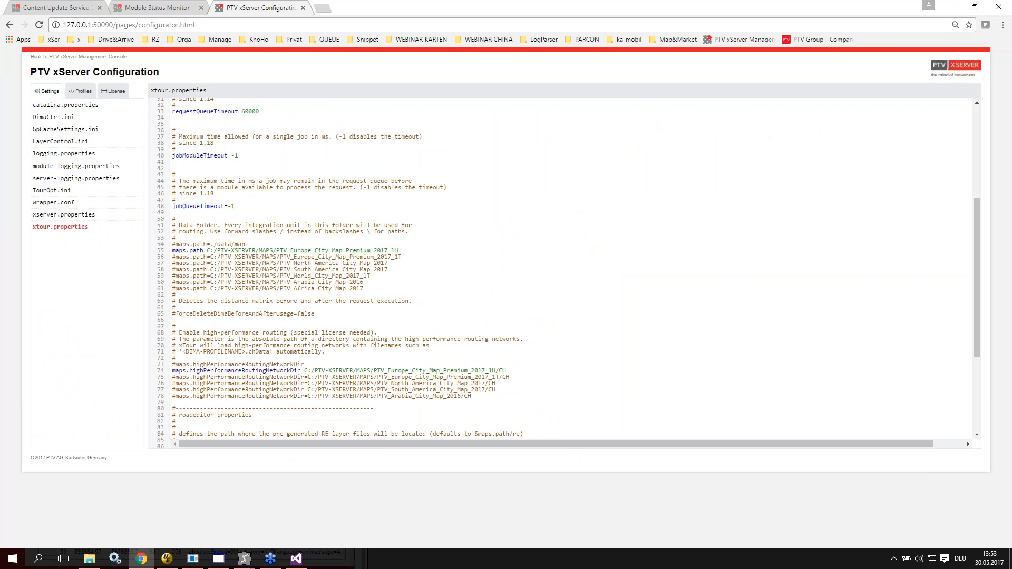
click(146, 8)
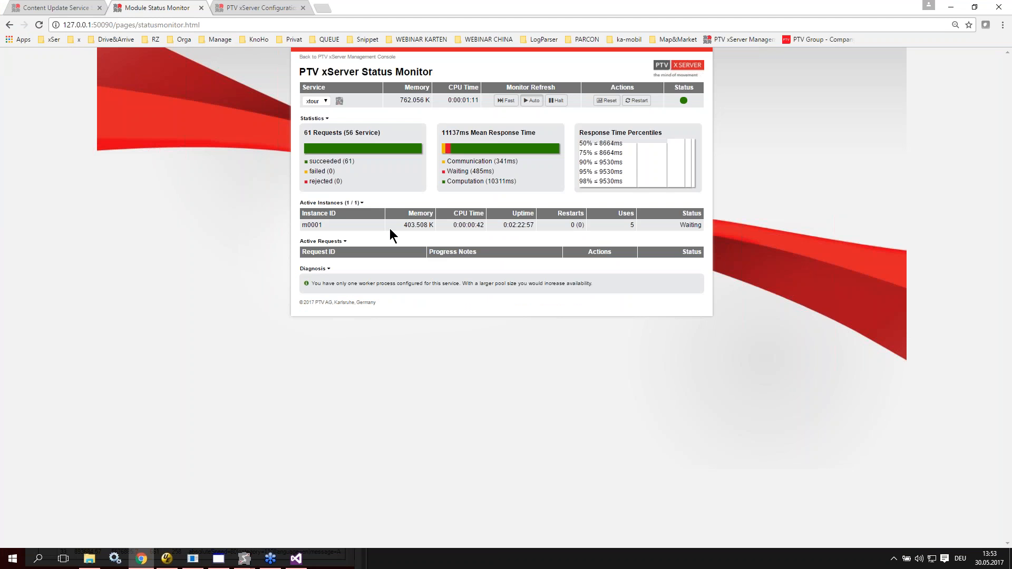
click(12, 558)
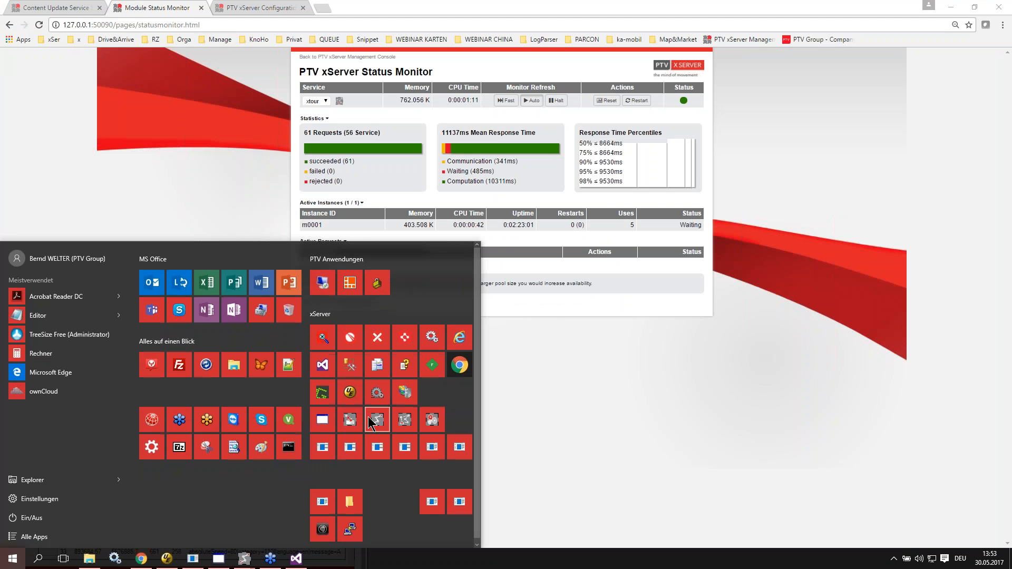
click(403, 416)
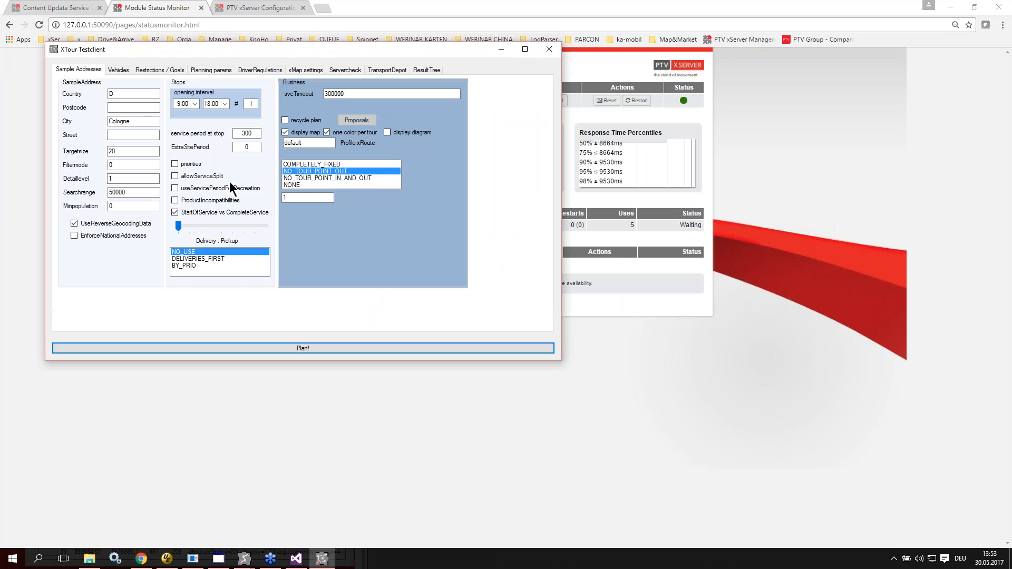
Step: Set the sample address city to Hamburg, the target size to 2011 and the search range to 500001
double_click(131, 121)
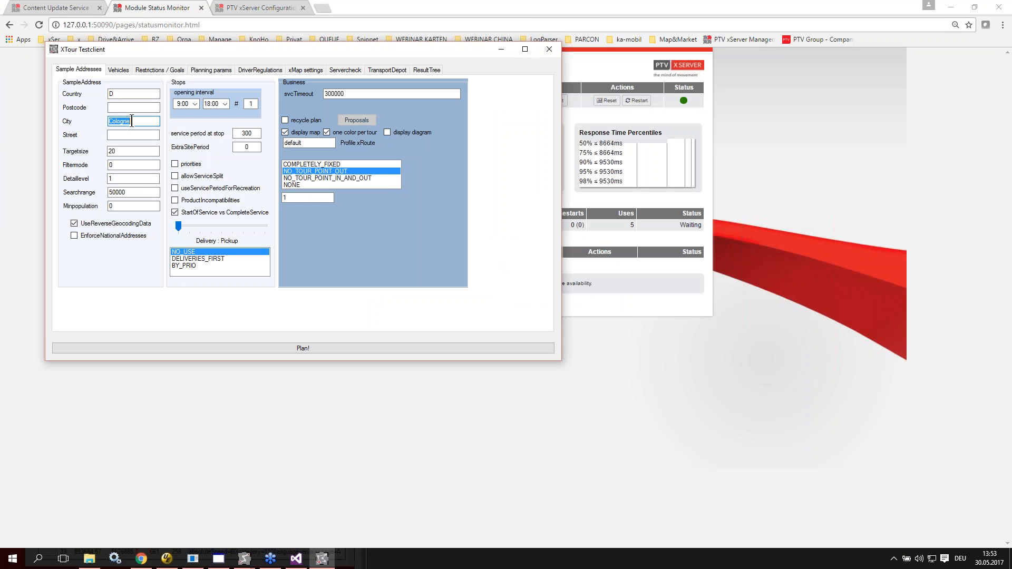
text(Hamburg)
text(11)
click(130, 192)
text(1)
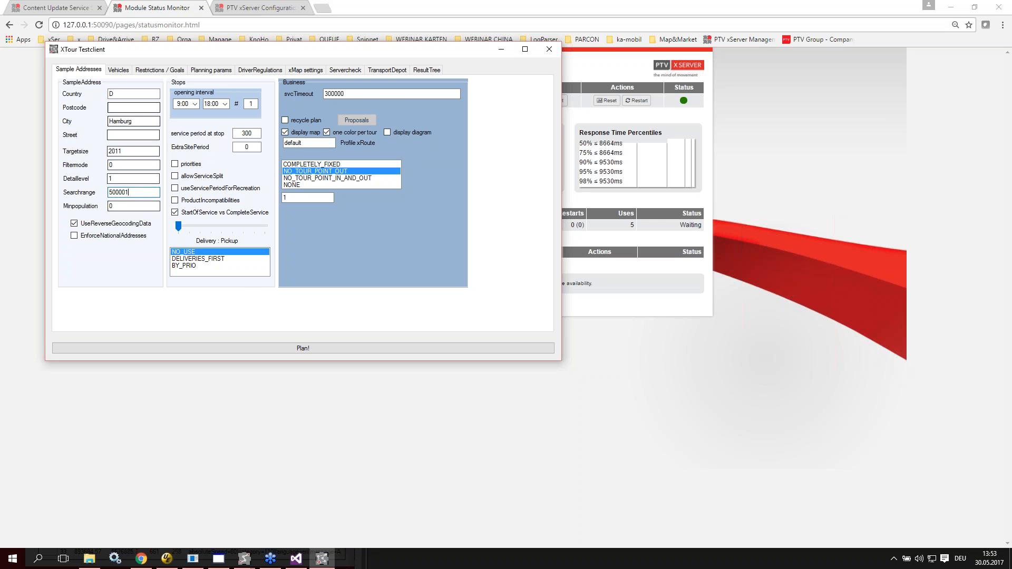
Step: Deactivate all sequencing, construction, improvement and tour reduction steps in the standard planning parameters
click(207, 71)
click(241, 116)
click(217, 128)
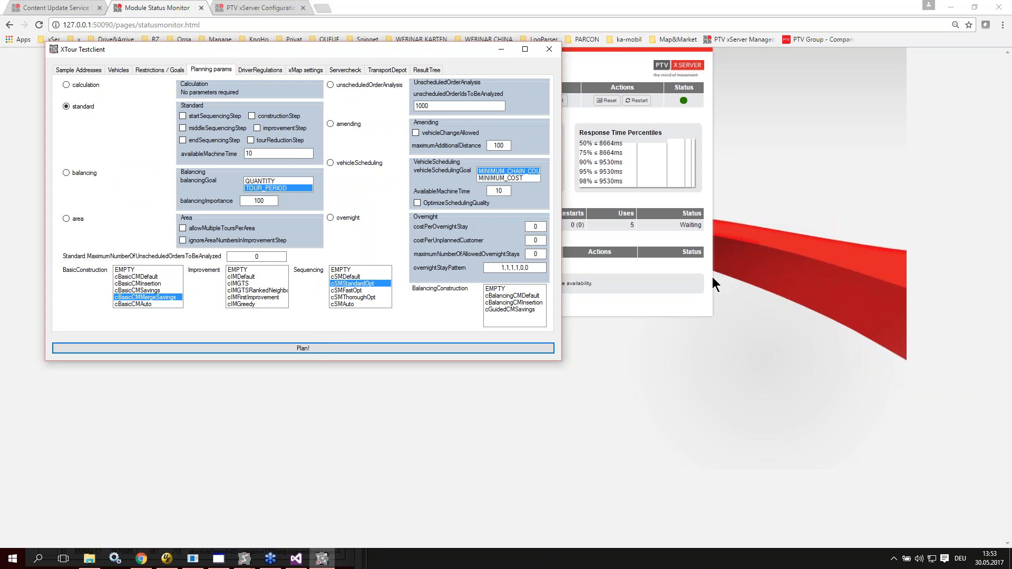
Step: Bring the PTV xServer Status Monitor to the front and reset the statistics of the xtour service
click(707, 342)
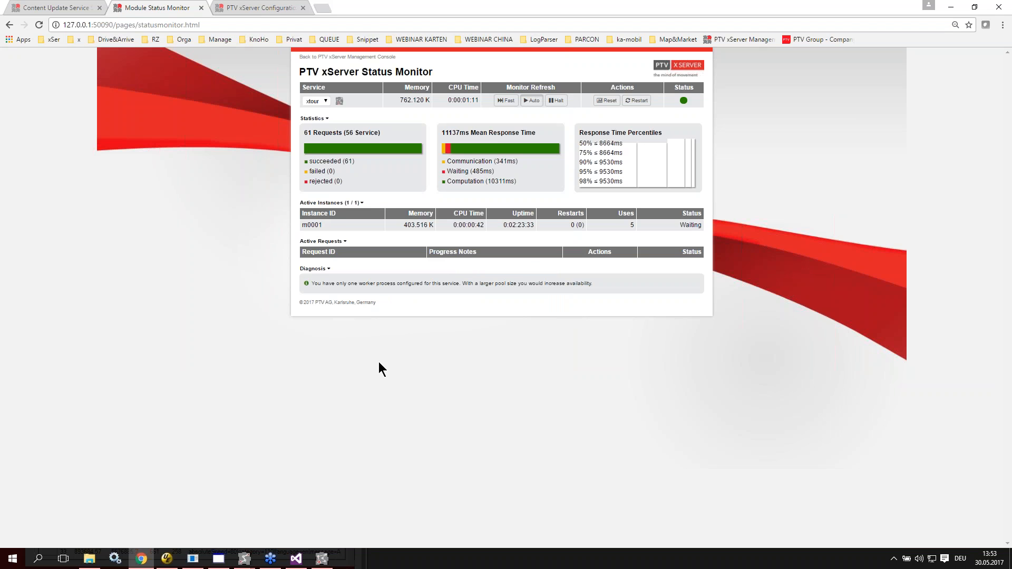
mouse_move(321, 559)
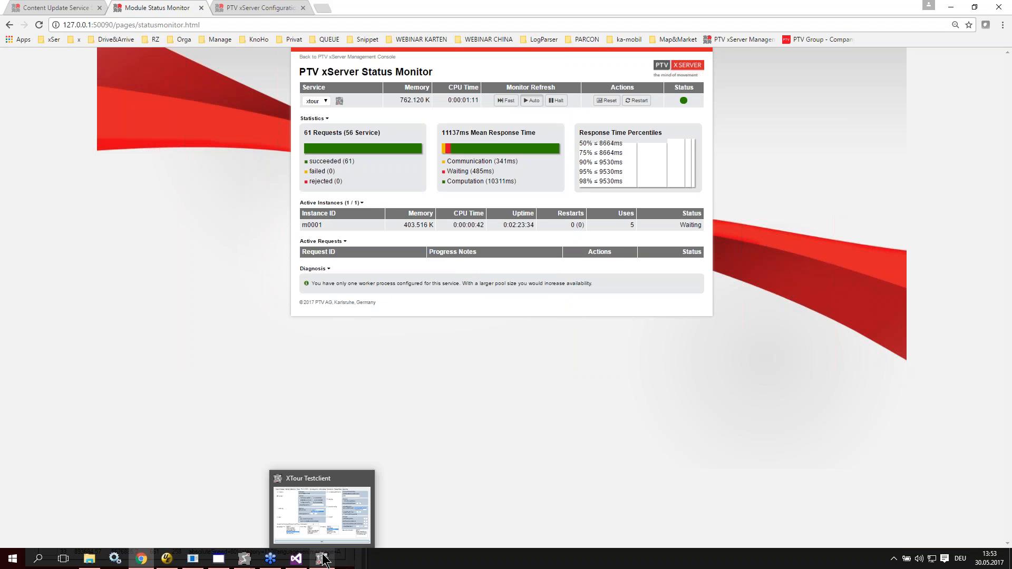
click(336, 478)
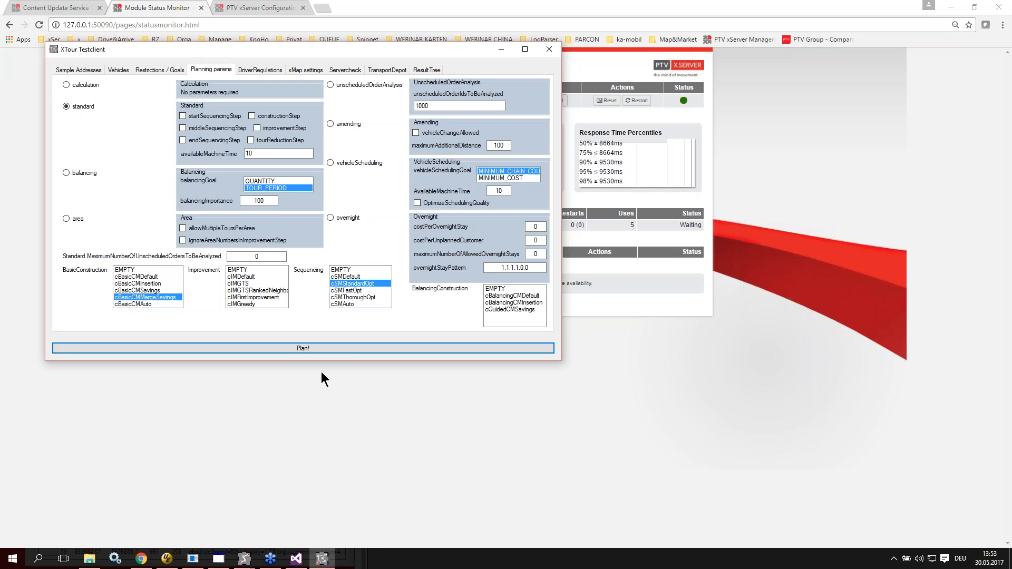
click(377, 347)
click(322, 560)
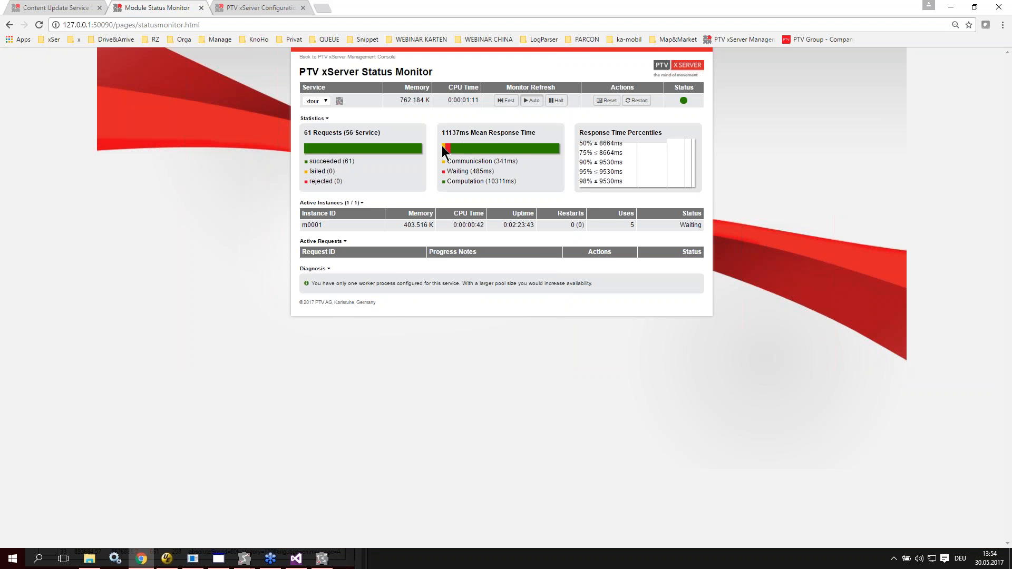
click(606, 100)
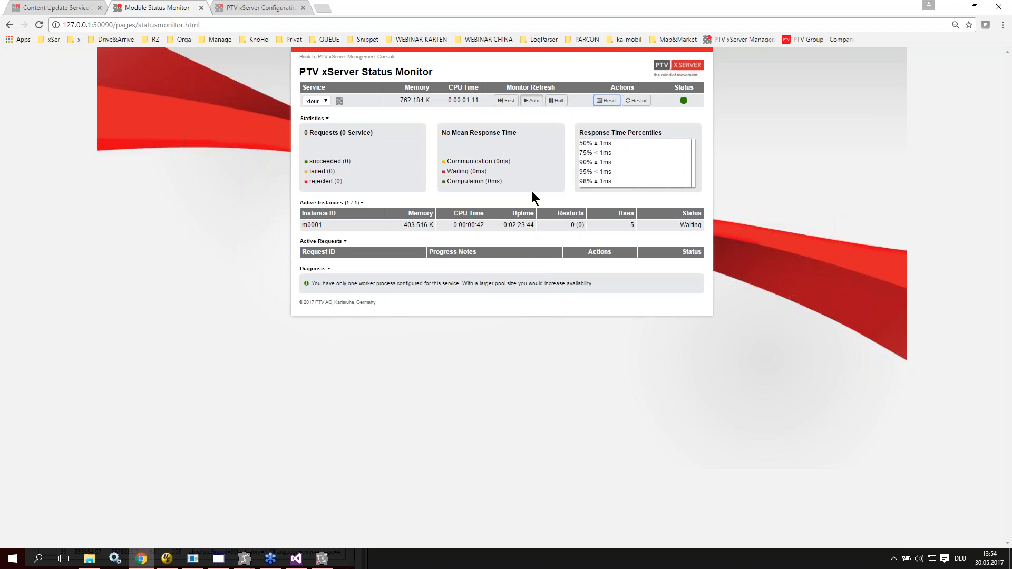
Step: Run the plan for the Hamburg sample in the XTour Testclient and bring its calculation progress window forward
click(322, 559)
click(220, 349)
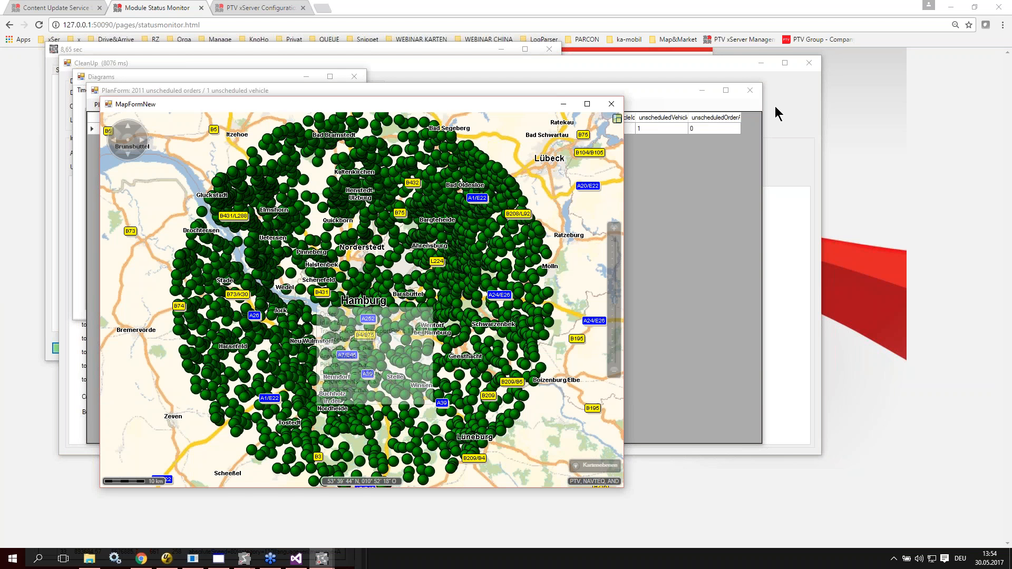
click(583, 66)
Step: Change the sample address city to london, run the plan and view the resulting order locations on the map
click(97, 48)
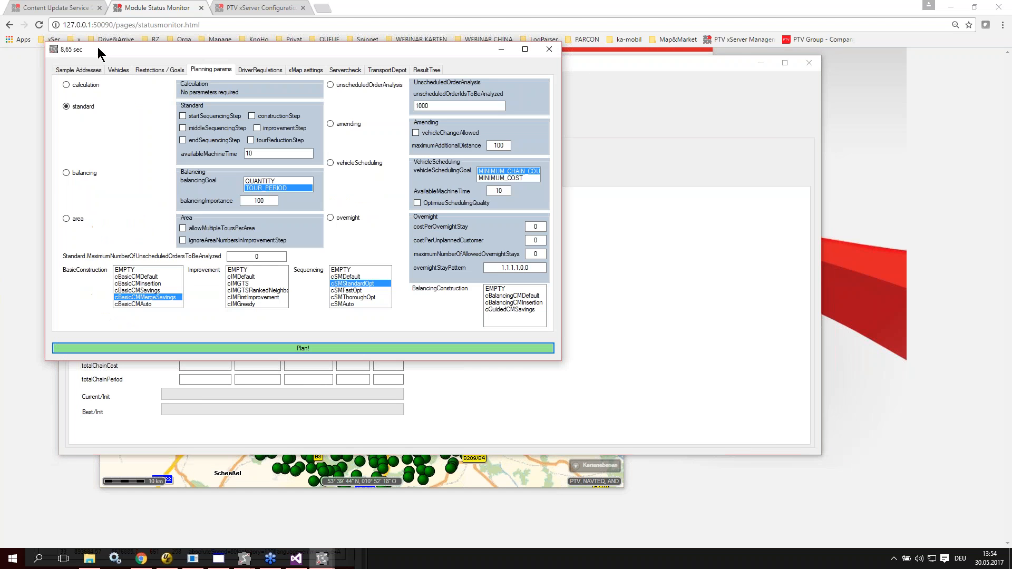
click(85, 69)
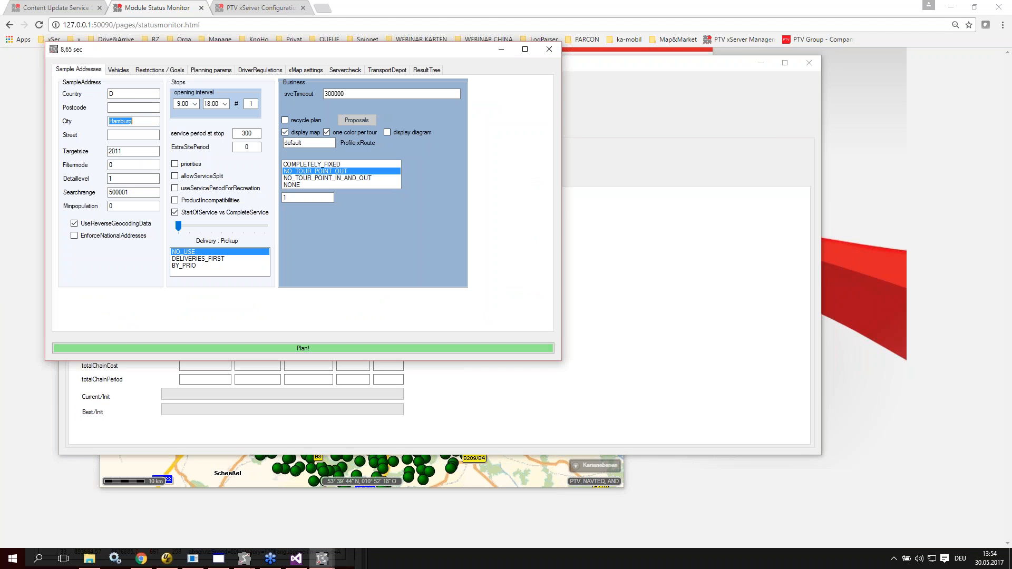
text(london)
key(Return)
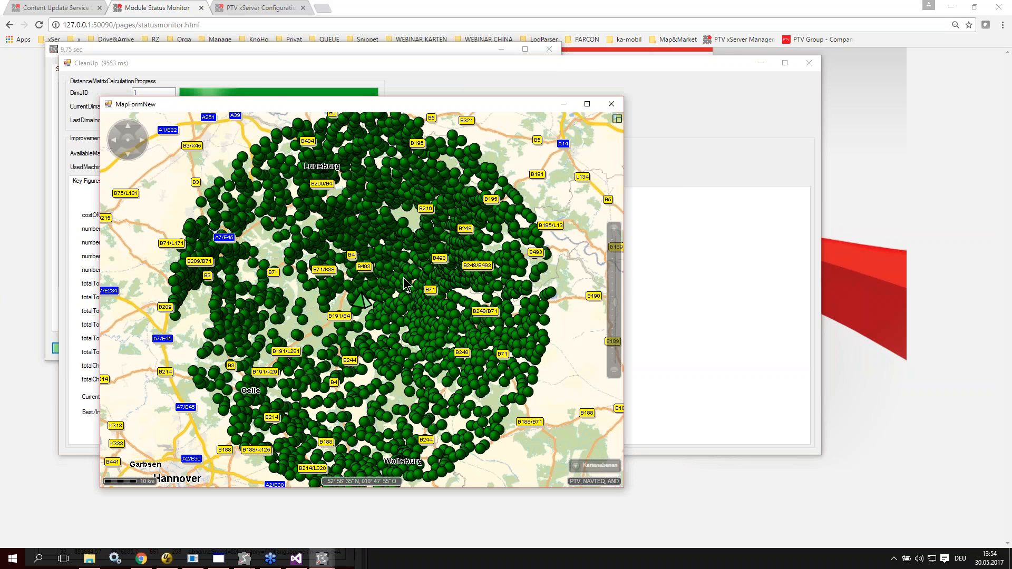
scroll(373, 296, down, 1)
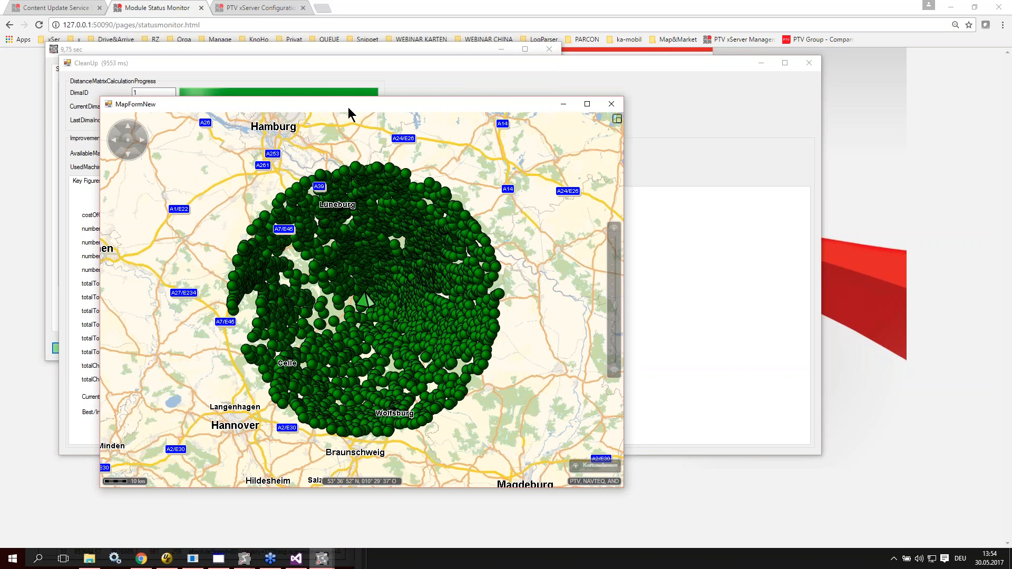
Step: Move the map window clear of the test client, set the sample country to gb and rerun the plan
drag(349, 105, 683, 152)
click(149, 50)
click(123, 95)
text(gb)
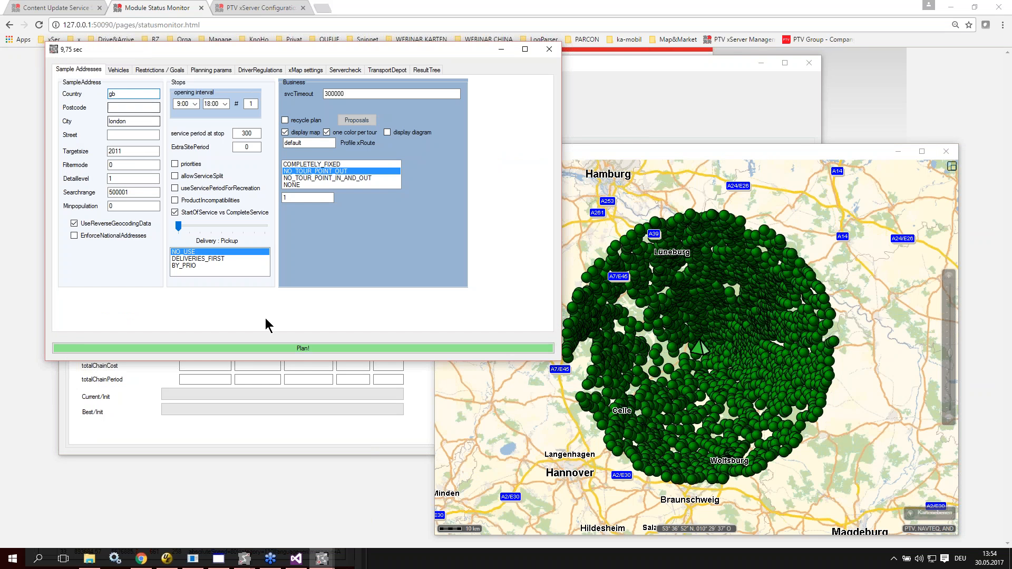
click(300, 348)
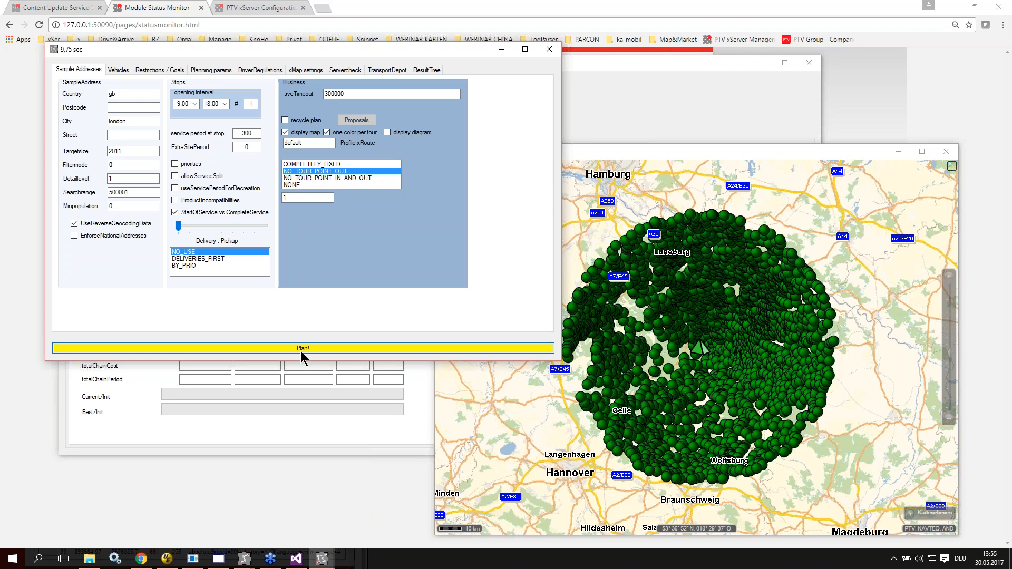
click(301, 350)
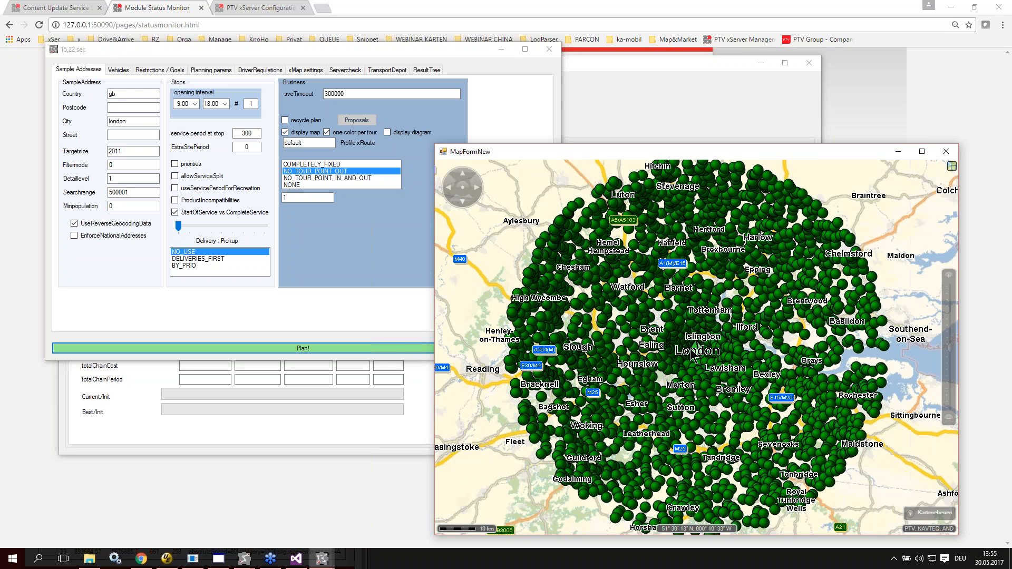
double_click(127, 152)
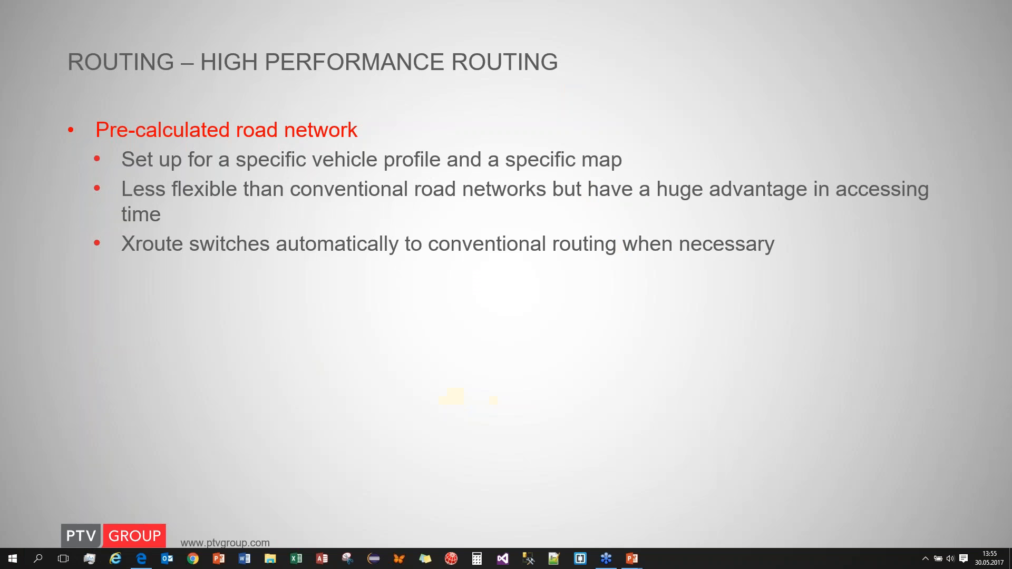
key(Right)
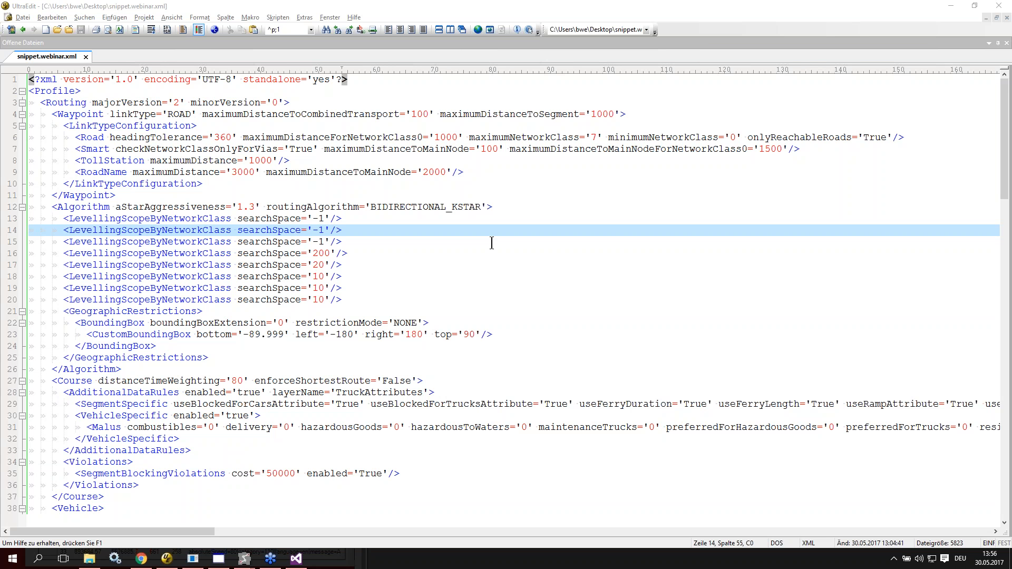
Step: Review the routing and vehicle settings in snippet.webinar.xml and highlight the TruckAttributes layer name in AdditionalDataRules
scroll(491, 242, down, 1)
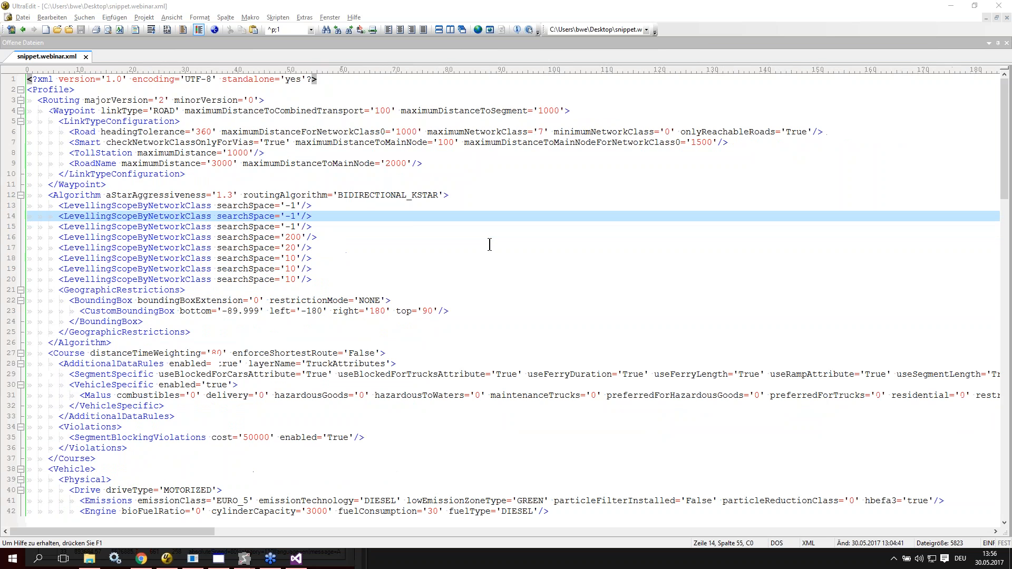
scroll(392, 266, down, 6)
scroll(392, 267, down, 1)
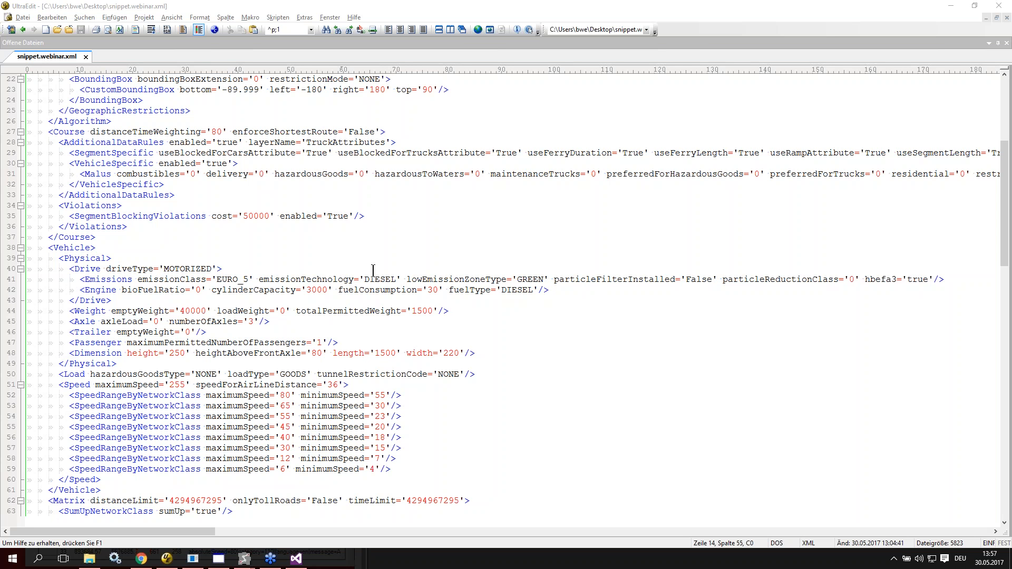
double_click(340, 142)
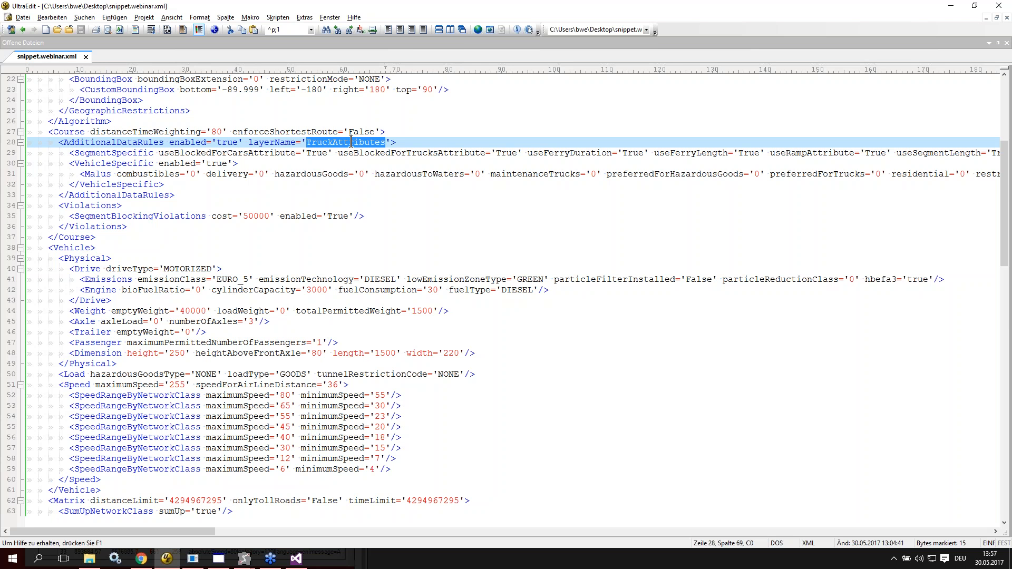
Step: Highlight the PTV_TruckAttributes, PTV_TruckSpeedPatterns and PTV_TrafficIncidents themes in the FeatureLayer section of the profile
scroll(352, 168, down, 15)
scroll(359, 202, down, 6)
click(315, 261)
drag(180, 216, 203, 237)
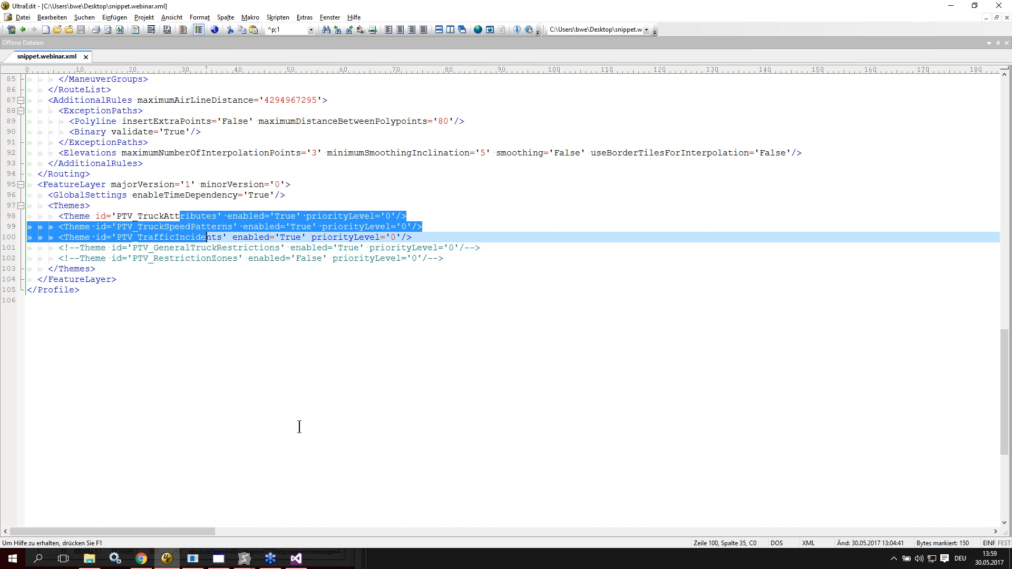
Step: Switch to the route calculation test client and open its road editor, dynamic routing and exception path options
mouse_move(190, 567)
click(244, 560)
click(274, 527)
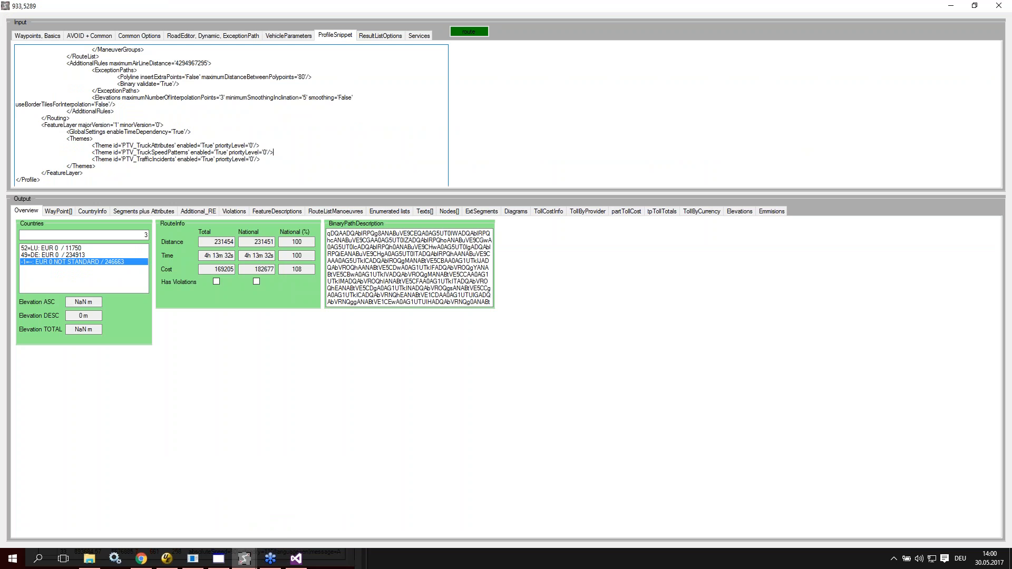
click(244, 560)
click(211, 529)
click(108, 34)
click(150, 36)
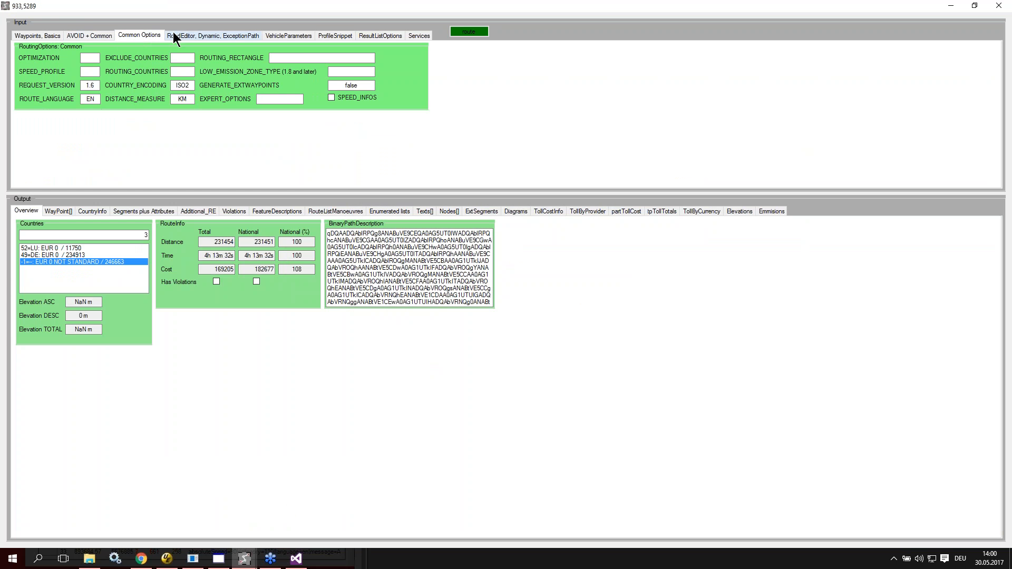
click(173, 35)
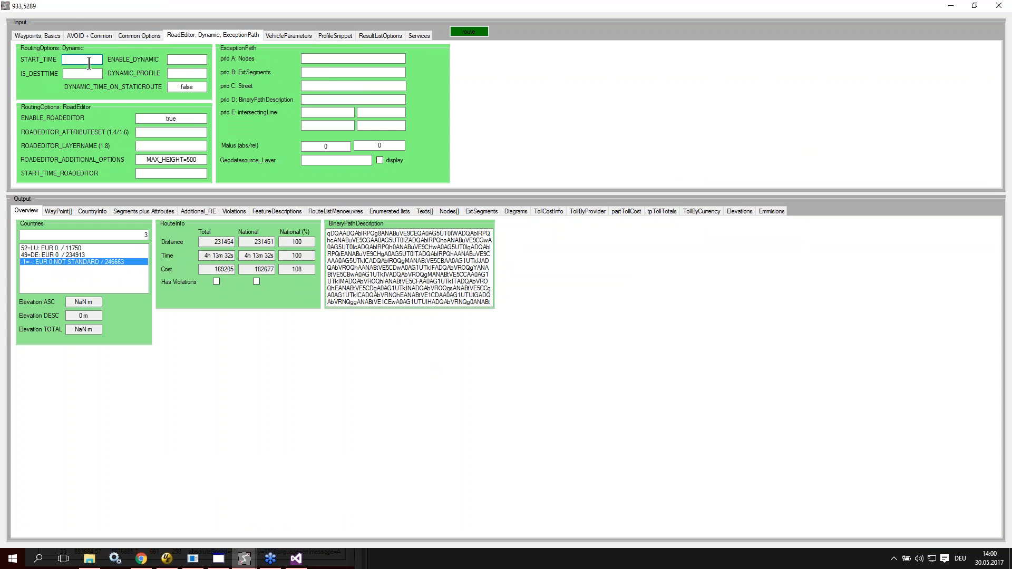
Step: Set the dynamic routing START_TIME to 2017-07-07T08:00:00 and IS_DESTTIME to true
click(89, 61)
text(2017-)
text(07-0)
text(7-07)
text(T06)
text(:00:00)
key(Home)
drag(87, 60, 107, 59)
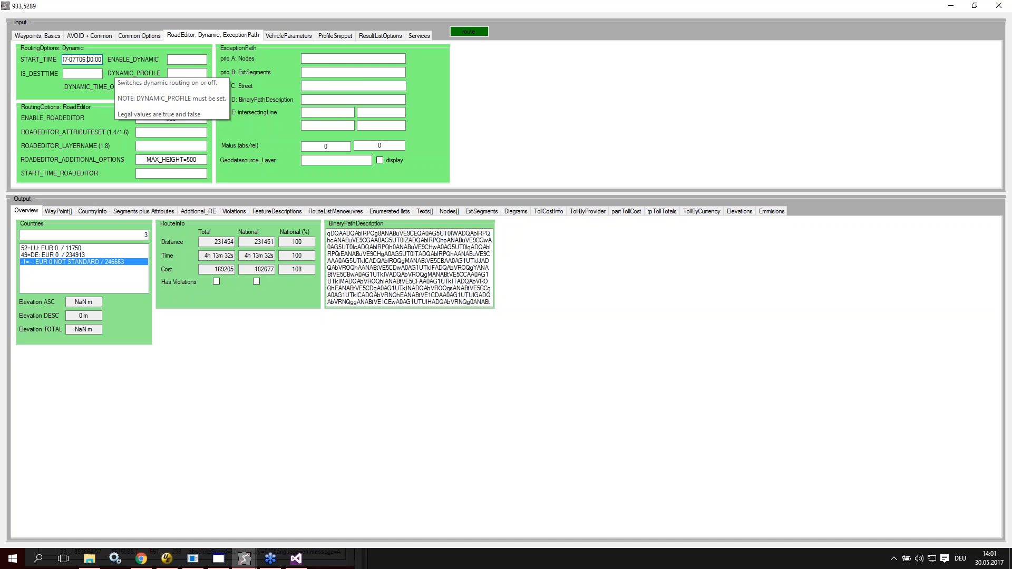
text(8)
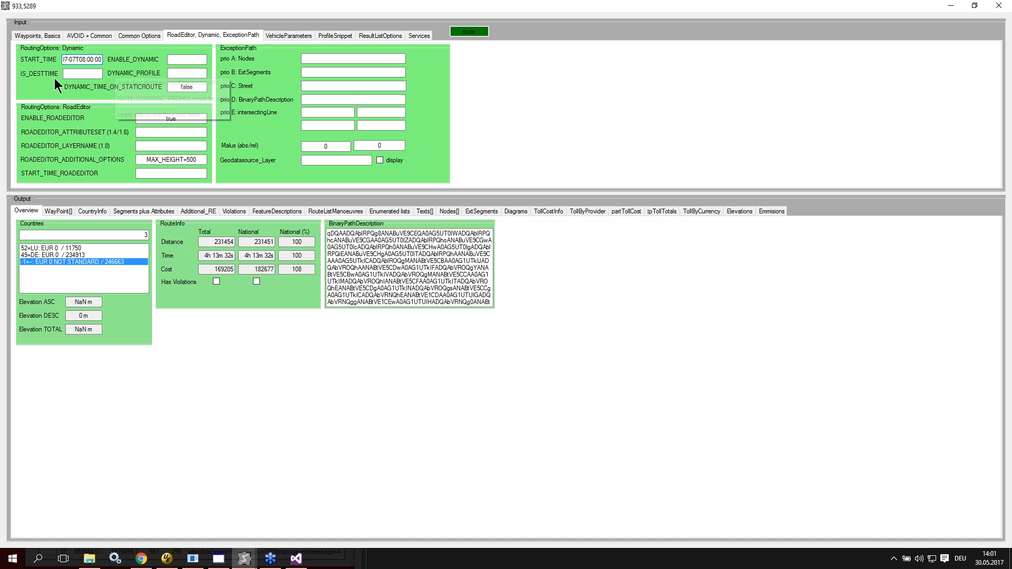
click(81, 73)
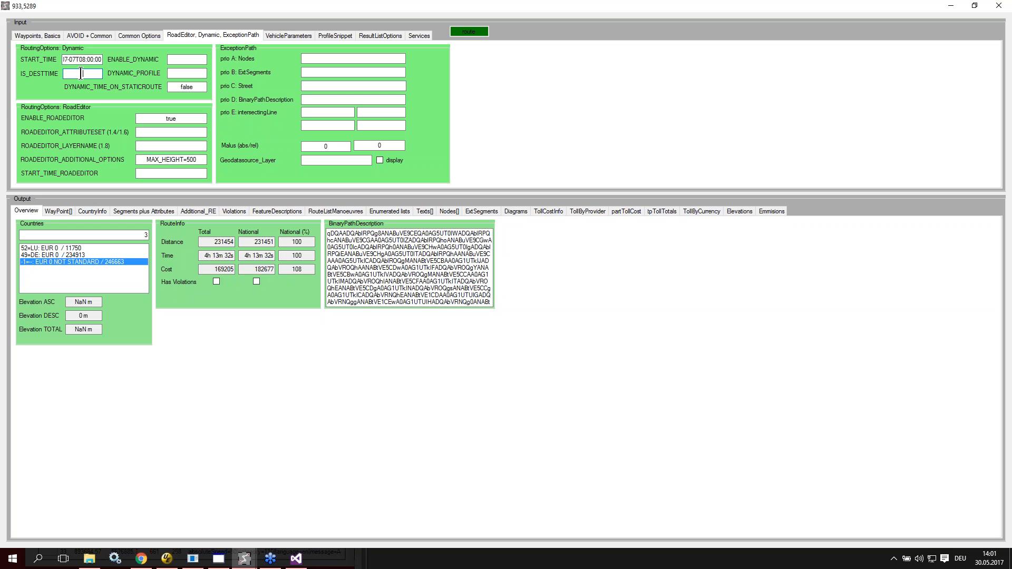
text(true)
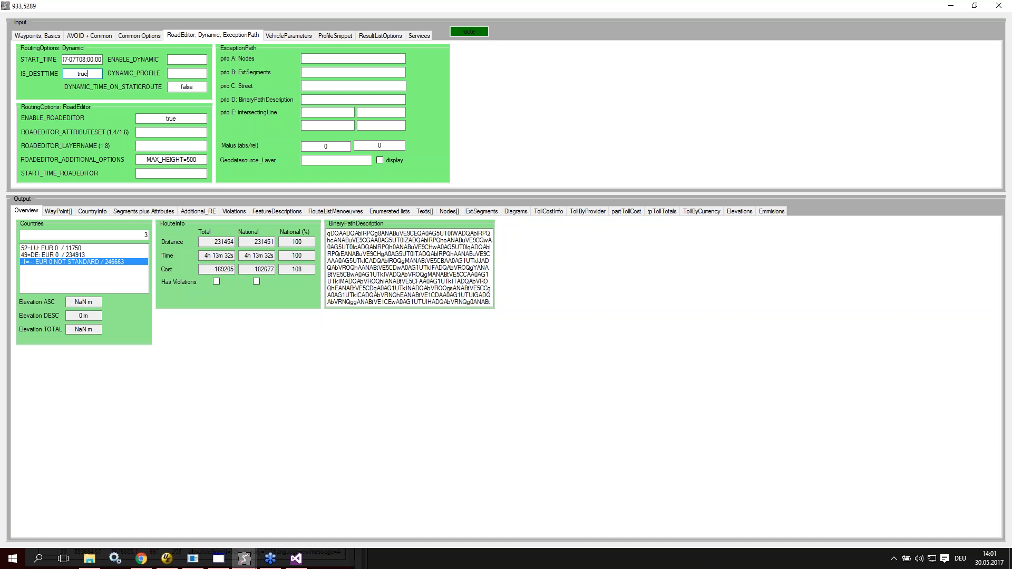
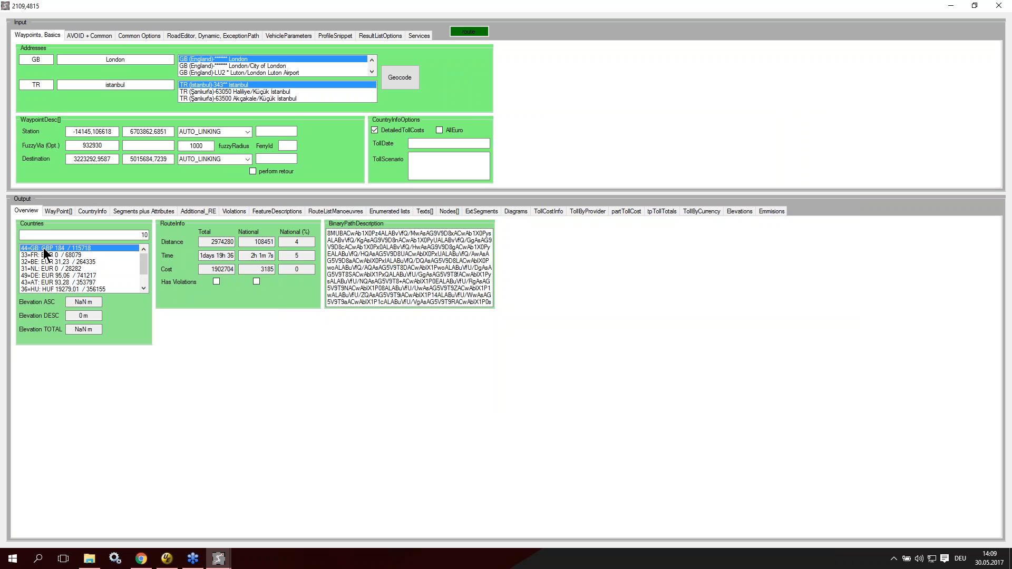
Step: Go through the countries of the London–Istanbul route in the overview and compare each one's national distance, time and cost
key(Down)
key(Down)
key(Down)
key(Down)
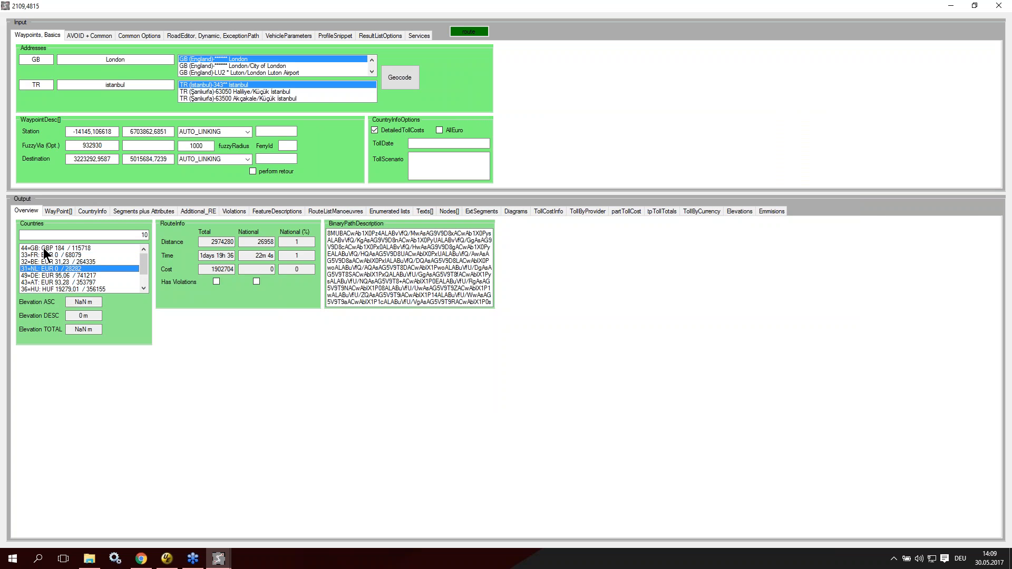
key(Down)
key(Down)
key(Down)
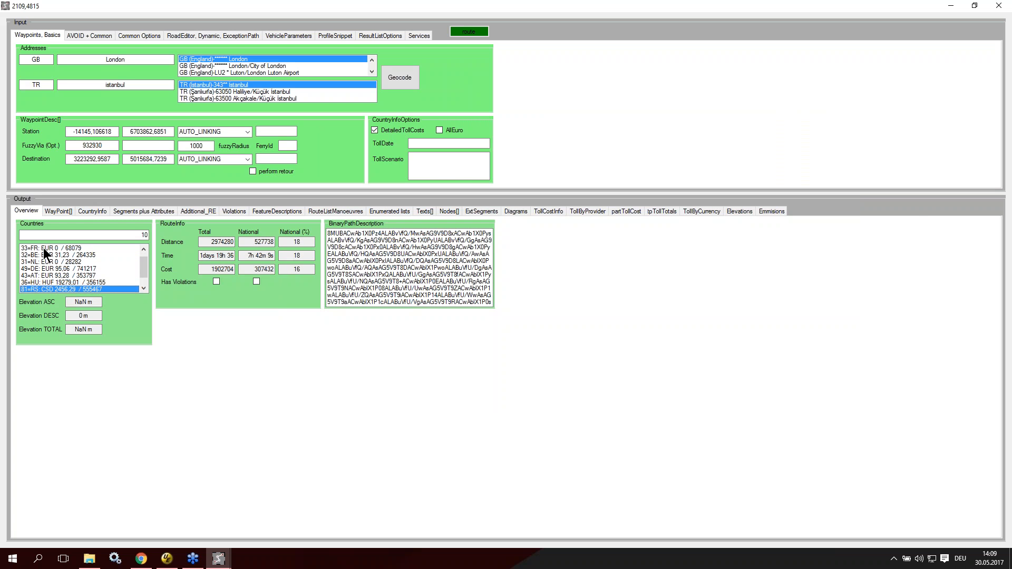
key(Down)
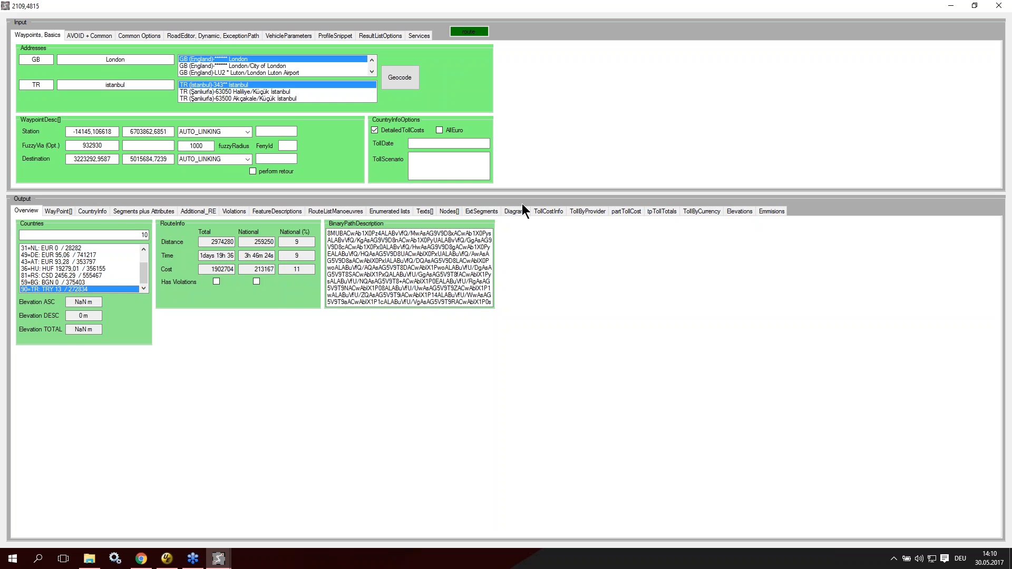
Step: Review the per-country toll totals of the route, examining Great Britain's toll distance and toll cost
click(549, 211)
click(589, 211)
click(627, 212)
click(663, 212)
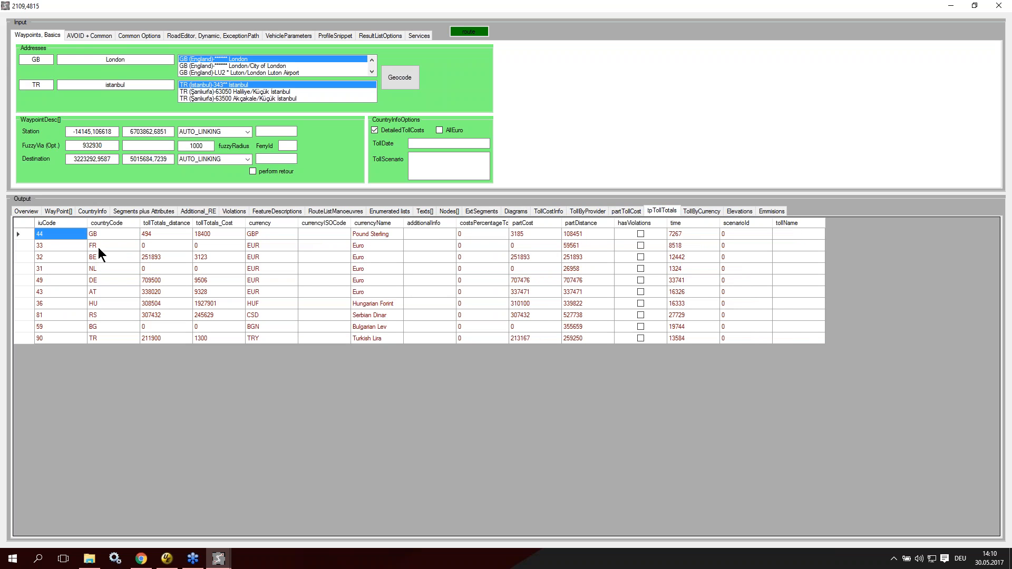
click(178, 233)
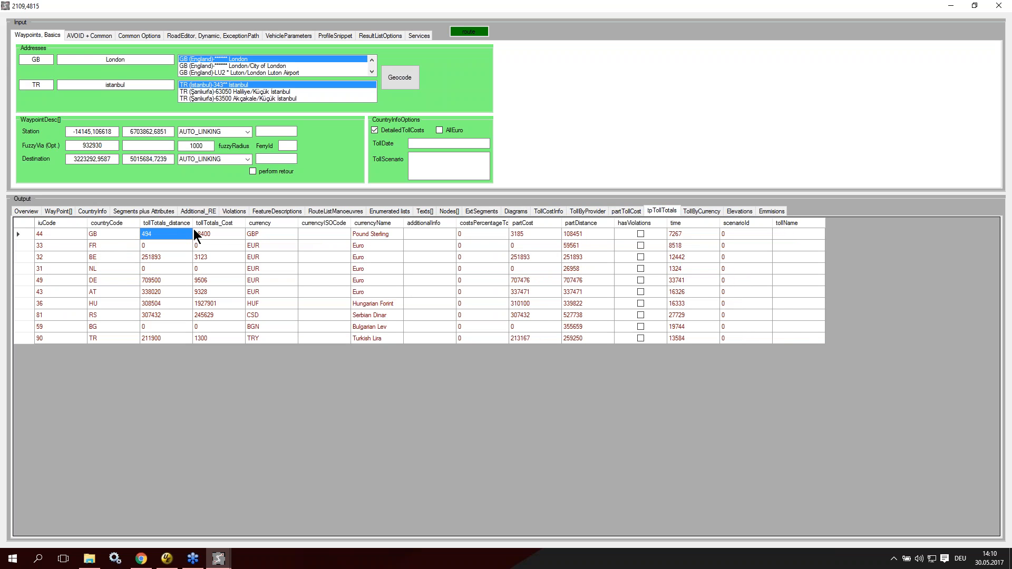
click(231, 236)
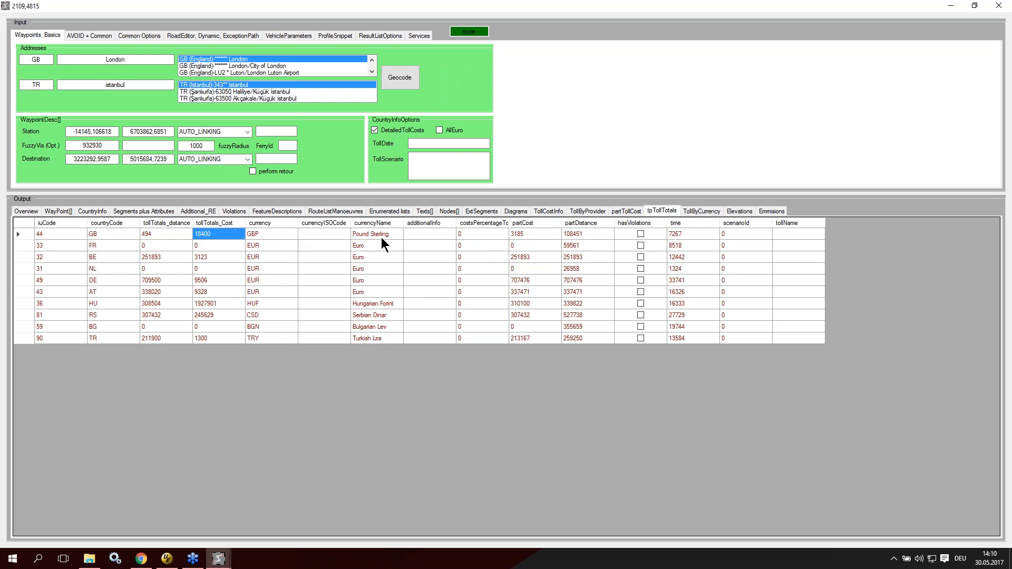
Step: Enable AllEuro, recalculate the route, and highlight the currency and tollTotals_Cost columns in the toll totals
mouse_move(439, 131)
click(439, 130)
double_click(670, 11)
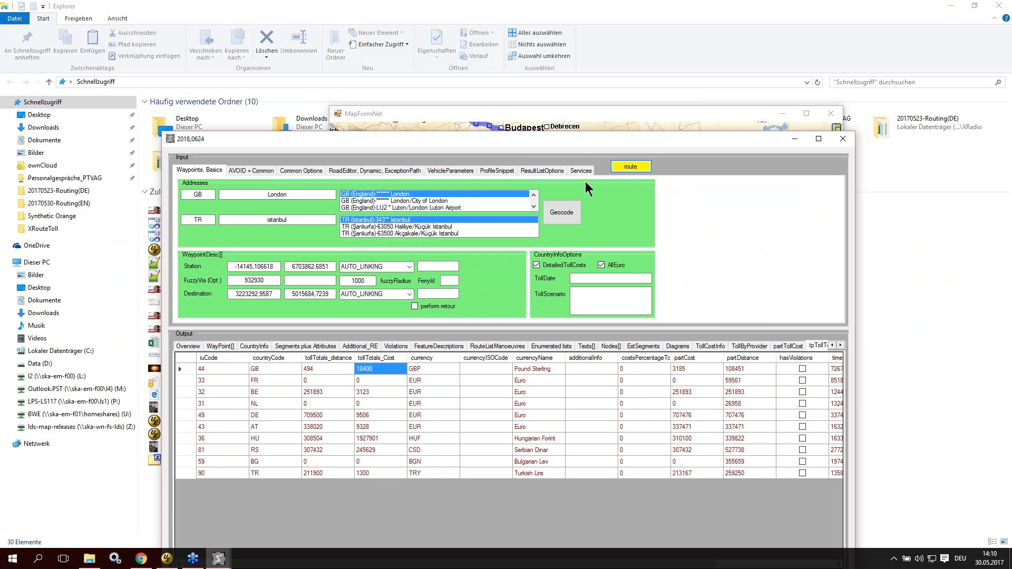
double_click(712, 144)
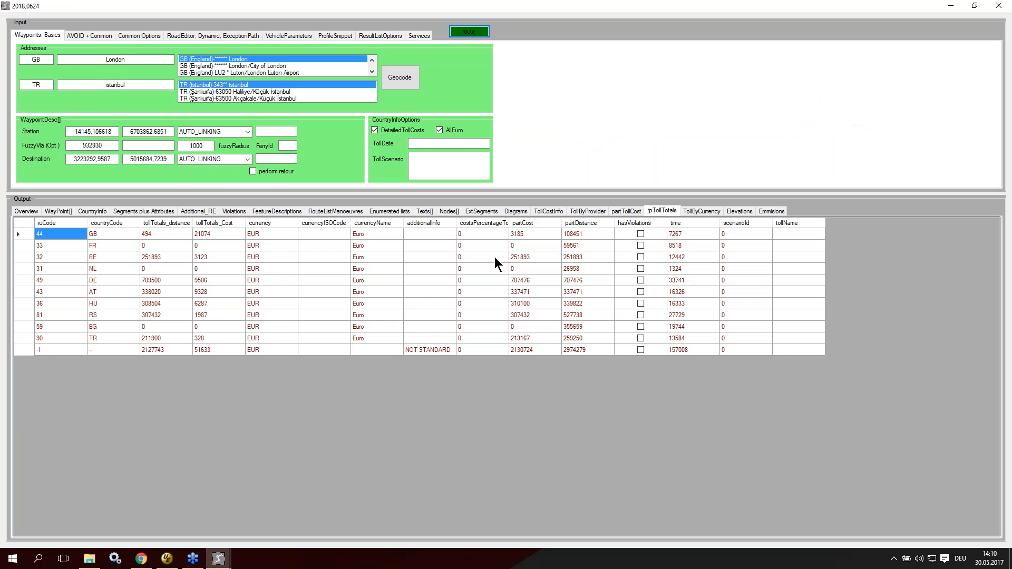
drag(248, 235, 261, 349)
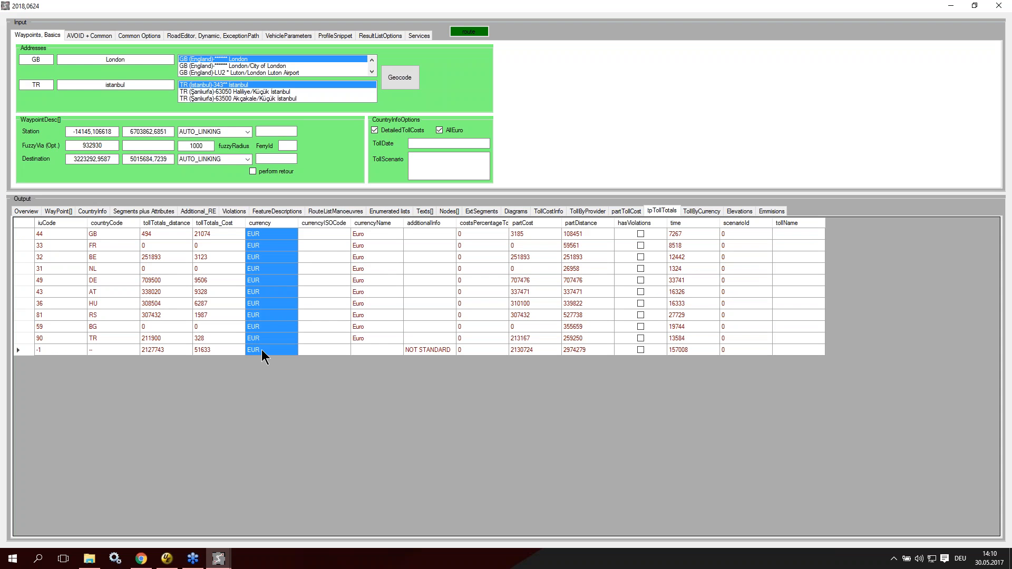
drag(206, 232, 225, 356)
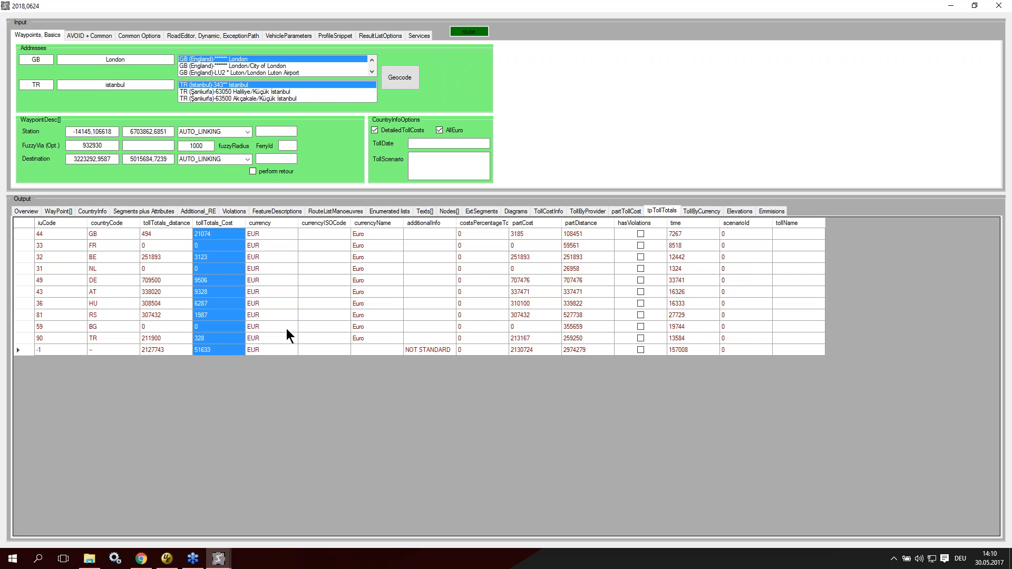
Step: Show the toll sums by provider and widen the provider column to read the full provider names
click(589, 211)
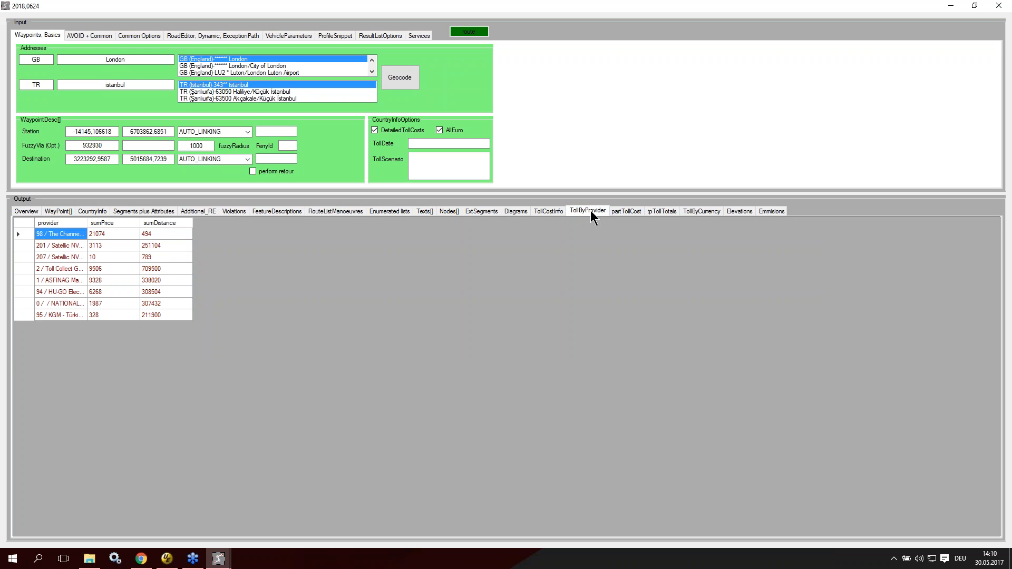
double_click(86, 223)
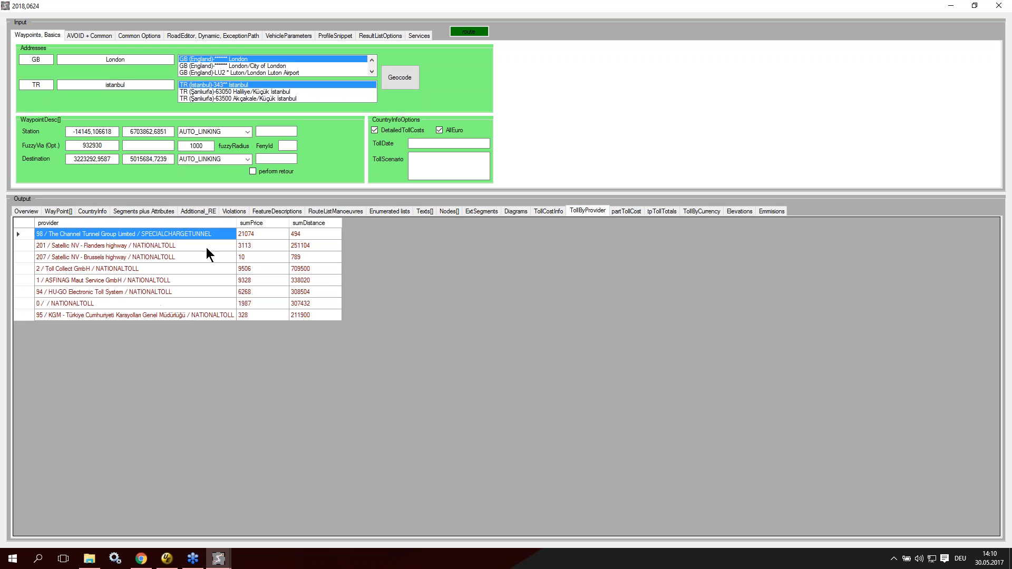
drag(289, 223, 289, 223)
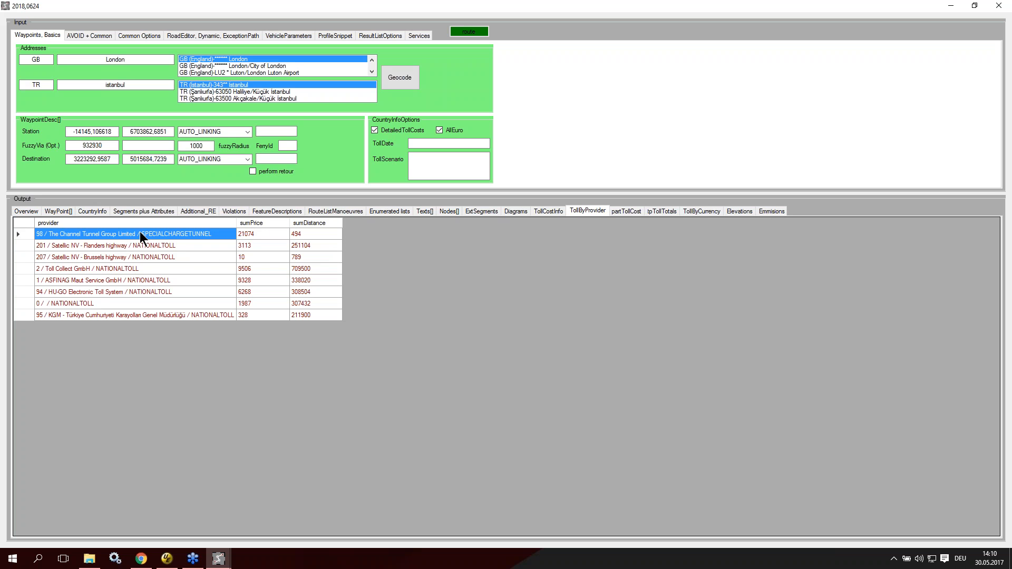
Step: Check the British toll cost details, and select the NOT STANDARD total entry in the overview's country list
click(552, 211)
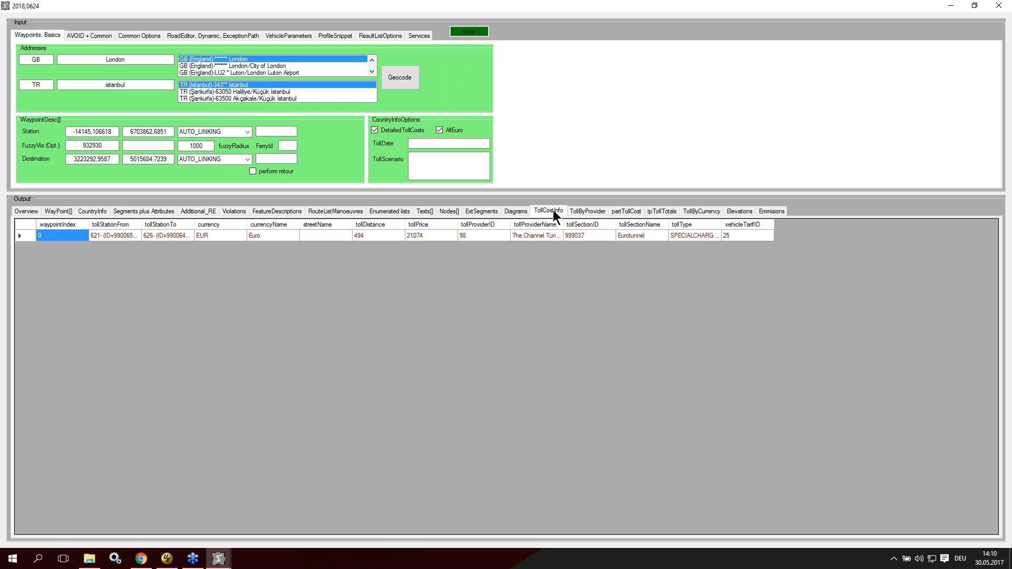
click(40, 212)
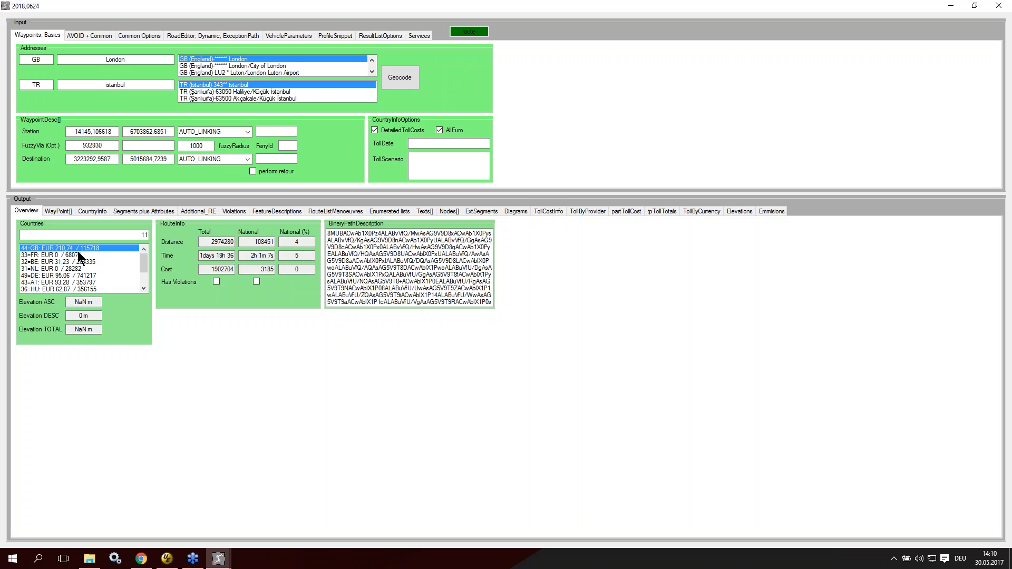
scroll(125, 271, down, 2)
click(54, 289)
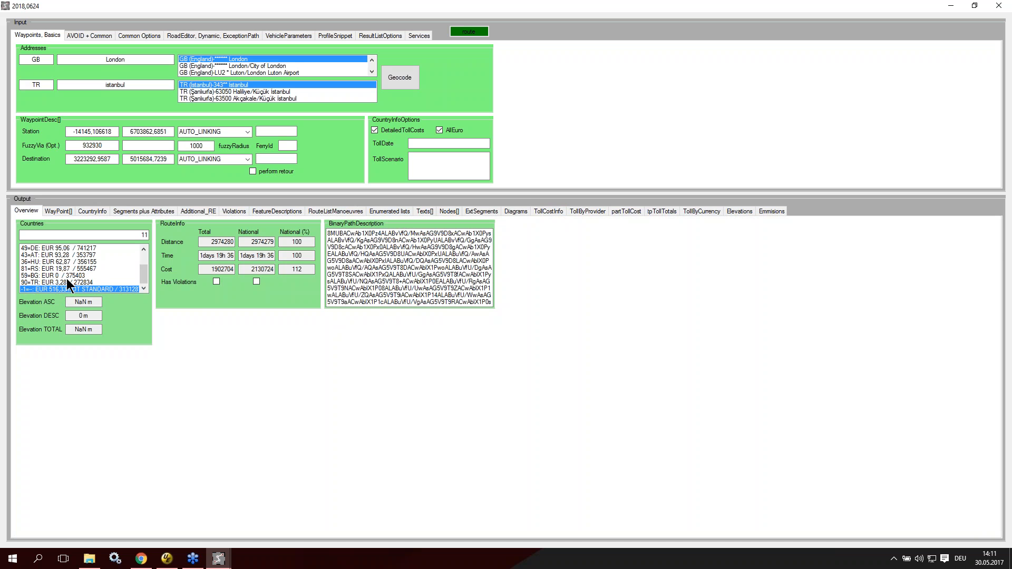
Step: Examine the detailed toll sections of the whole route, from the Satellic and Toll Collect entries to the Turkish one
click(550, 212)
click(523, 248)
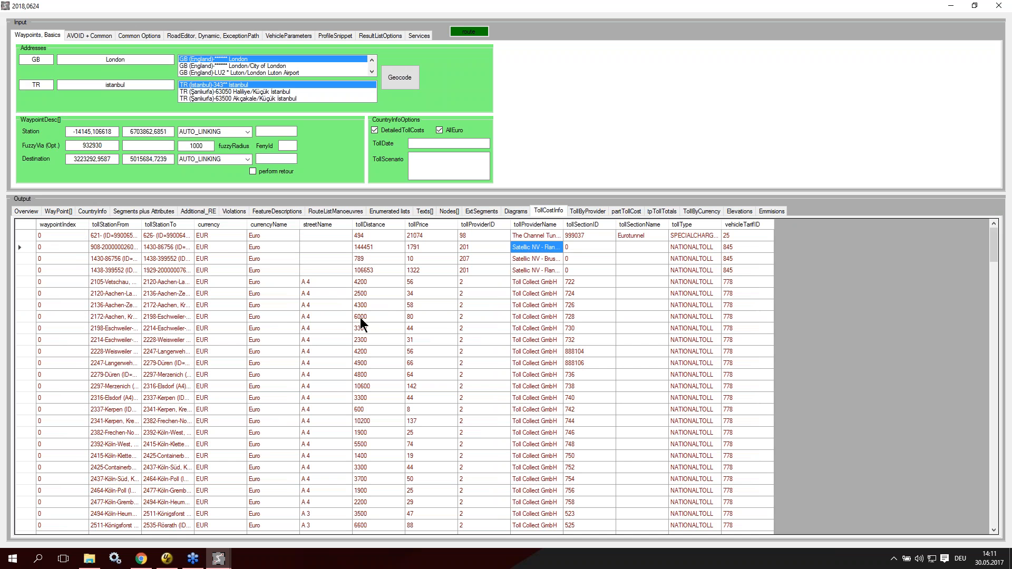
scroll(509, 321, down, 11)
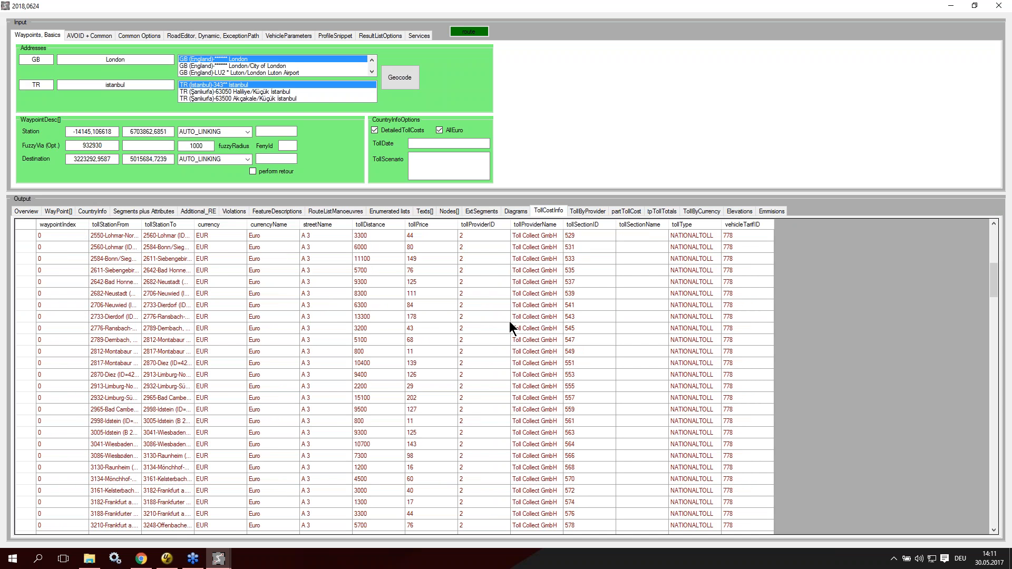
scroll(513, 324, down, 20)
drag(524, 315, 535, 412)
scroll(536, 412, down, 15)
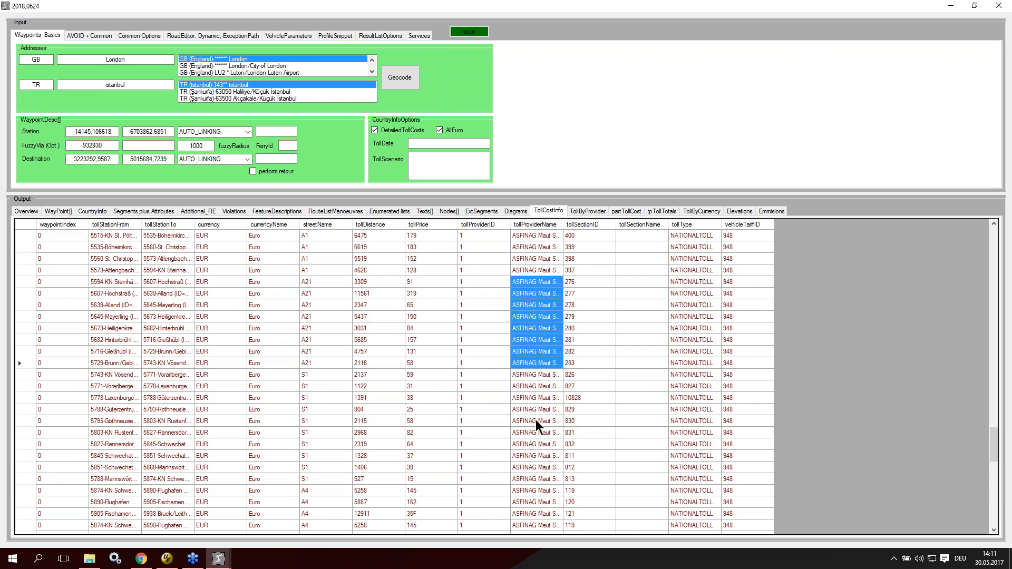
scroll(537, 424, down, 10)
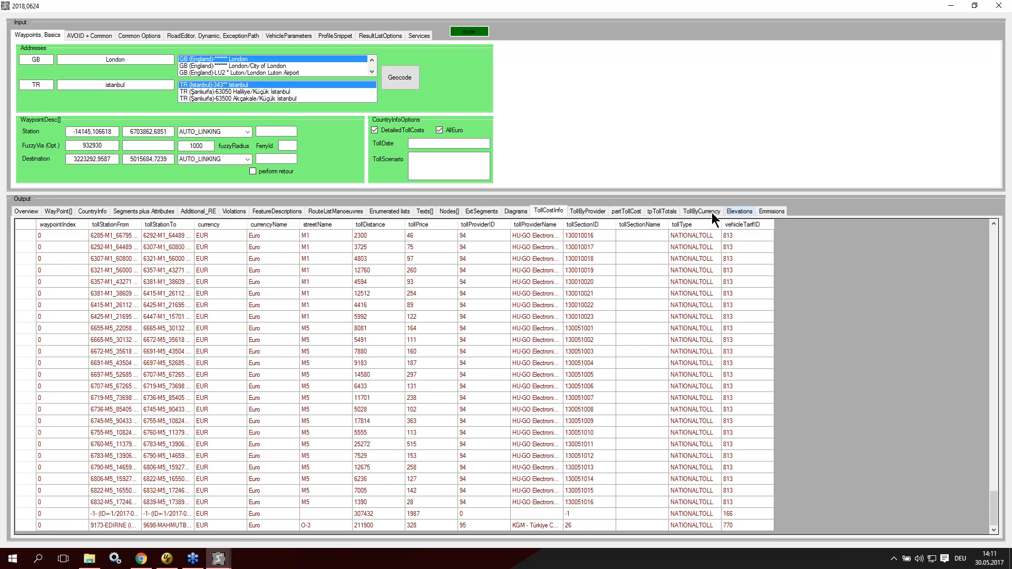
Step: Bring up the route map, show the TollSections layer and examine the section markers on the motorway near Montabaur
click(218, 558)
click(268, 478)
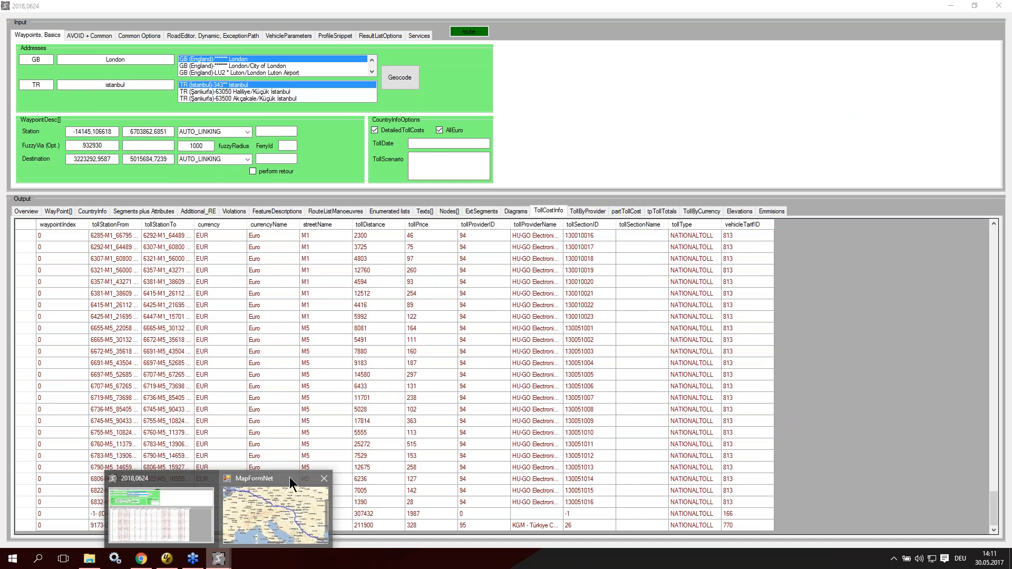
click(290, 477)
click(590, 394)
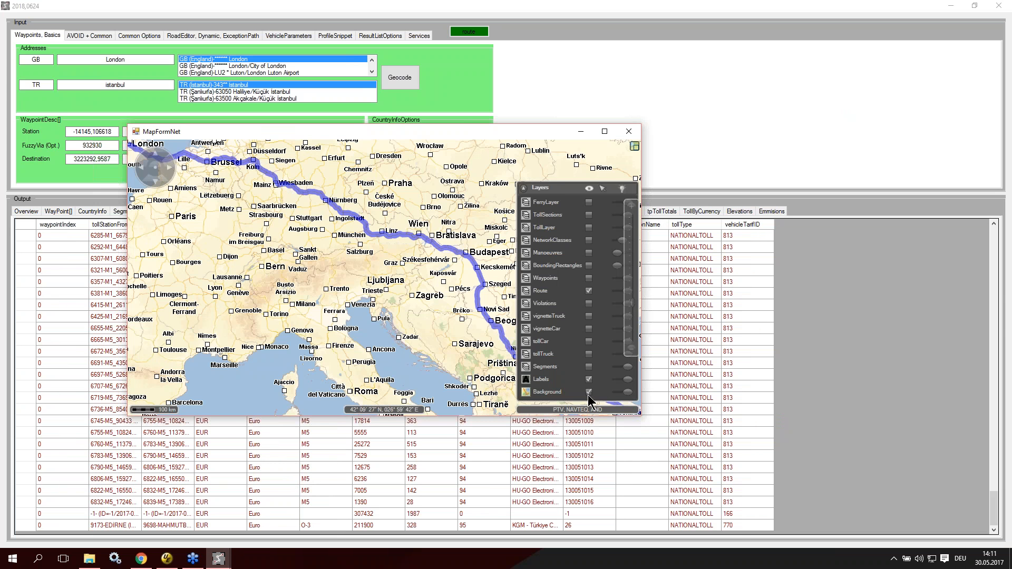
click(588, 214)
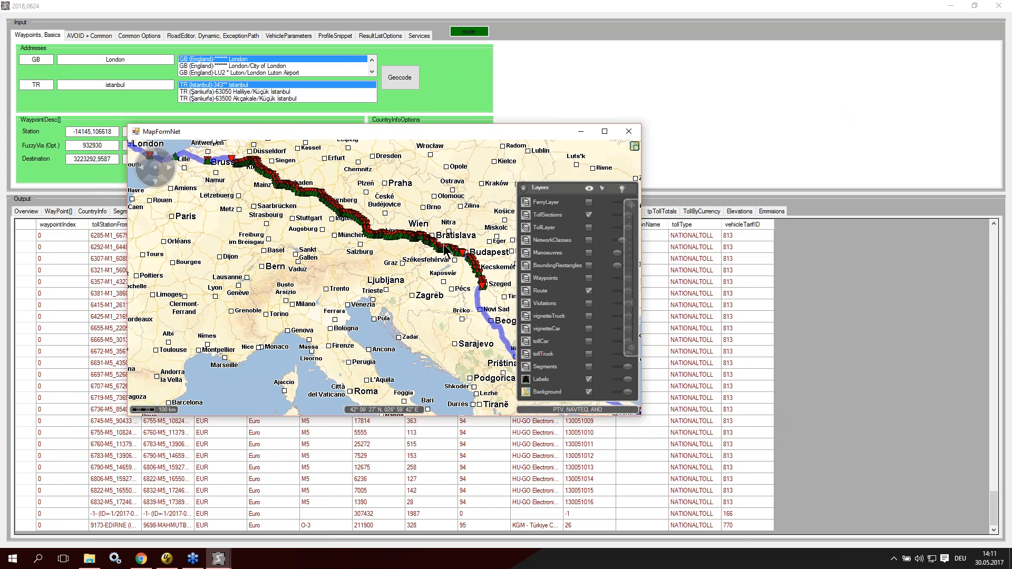
scroll(287, 189, up, 2)
drag(286, 161, 304, 397)
scroll(235, 341, up, 7)
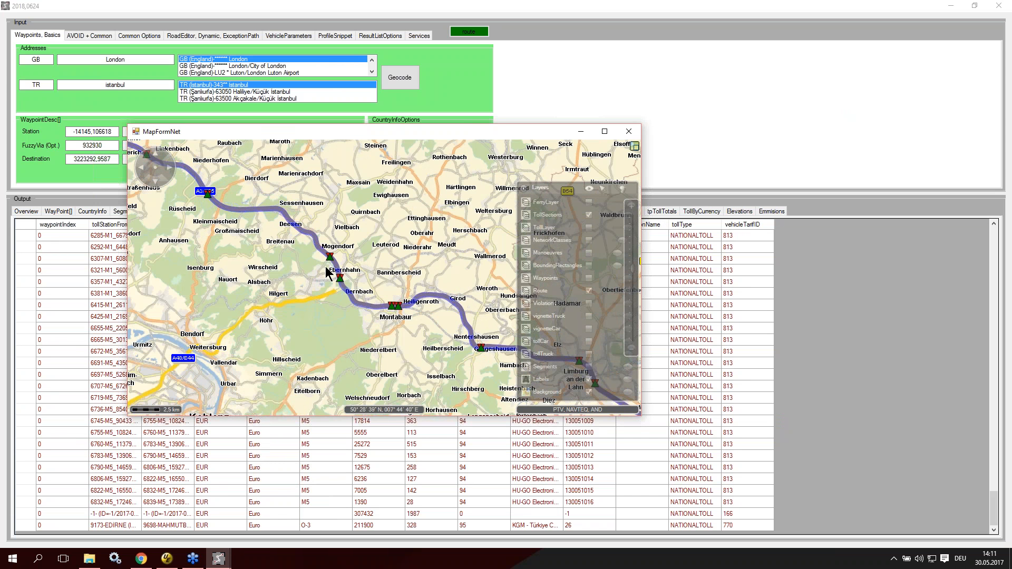
mouse_move(330, 256)
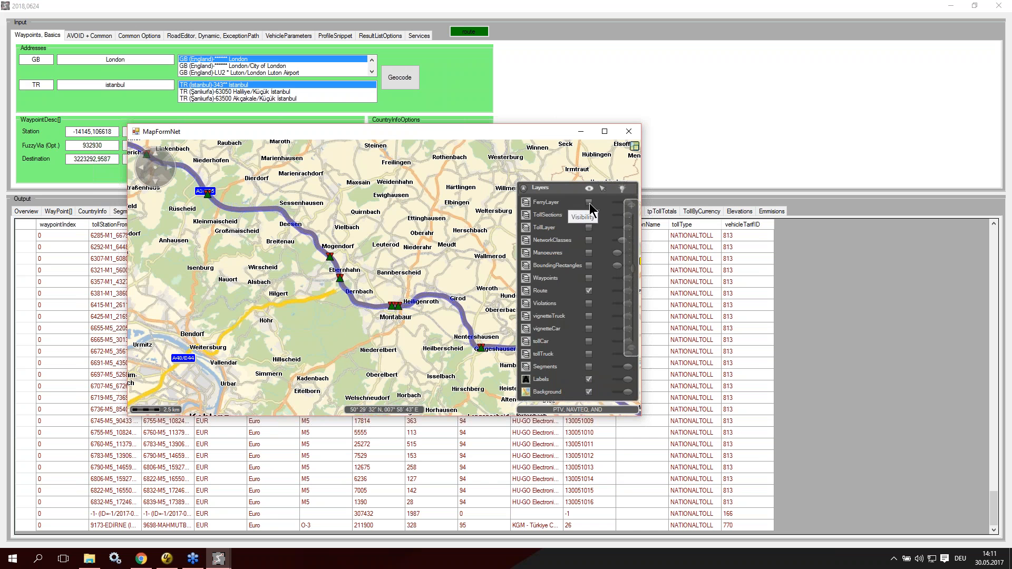
Step: Replace the TollSections layer with TollLayer and follow the toll and toll-free stretches to Istanbul on the map
click(588, 228)
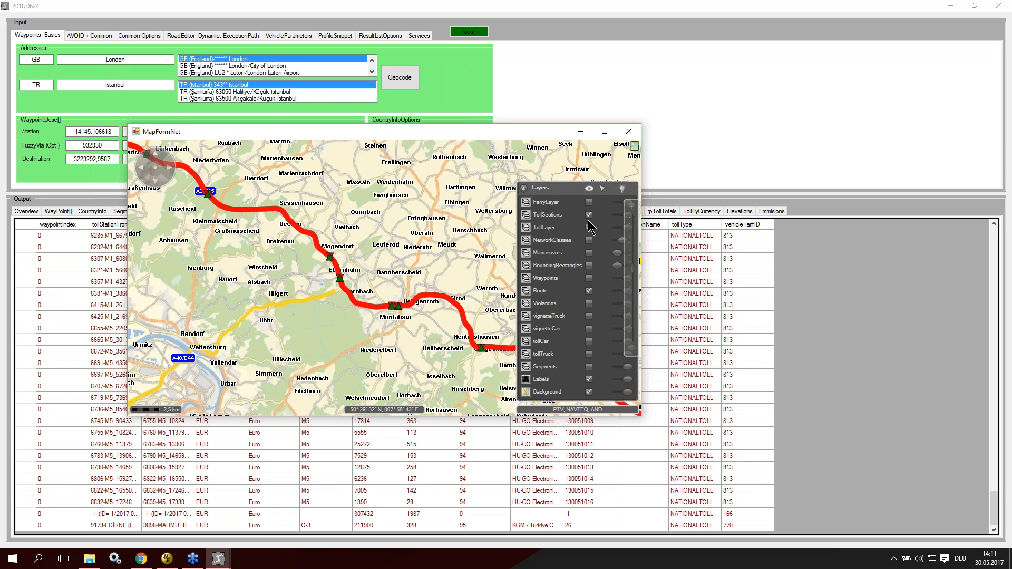
click(589, 214)
scroll(319, 289, down, 1)
scroll(319, 288, down, 4)
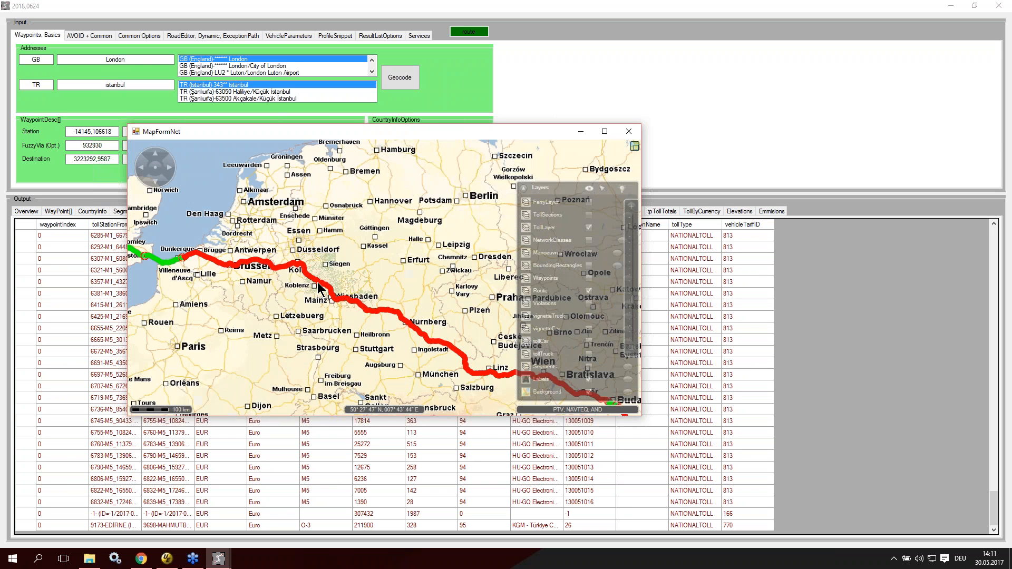
drag(436, 360, 296, 300)
drag(431, 391, 347, 305)
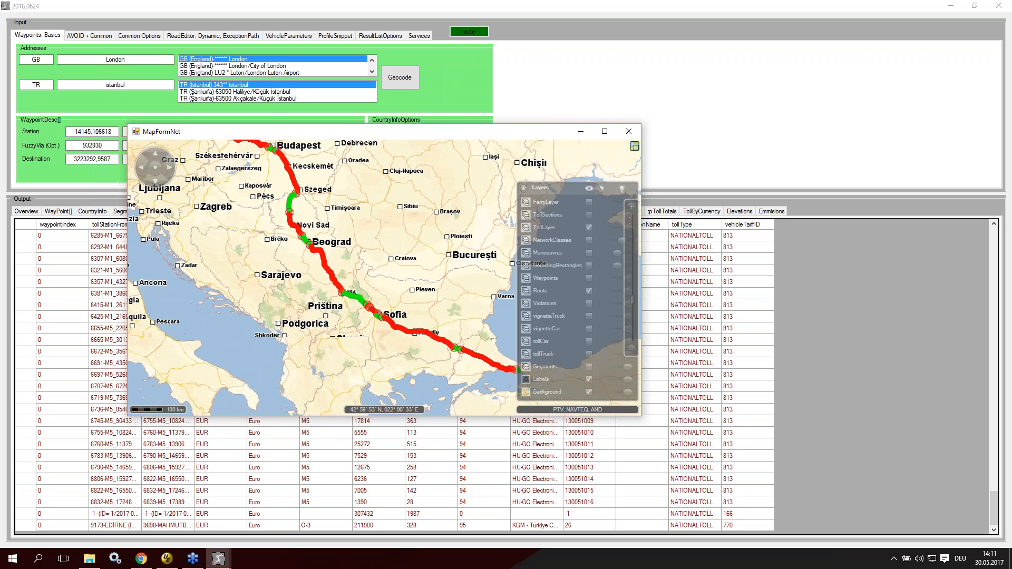
drag(425, 317, 398, 288)
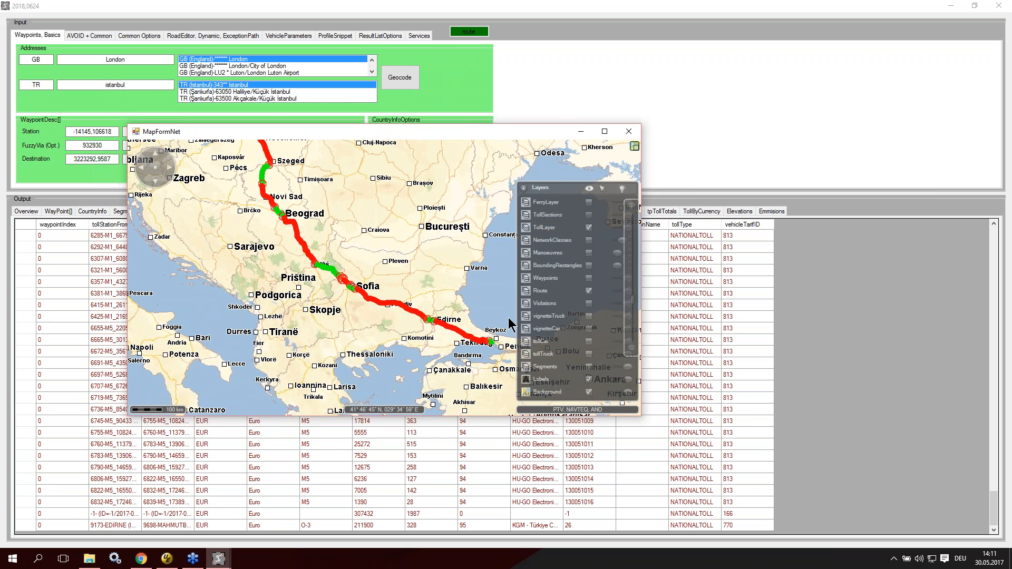
click(636, 135)
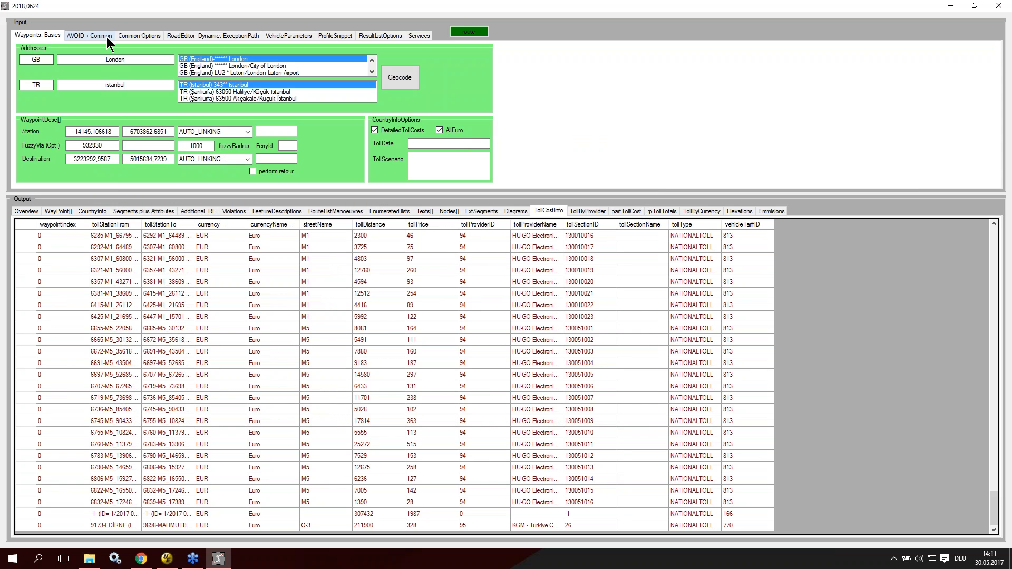
Step: Set the toll date to 2014-01-01T00:00:00, recalculate the route and review the per-country tolls in the overview
click(32, 212)
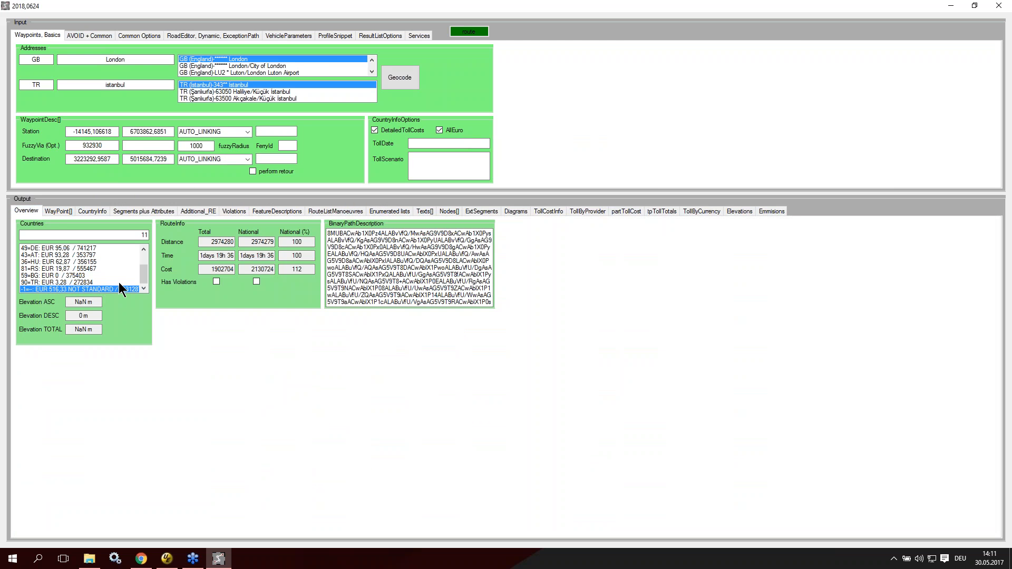
mouse_move(55, 294)
click(451, 143)
text(2014-01-01T00:00:00)
click(471, 36)
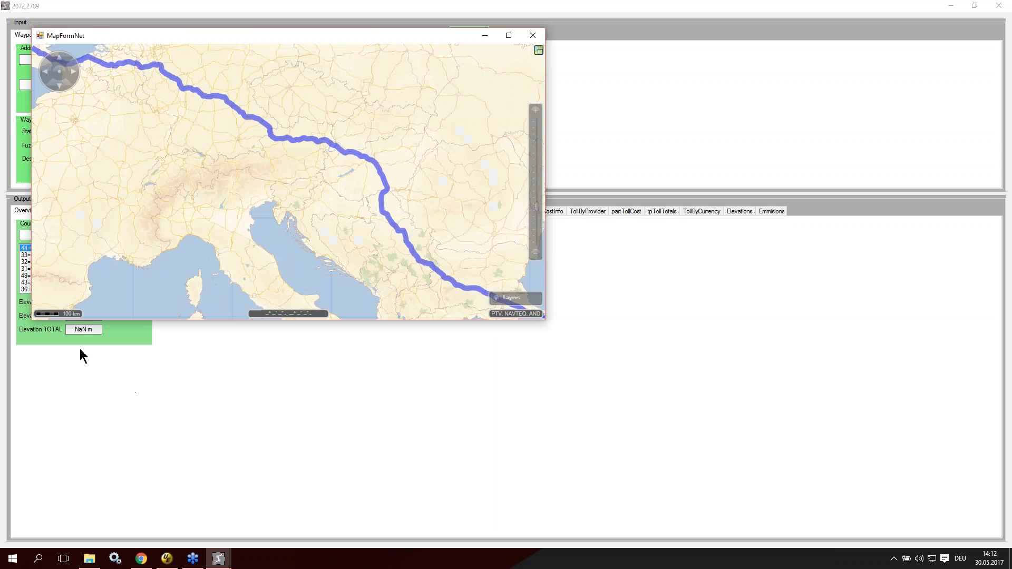
drag(83, 35, 261, 80)
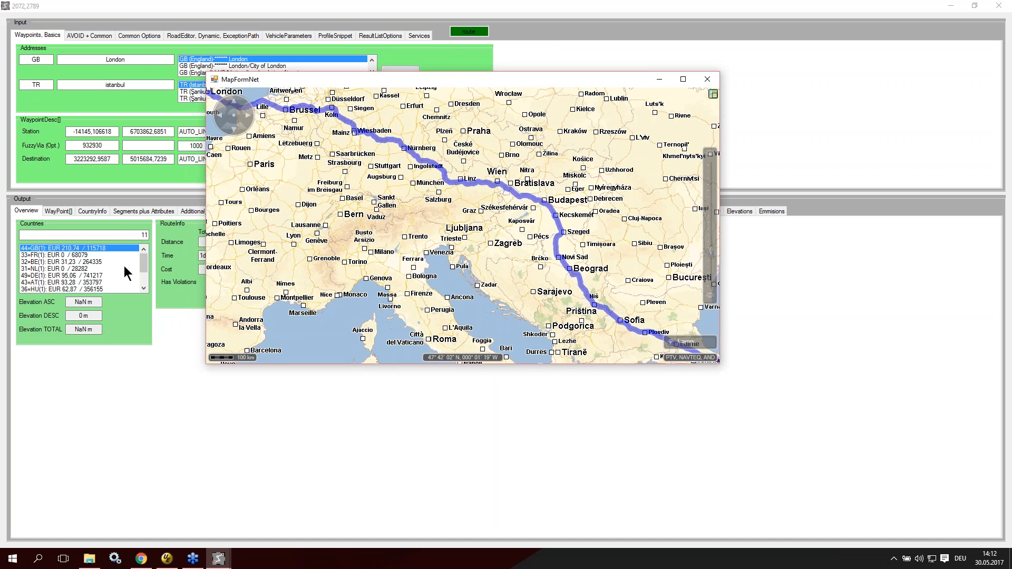
drag(144, 257, 146, 289)
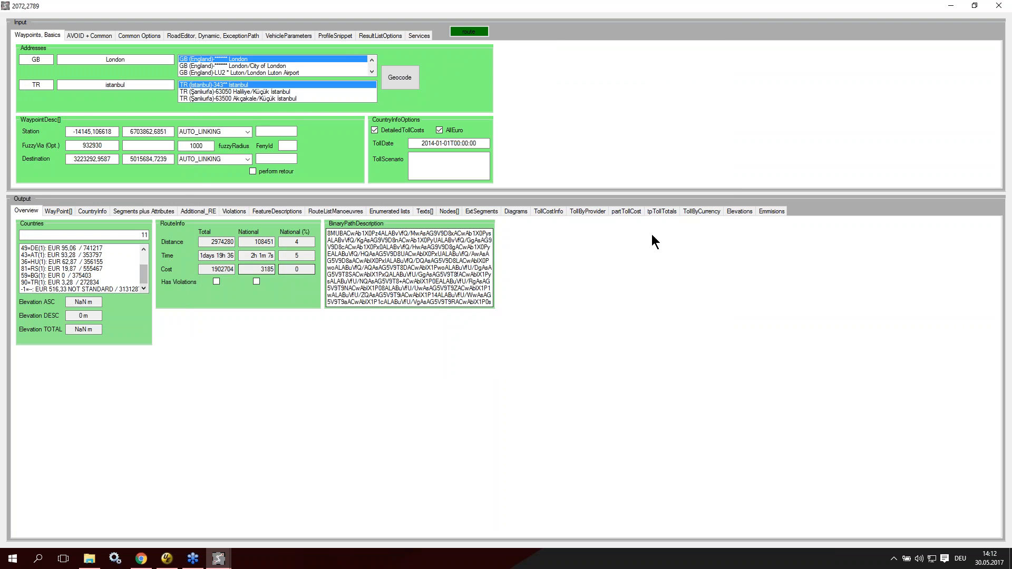
Step: Set the toll date to 2020-01-01T00:00:00, recalculate the route and check the country tolls against the highlighted date
click(448, 144)
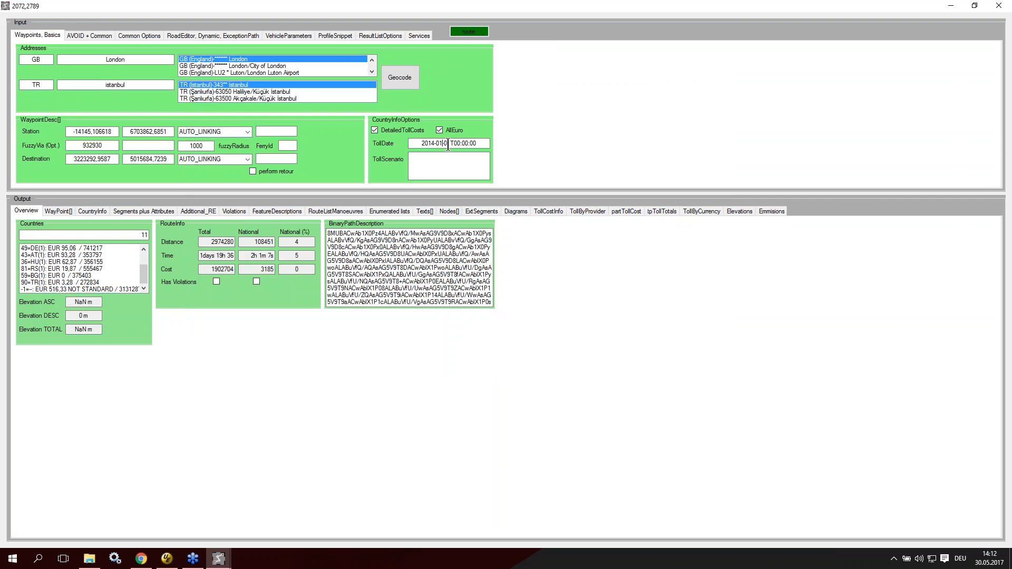
key(shift+Left)
key(shift+Left)
text(20)
click(43, 359)
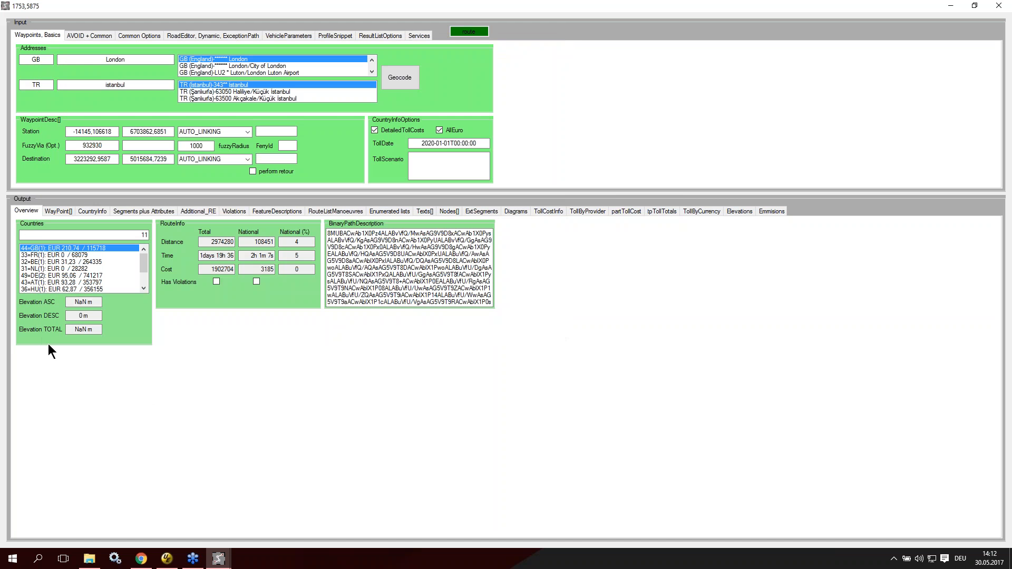
drag(146, 260, 146, 275)
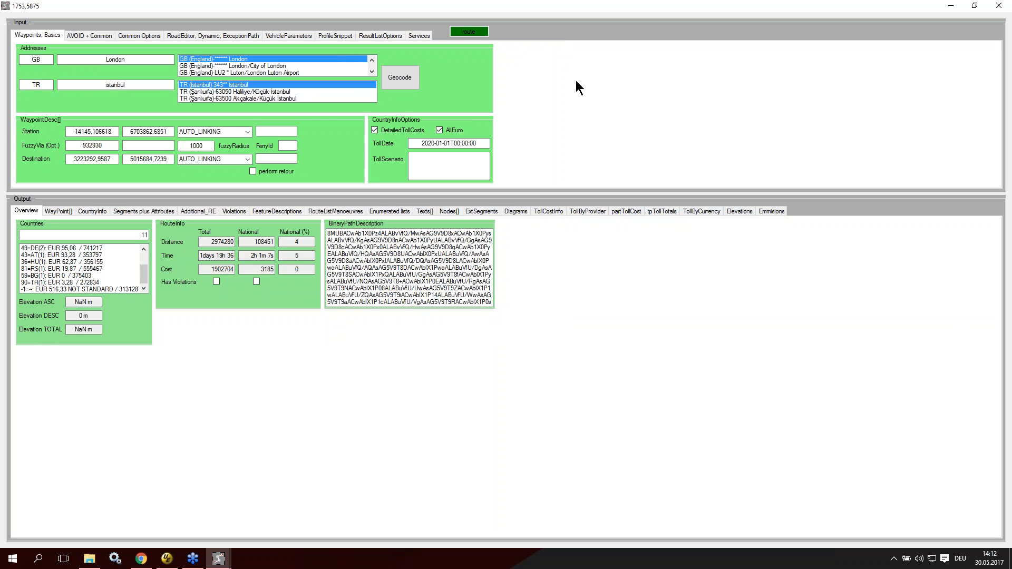
drag(409, 143, 516, 143)
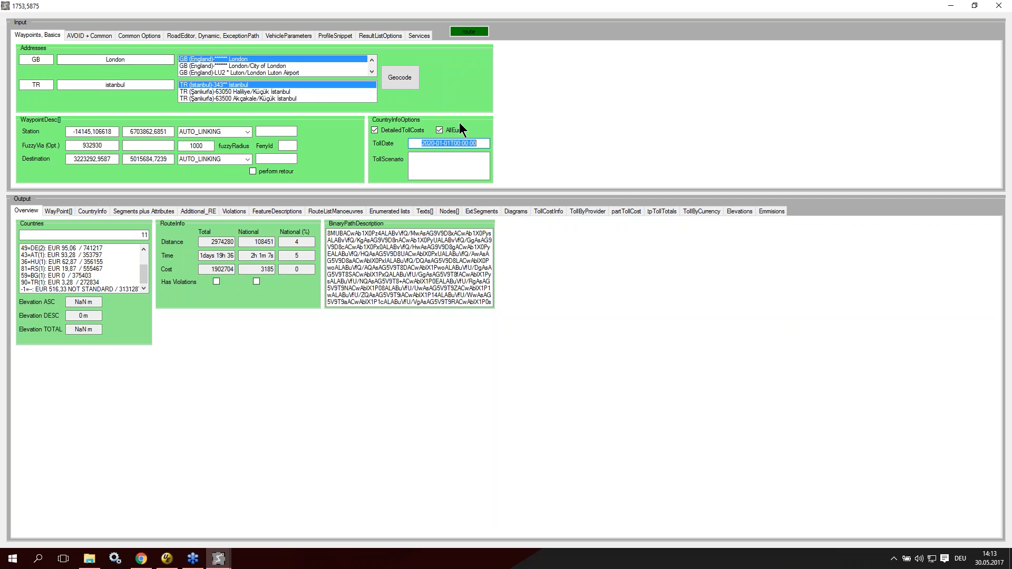
mouse_move(441, 132)
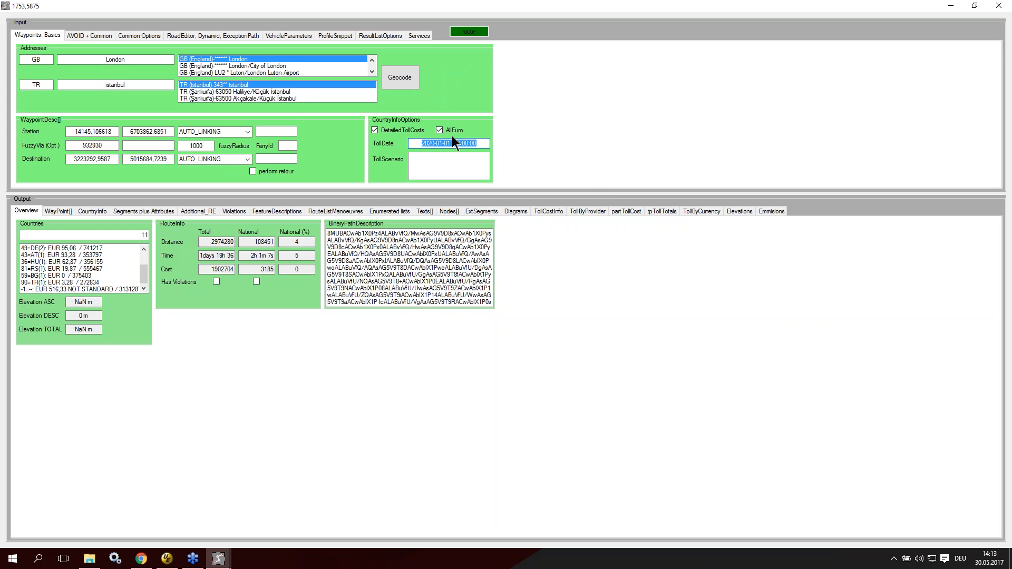
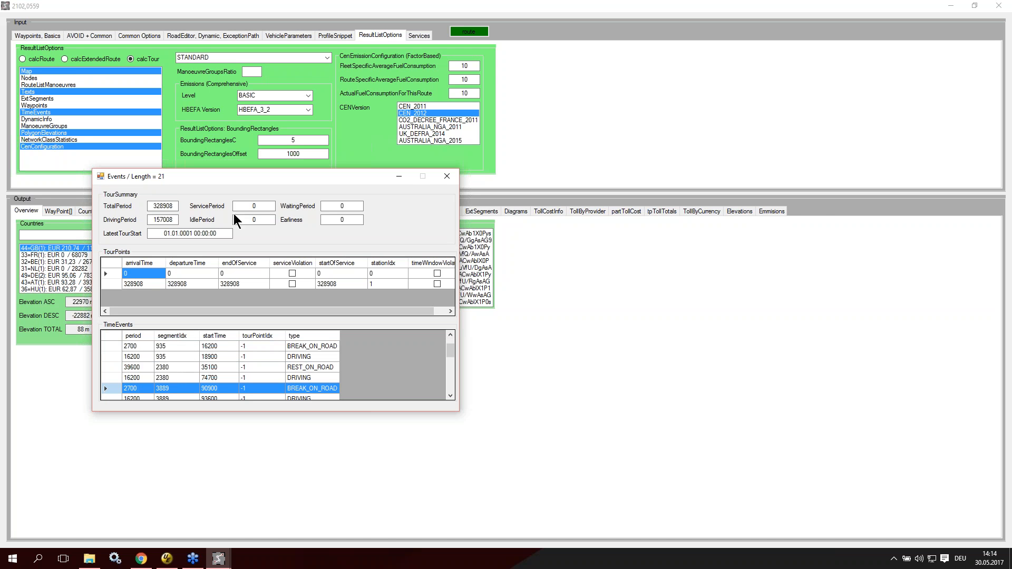
Step: On the route map, show the TimeEvents layer and fade the Labels, Background and Route layers
click(218, 558)
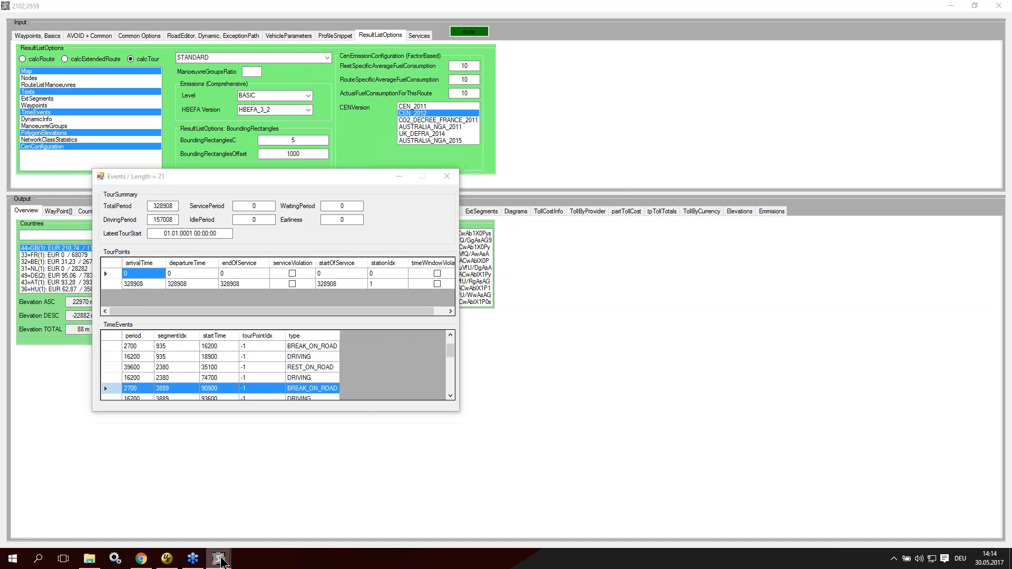
click(337, 494)
double_click(687, 107)
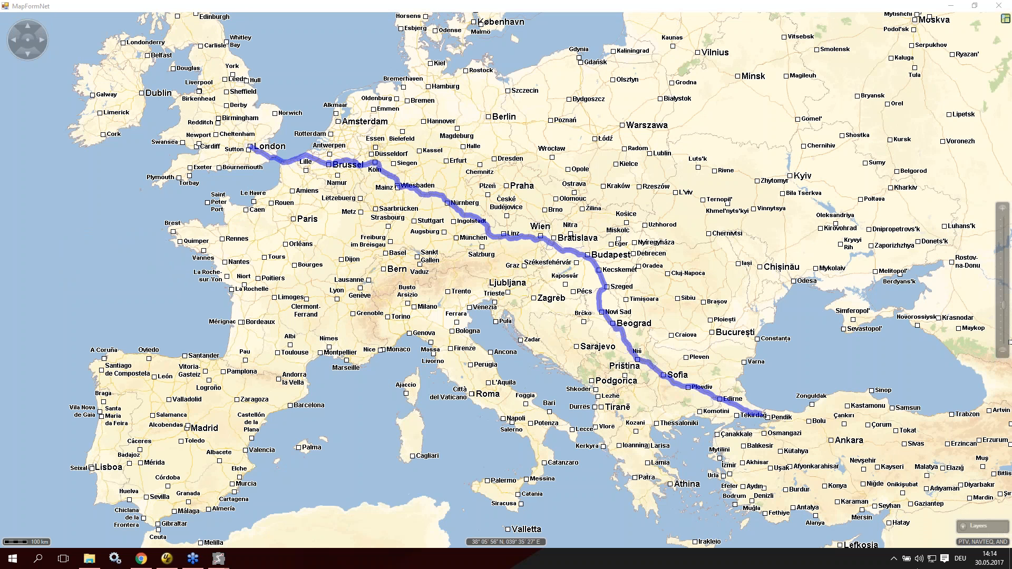
click(961, 528)
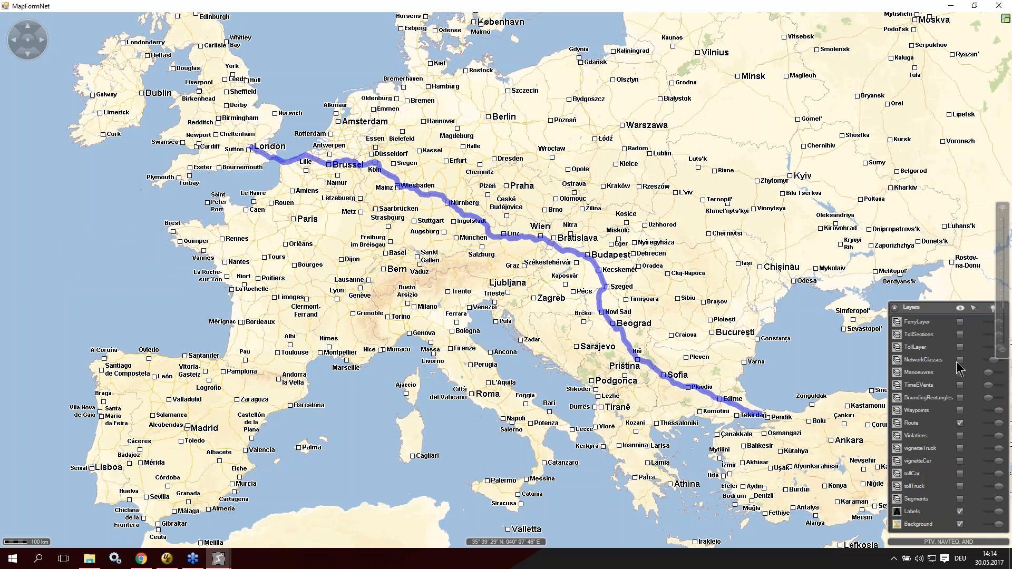
click(960, 384)
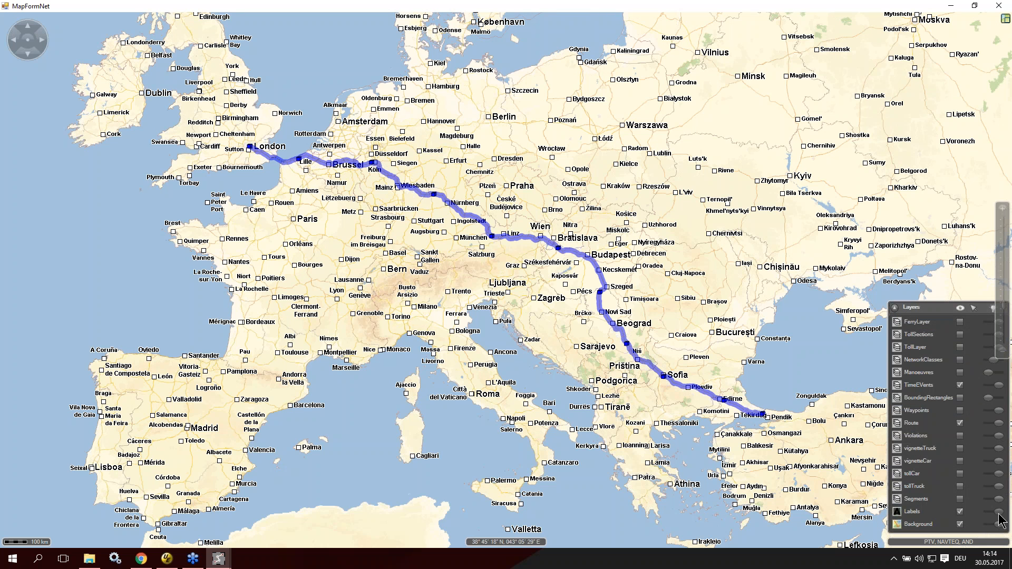
drag(998, 513, 991, 524)
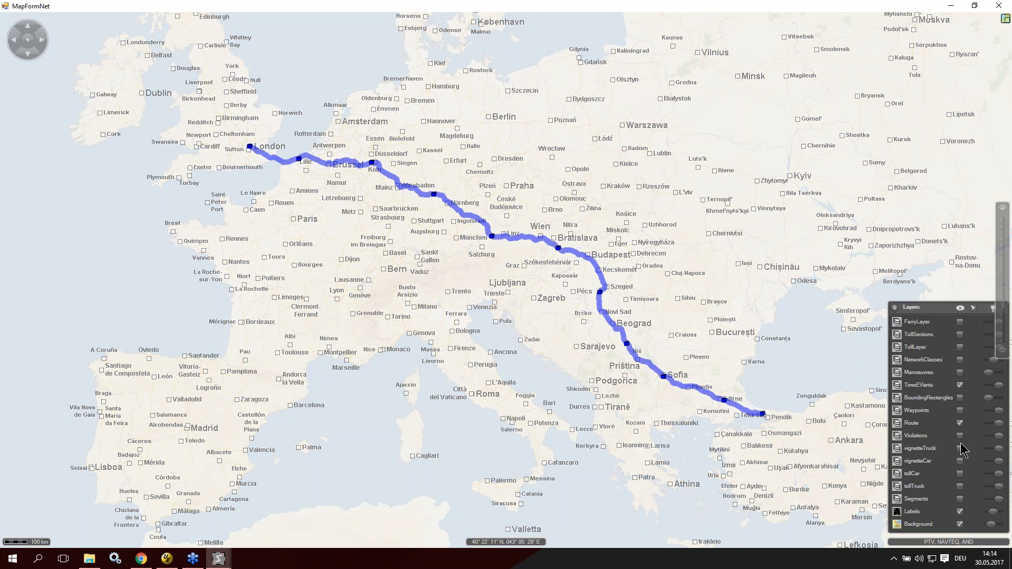
drag(999, 422, 995, 424)
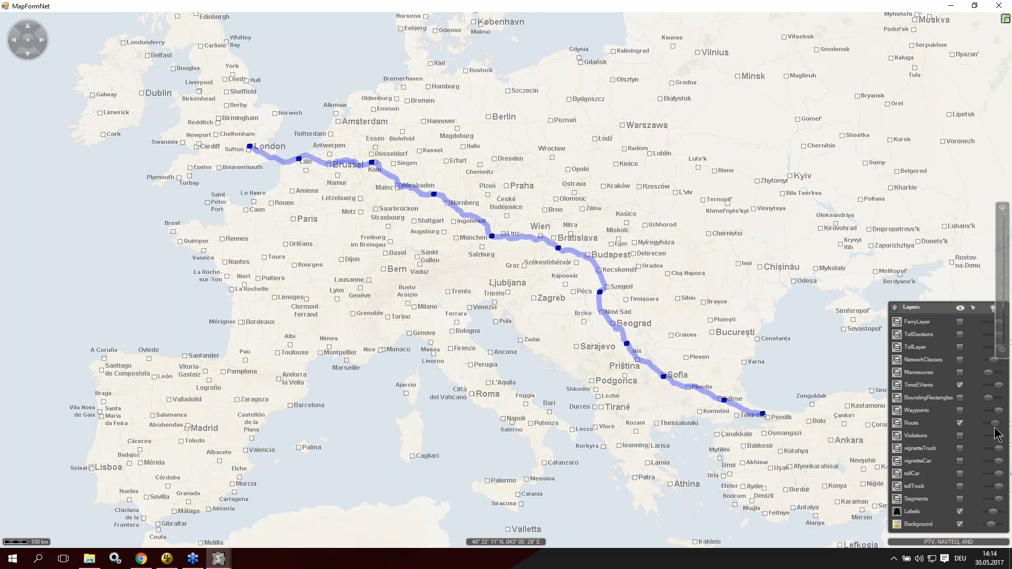
Step: Examine the time event markers along the route from Linz to Köln and through southern Germany
mouse_move(559, 253)
mouse_move(493, 236)
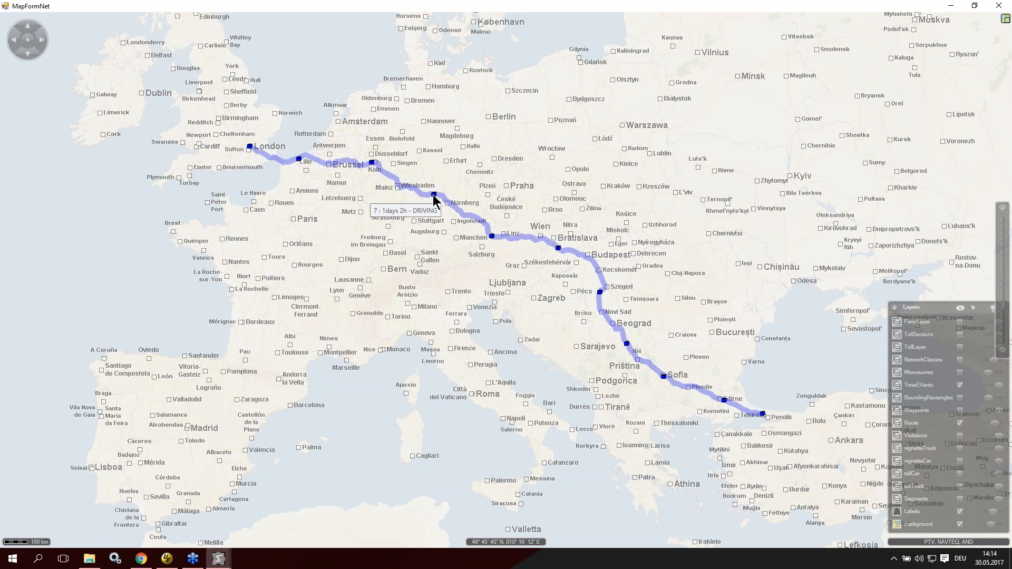
scroll(374, 165, up, 4)
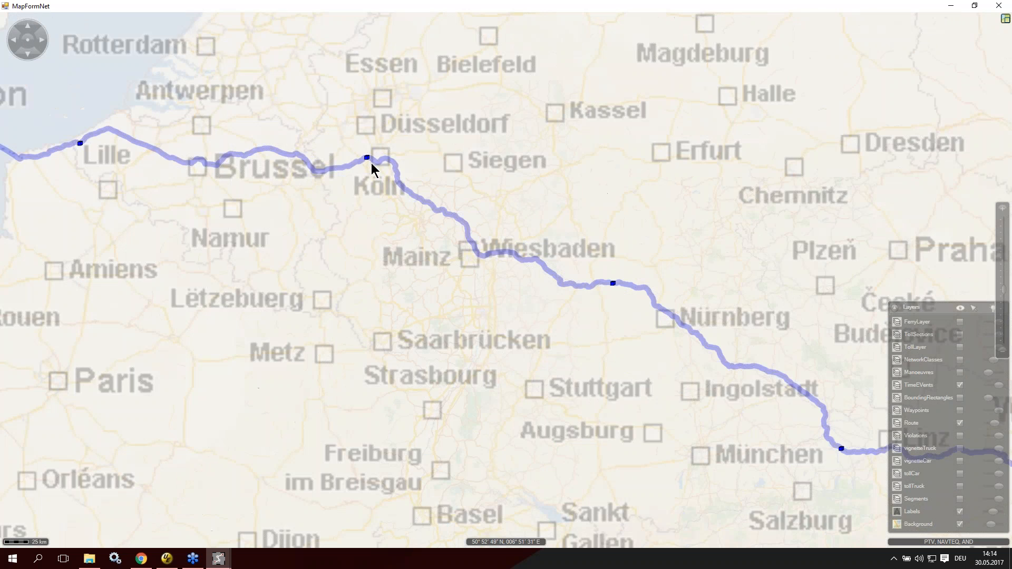
mouse_move(359, 150)
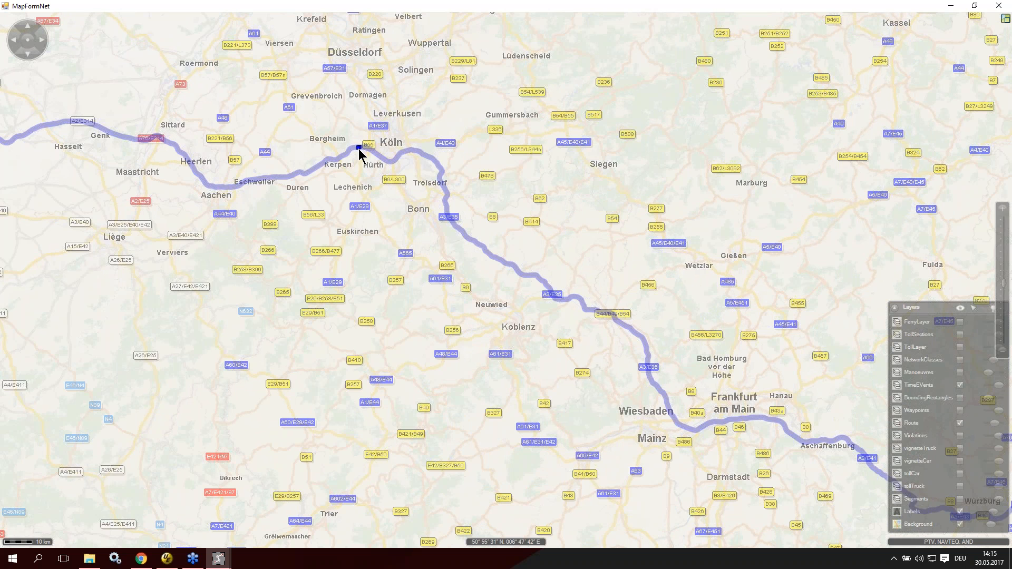
scroll(464, 298, down, 2)
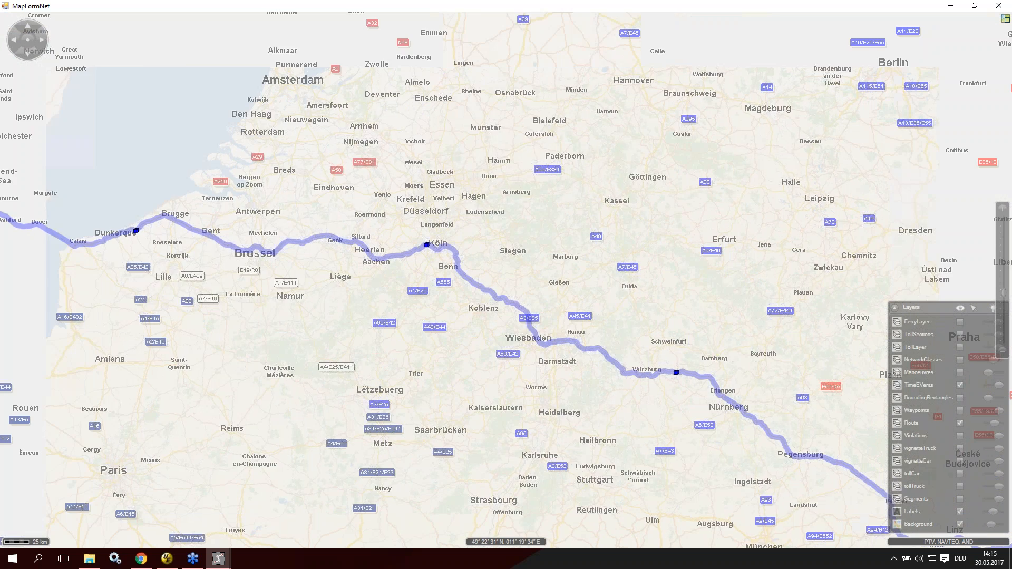
drag(744, 415, 530, 258)
Step: Launch the XTour Testclient and view its vehicle settings
click(12, 559)
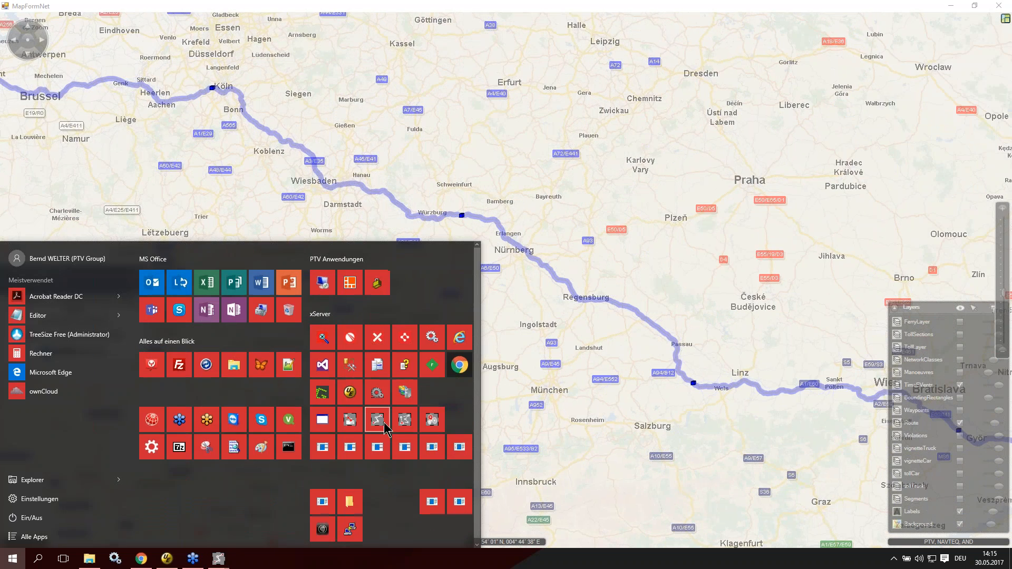
click(405, 421)
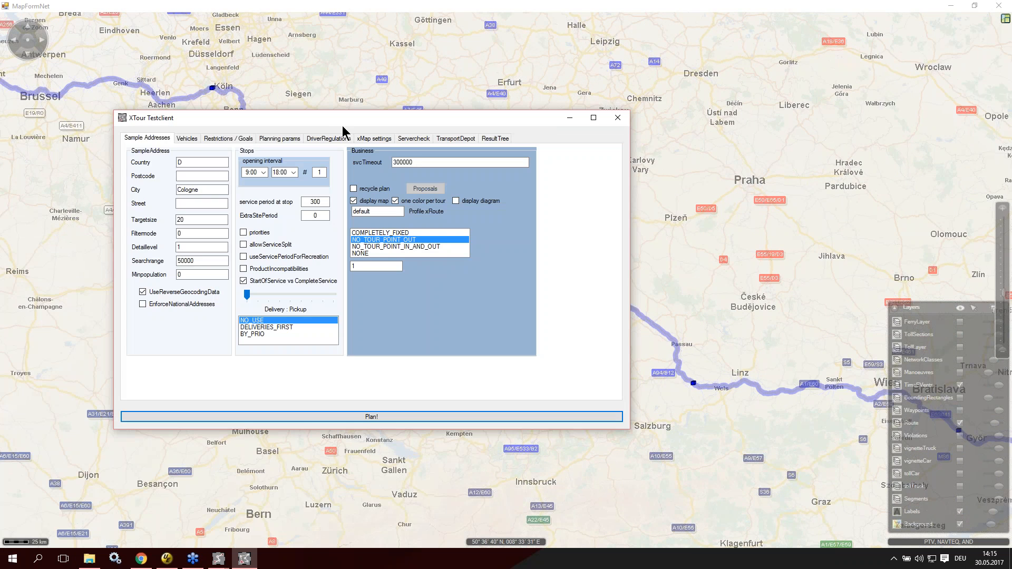
drag(343, 125, 244, 1)
double_click(247, 8)
click(316, 84)
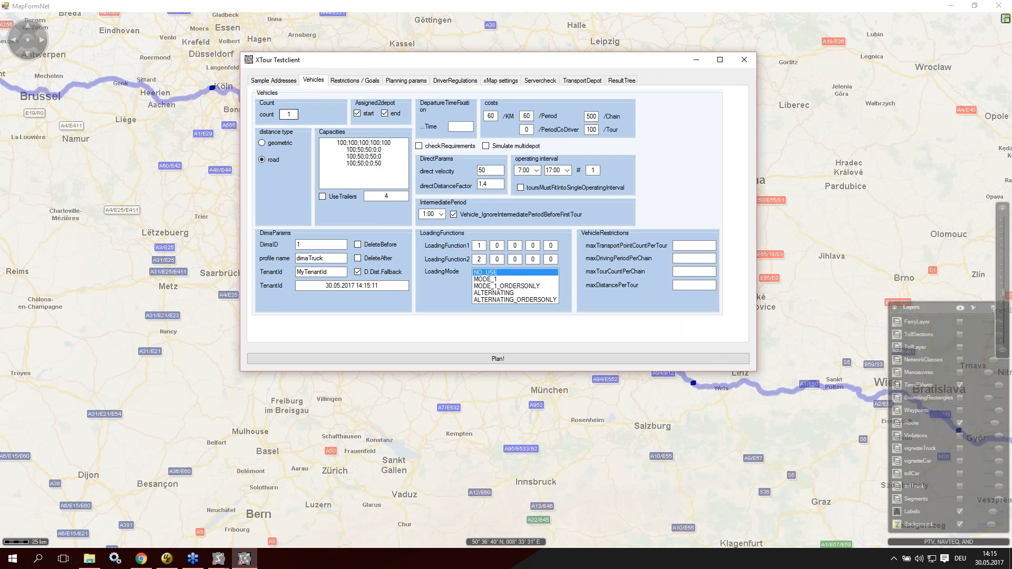
Step: Set the sample addresses' search range to 500000 and their minimum population to 12
click(285, 83)
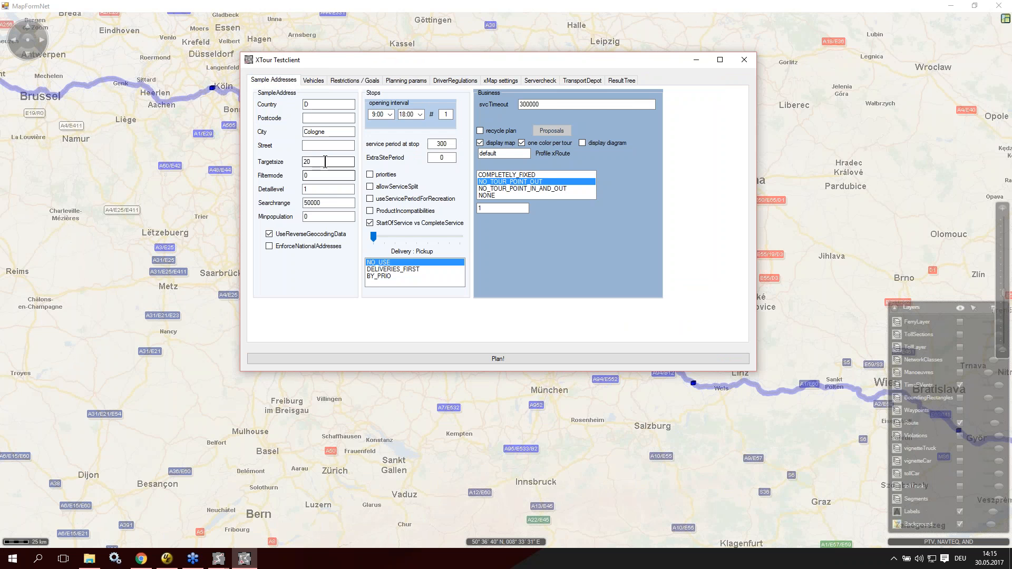
click(326, 203)
click(342, 218)
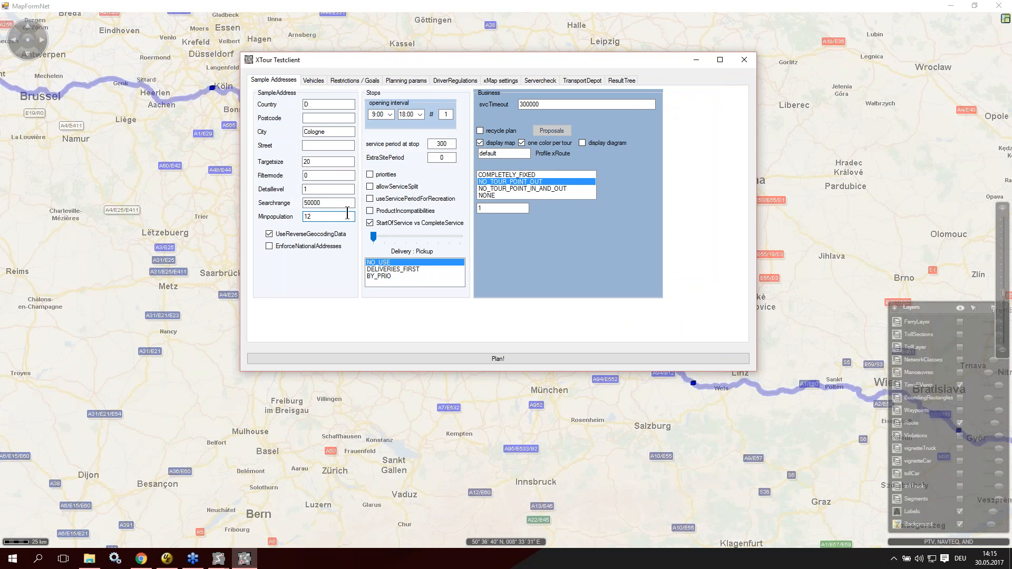
click(345, 204)
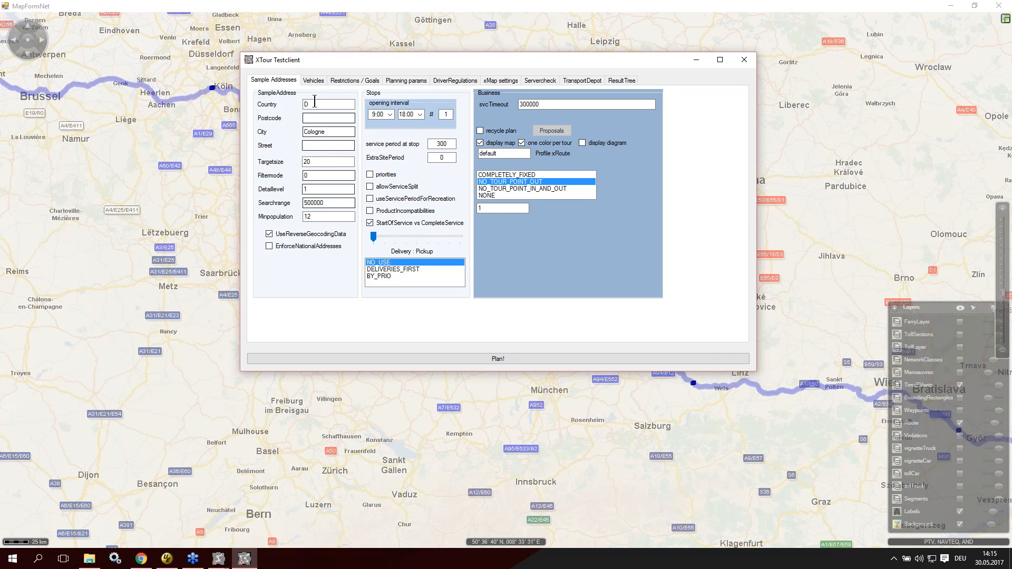
Step: Enable DeleteBefore for the vehicles' distance matrix and plan the tour
click(310, 81)
click(357, 245)
click(420, 360)
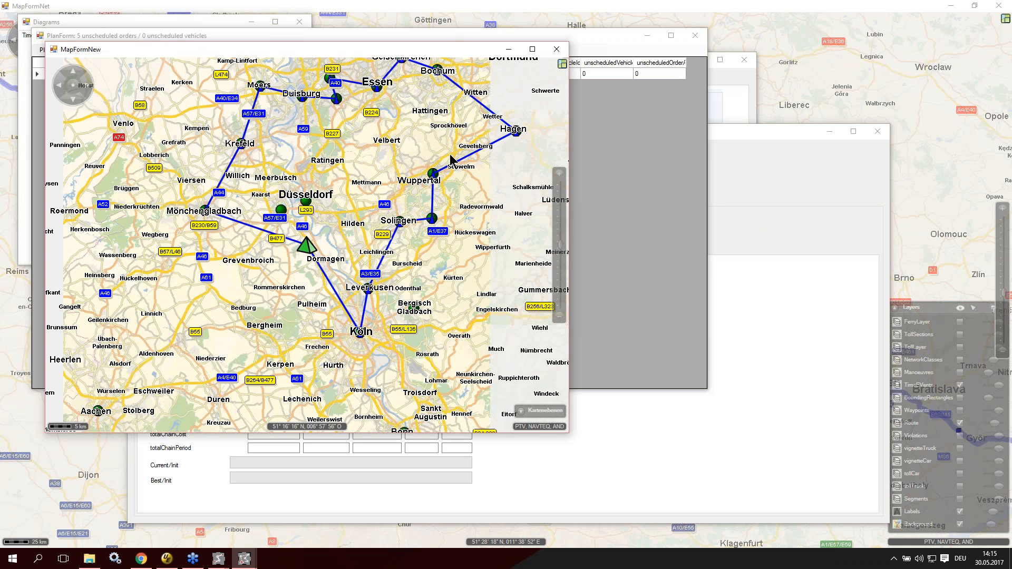
Step: Set the sample addresses' minimum population to 13, replan and view the wider tour area on the map
click(741, 80)
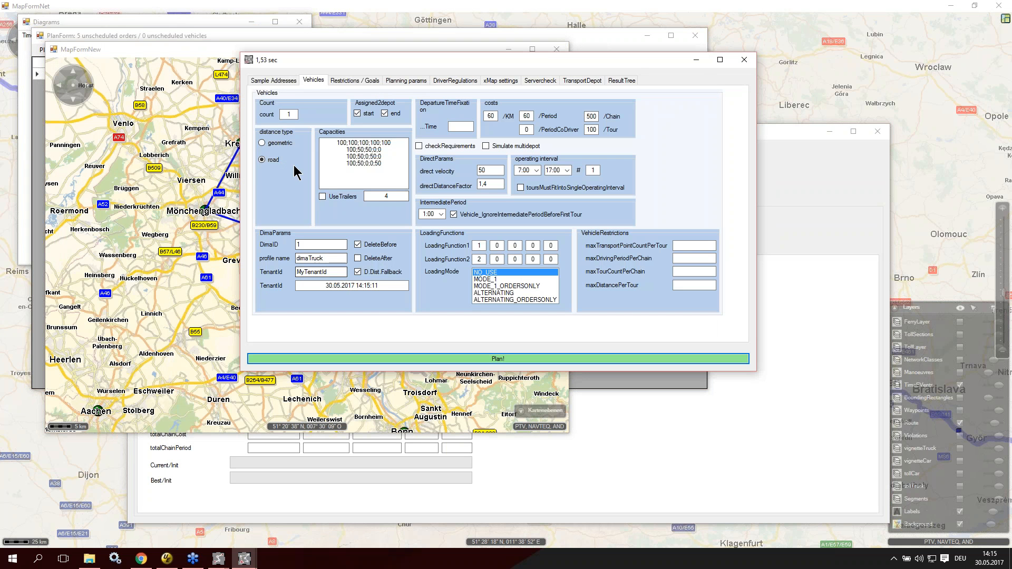
click(272, 81)
double_click(335, 217)
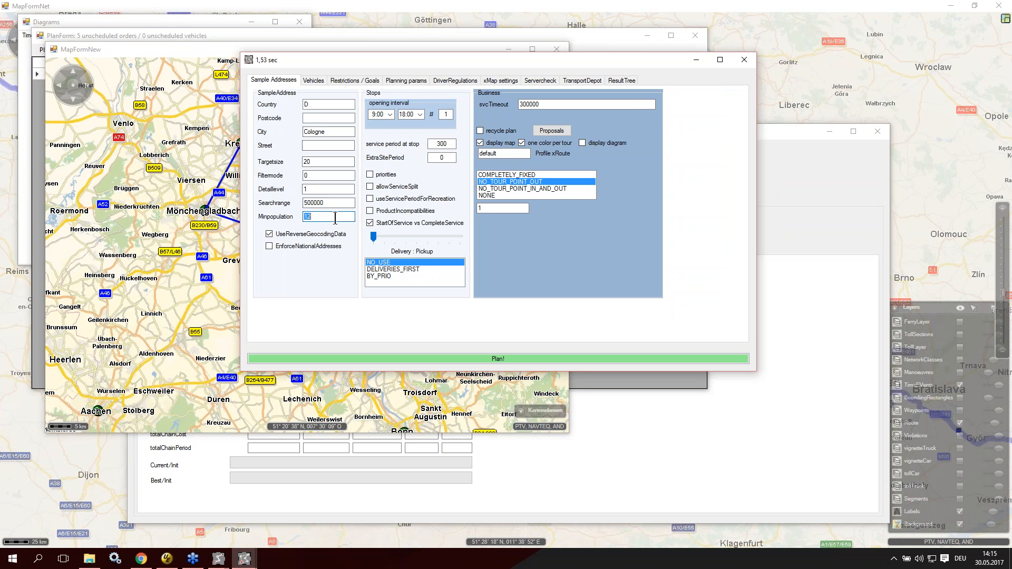
click(406, 361)
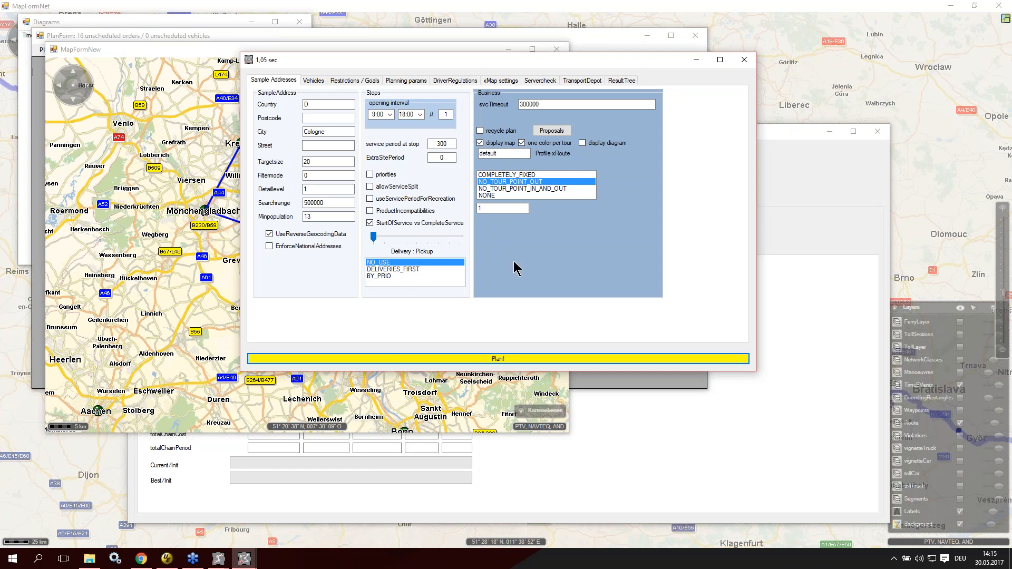
drag(463, 61, 673, 85)
scroll(340, 182, down, 2)
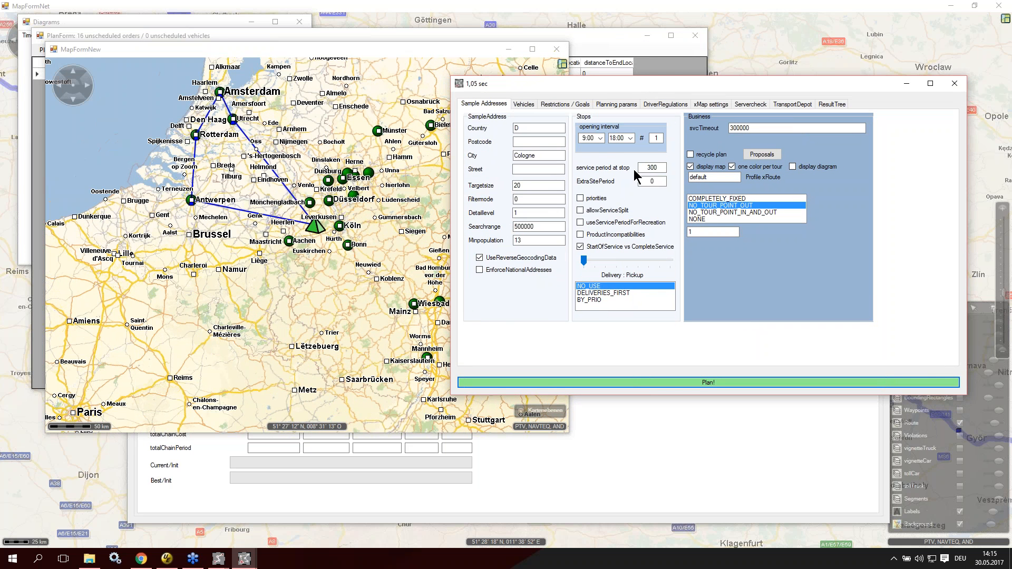
Step: Set the number of stop opening intervals to 15 and vehicle operating intervals to 5, and replan the tour
click(658, 137)
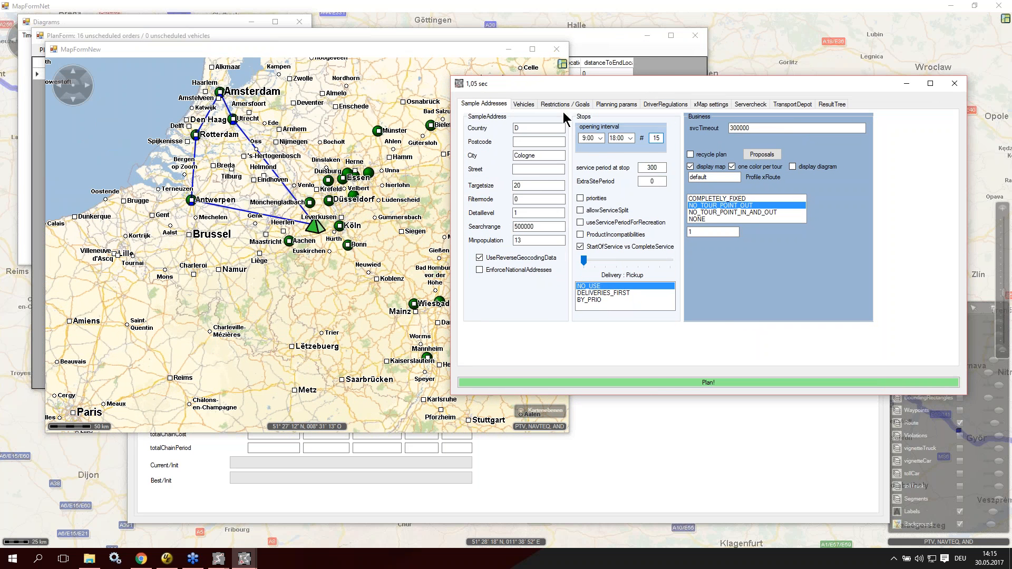
click(517, 105)
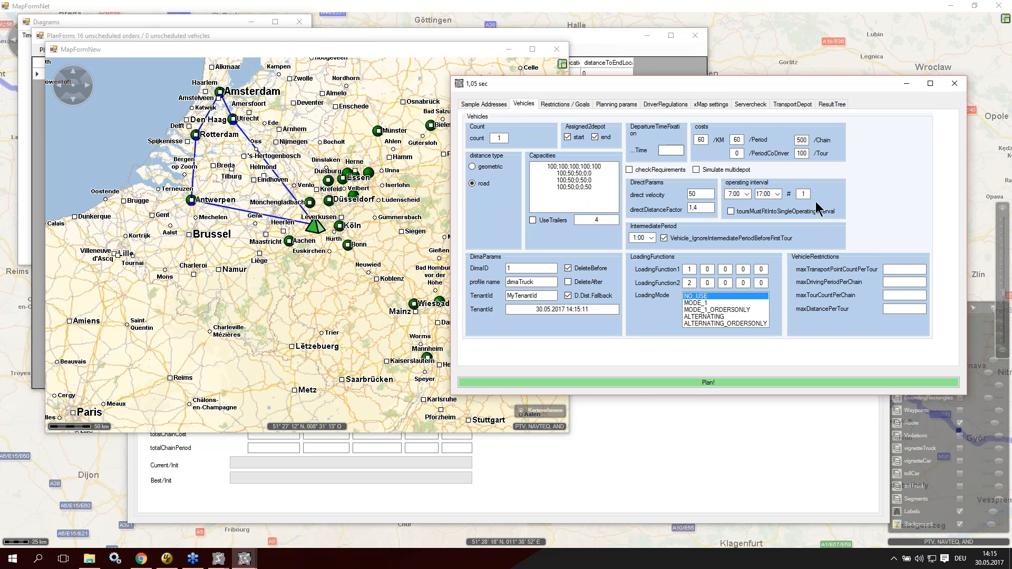
click(635, 382)
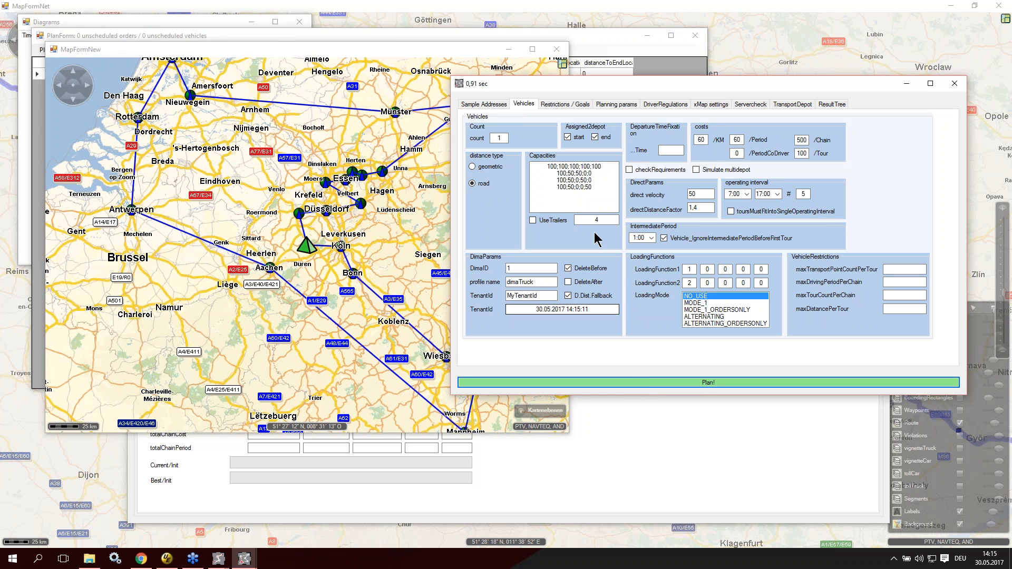
Step: Bring up the plan results, drill down to the vehicle's tour events and examine the NOT_OPERATING periods
click(606, 31)
drag(235, 39, 449, 40)
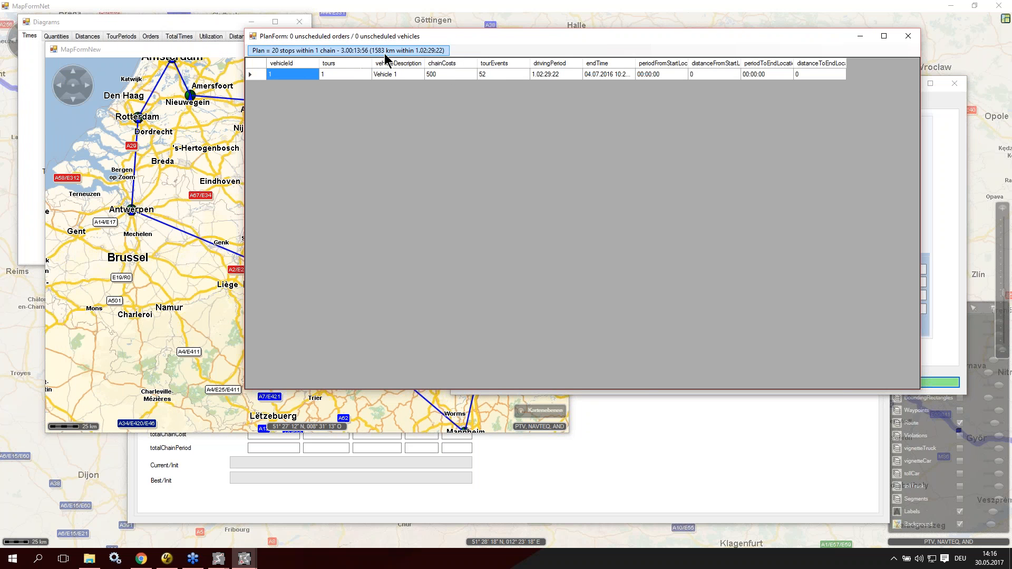
click(339, 52)
click(347, 62)
click(522, 86)
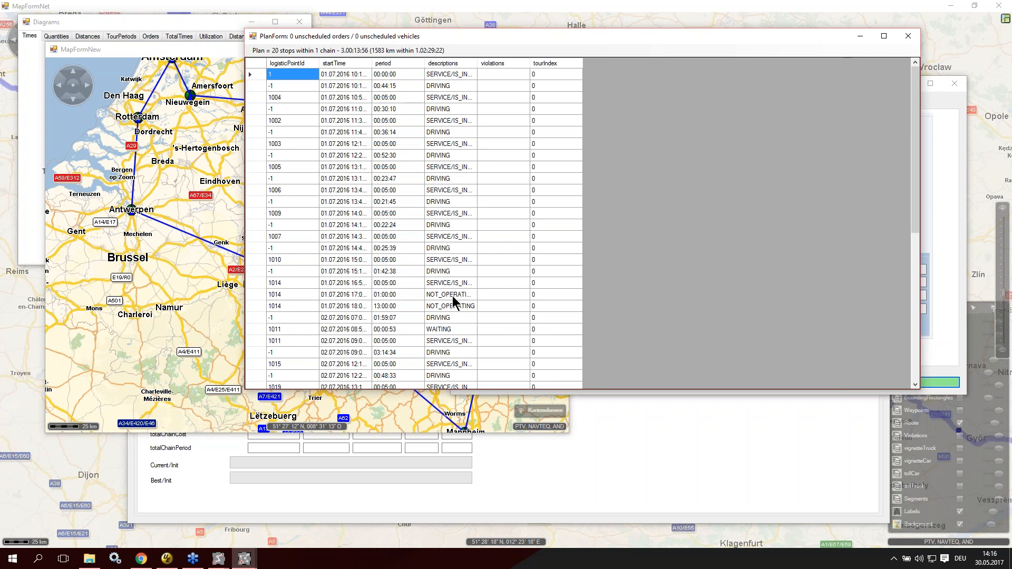
drag(452, 296, 453, 309)
scroll(459, 285, down, 9)
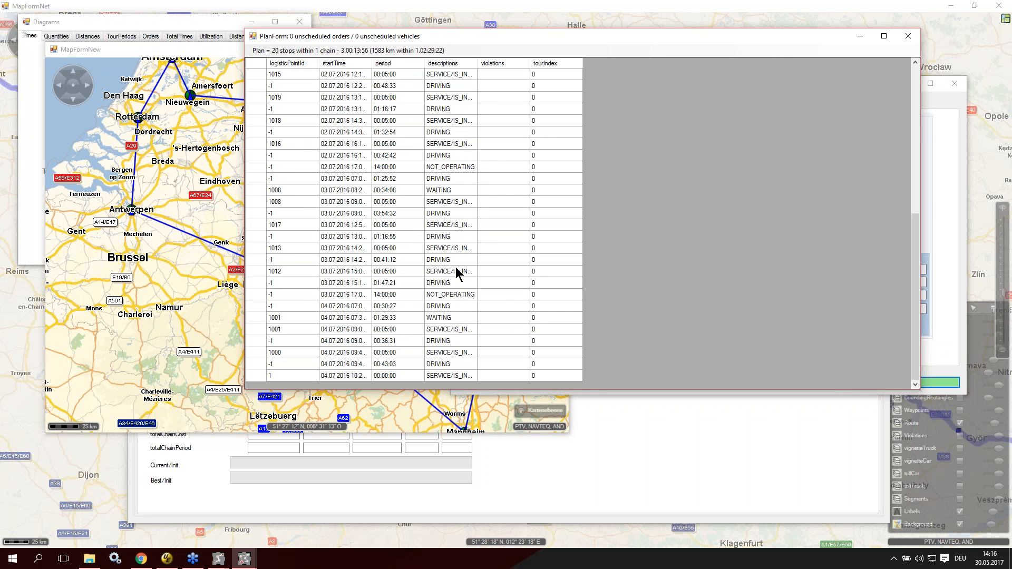
scroll(452, 254, up, 9)
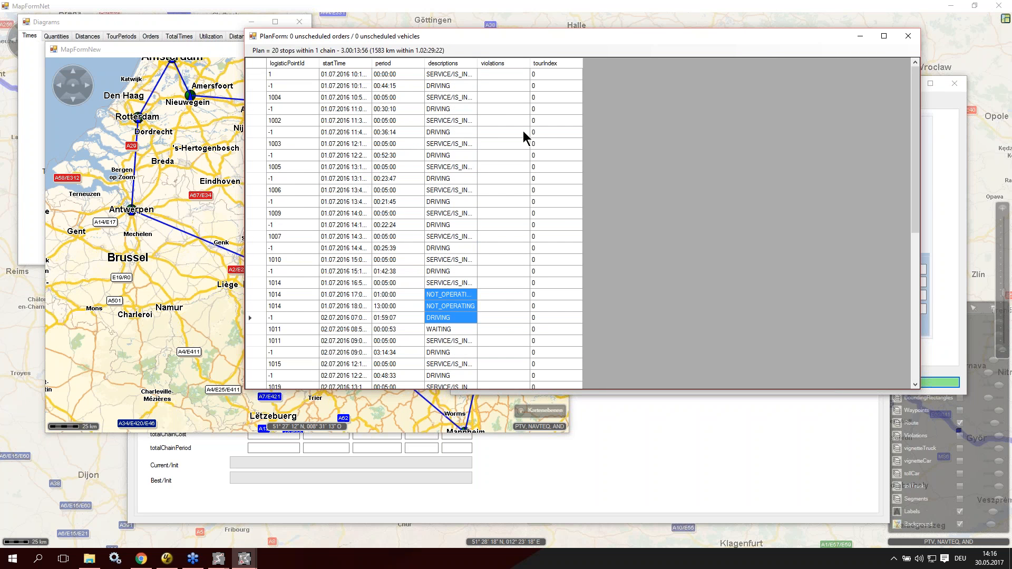
Step: Return to the planning settings, enable the BreakRule driver regulation and check its two break periods
click(627, 484)
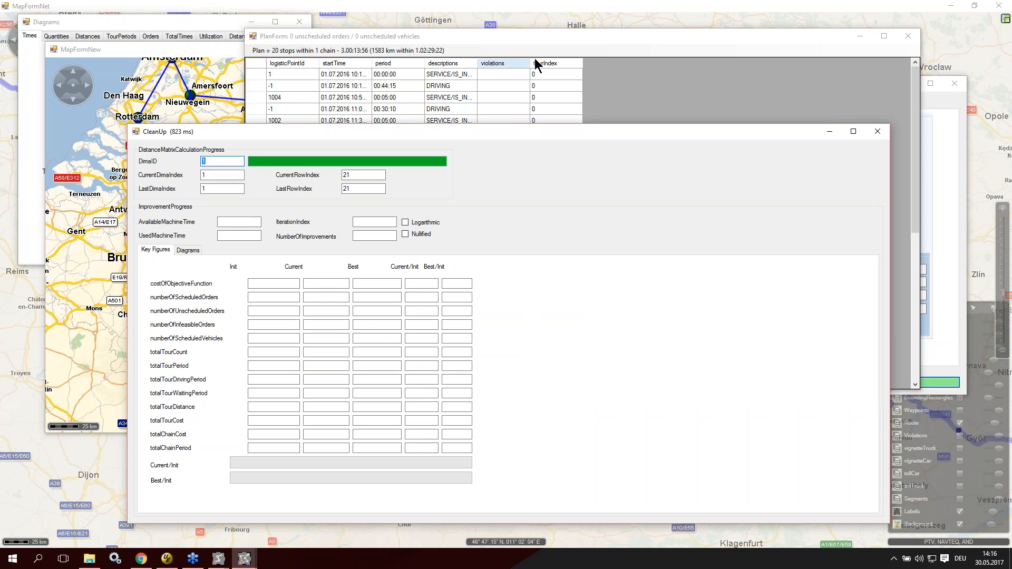
click(244, 557)
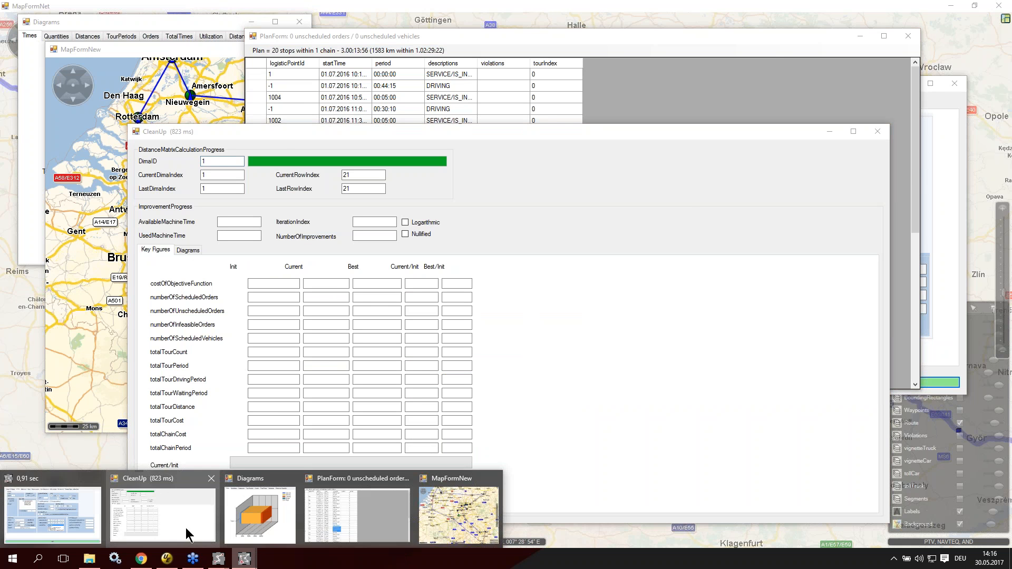
click(86, 515)
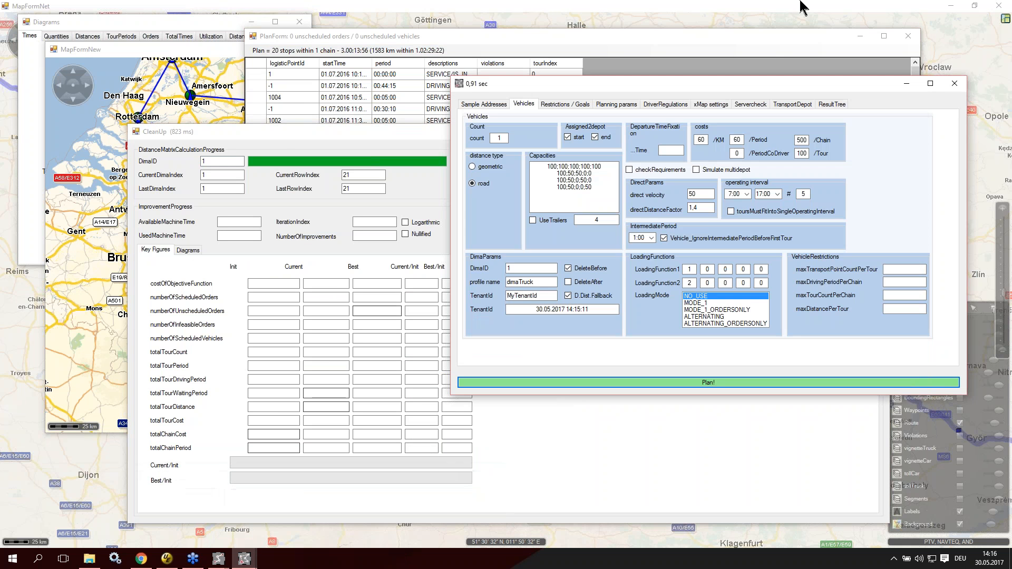
click(665, 103)
click(481, 127)
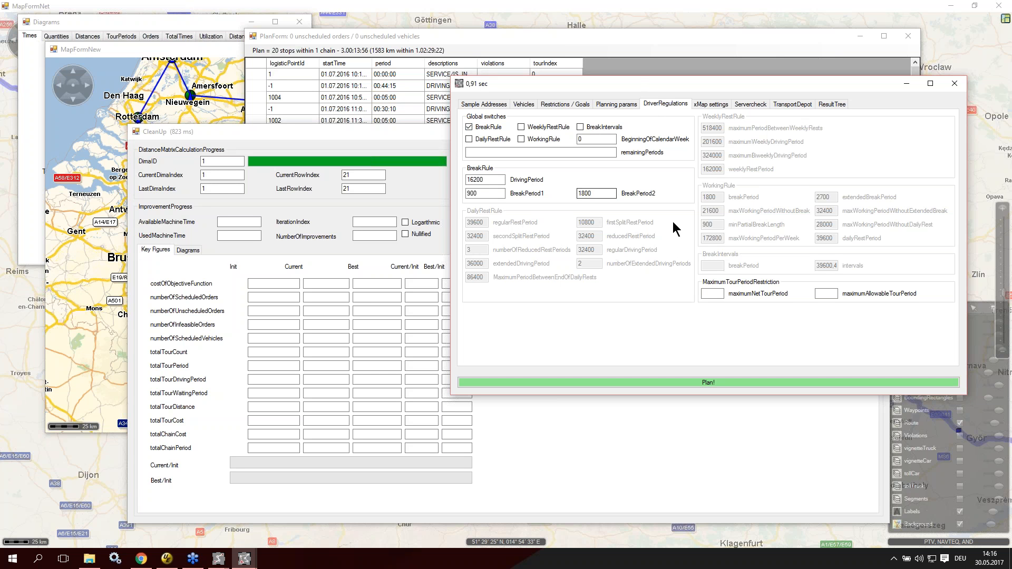
drag(488, 194, 438, 194)
double_click(594, 197)
Step: Enable the WeeklyRestRule and DailyRestRule driver regulations and replan the tour
click(545, 128)
mouse_move(488, 147)
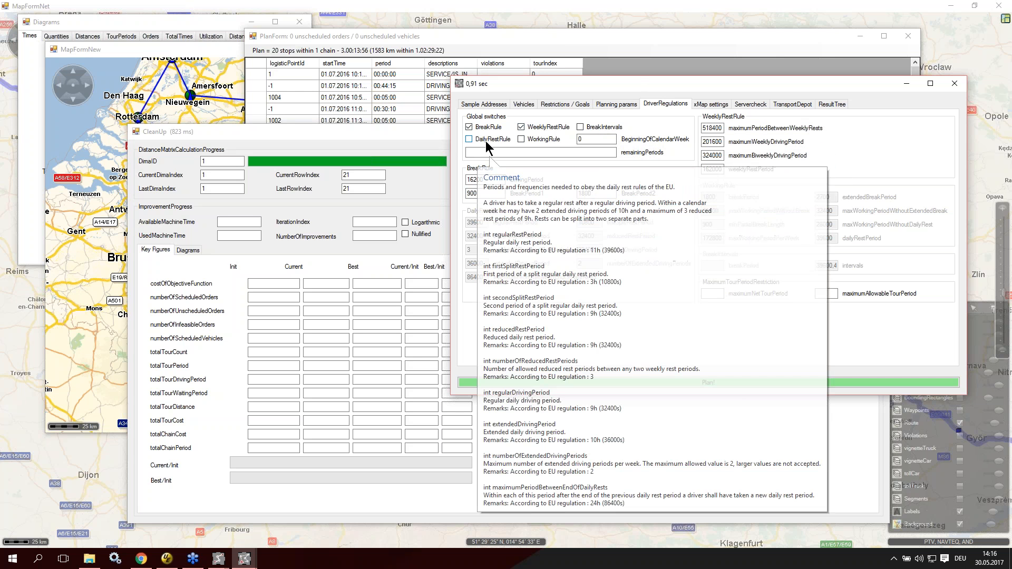
click(486, 141)
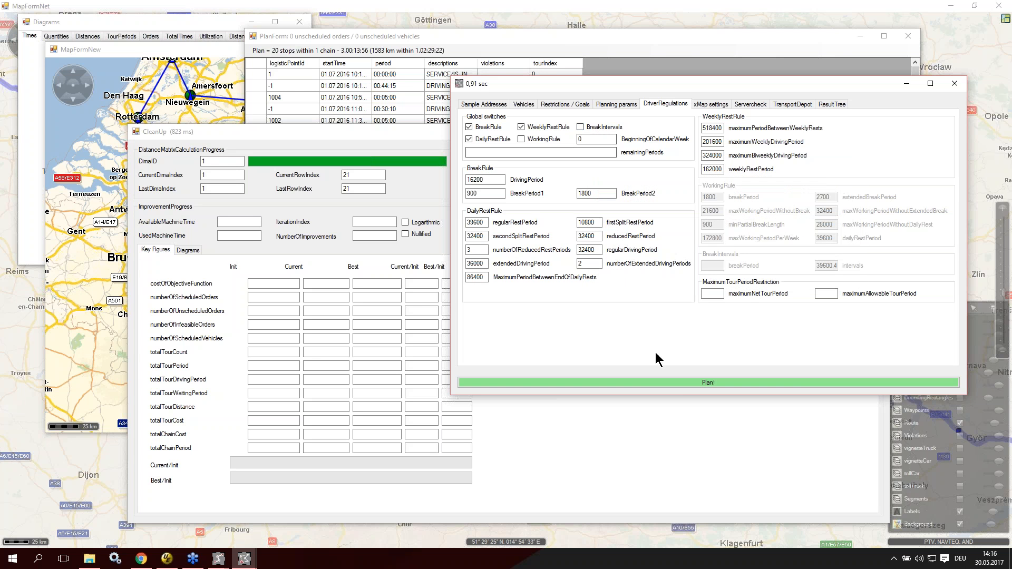
click(692, 384)
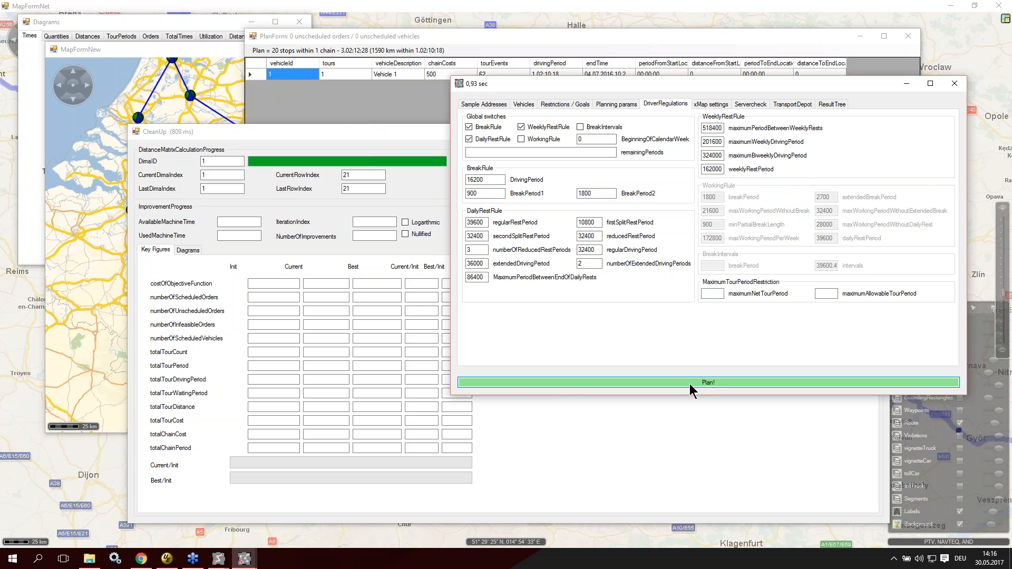
Step: Drill down from the replanned results to the vehicle's tour events and inspect the NOT_OPERATING and DAILY_REST entries at logistic point 1007
click(384, 51)
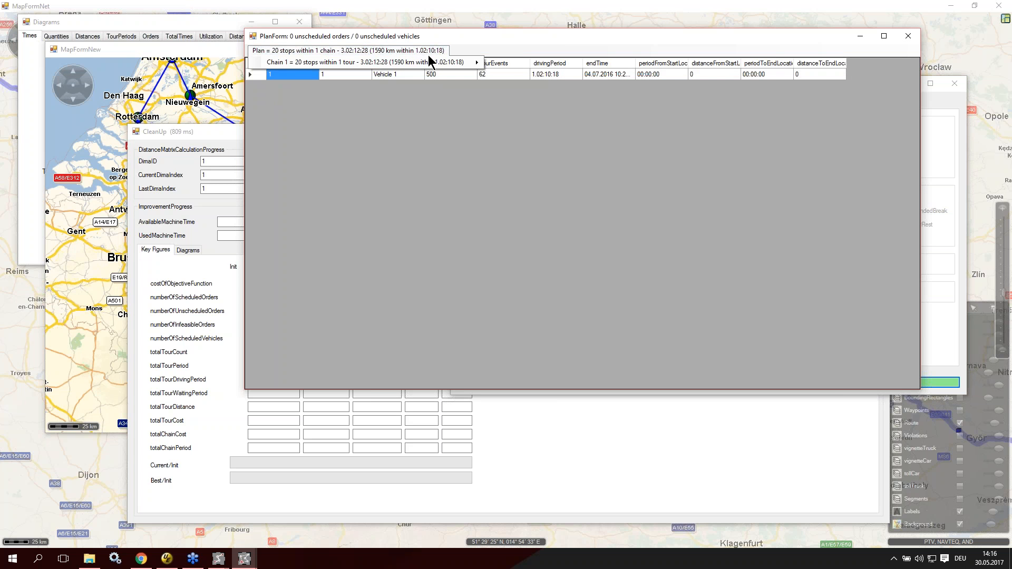
mouse_move(426, 63)
click(533, 85)
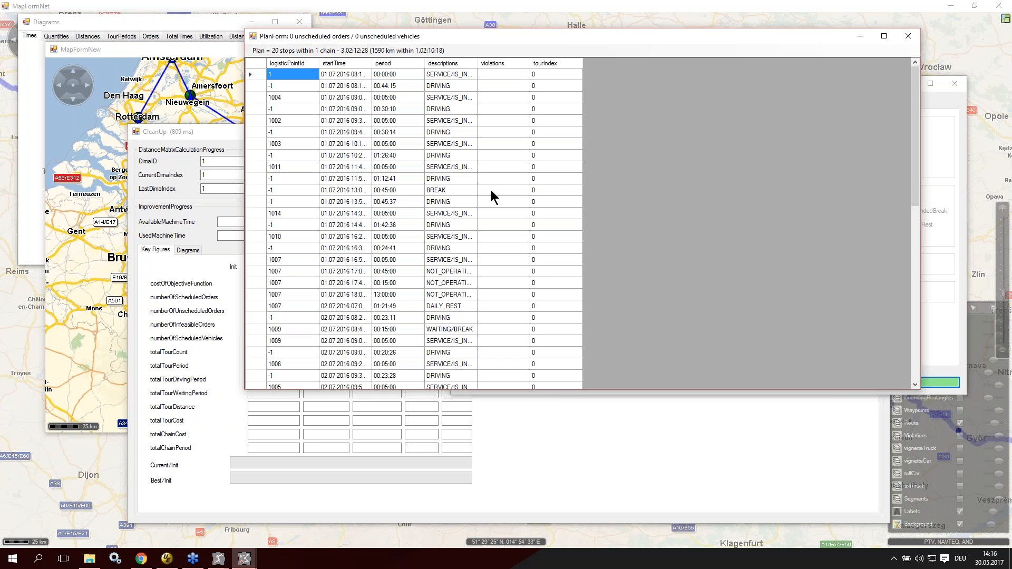
drag(454, 270, 456, 306)
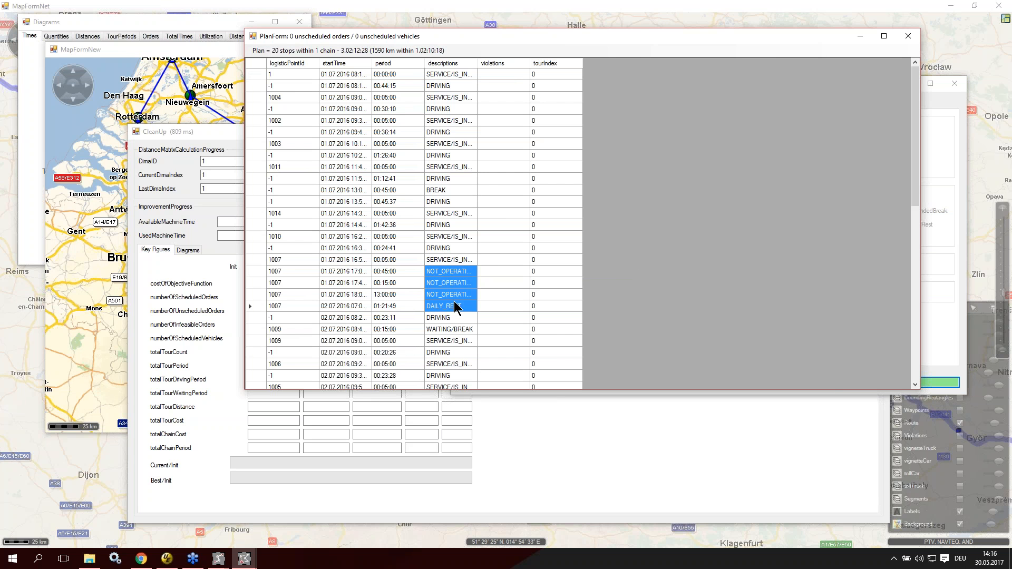
click(286, 307)
Step: Examine the remaining tour events through the last day, checking the WAITING/BREAK entry at logistic point 1009 and the subsequent BREAK and DAILY_REST periods
scroll(416, 293, down, 1)
scroll(416, 288, down, 2)
click(452, 224)
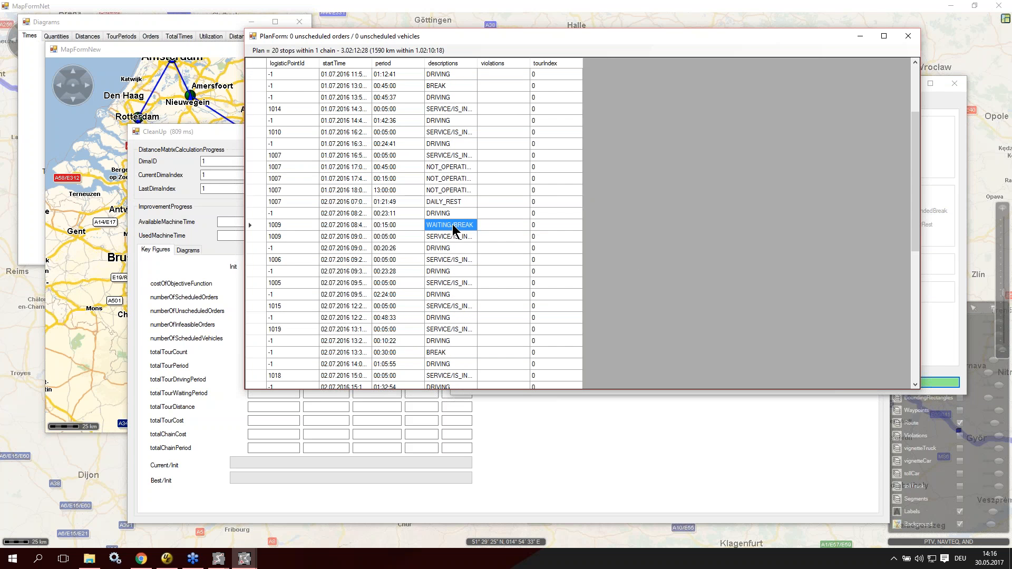
scroll(457, 293, down, 4)
scroll(458, 293, down, 3)
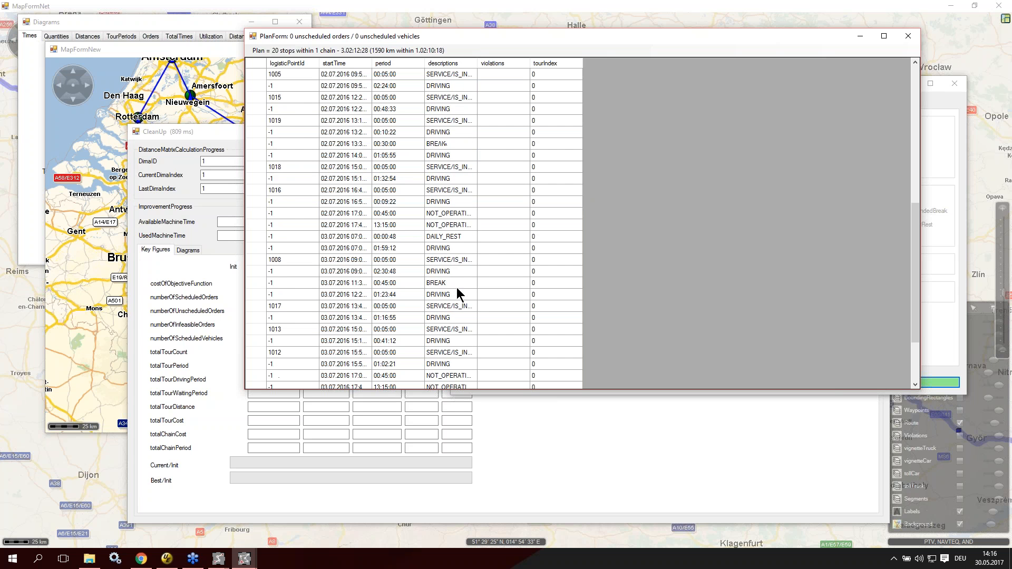
click(462, 226)
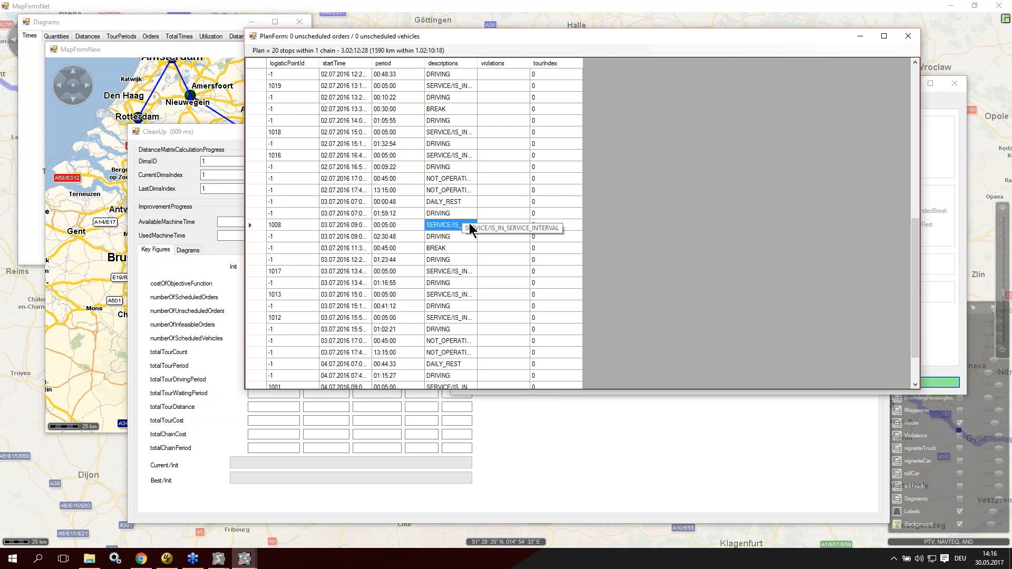
scroll(464, 227, down, 2)
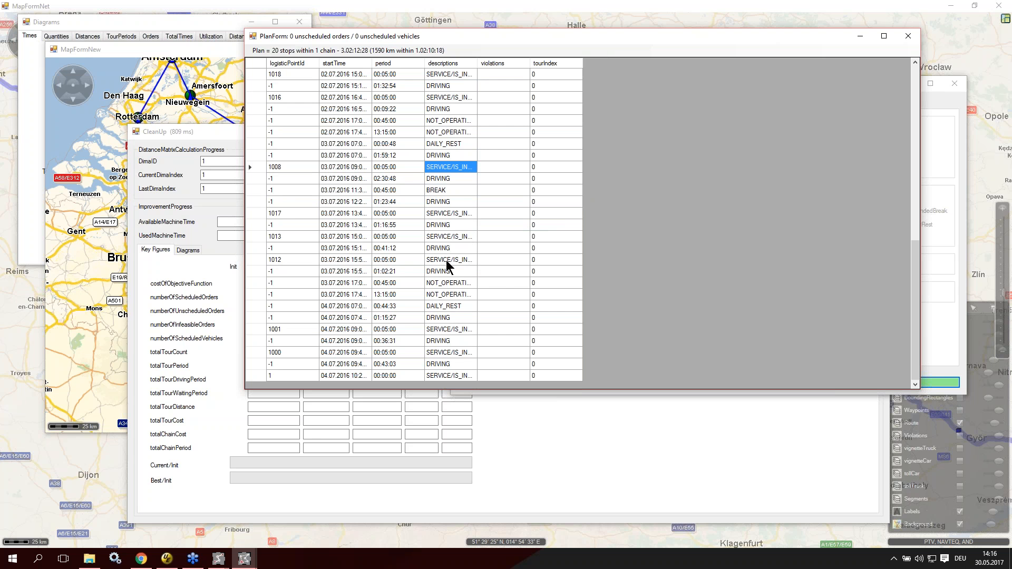
click(466, 308)
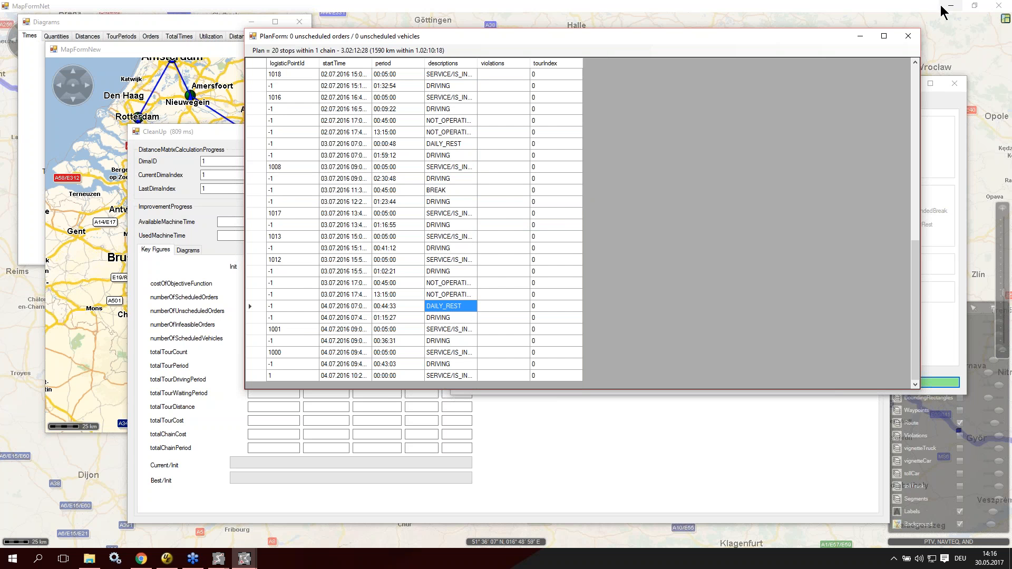
Step: Close the plan results and the tour planning settings to return to the route map
click(907, 36)
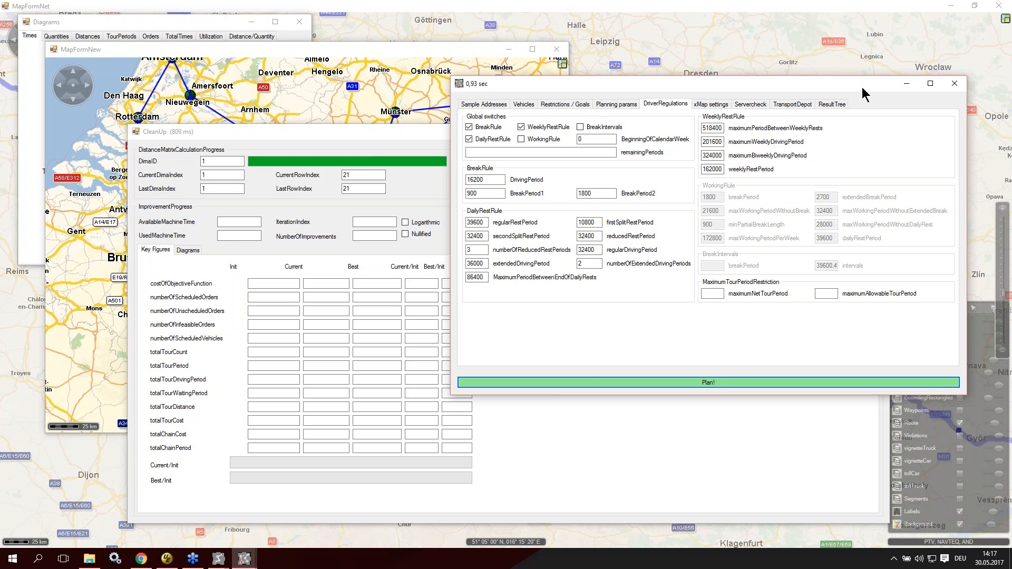
click(954, 84)
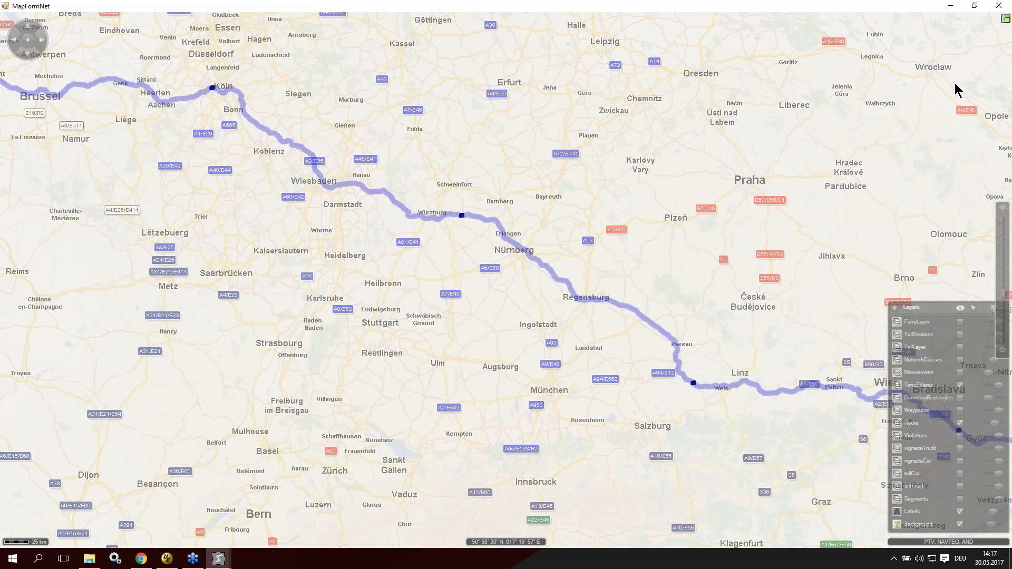
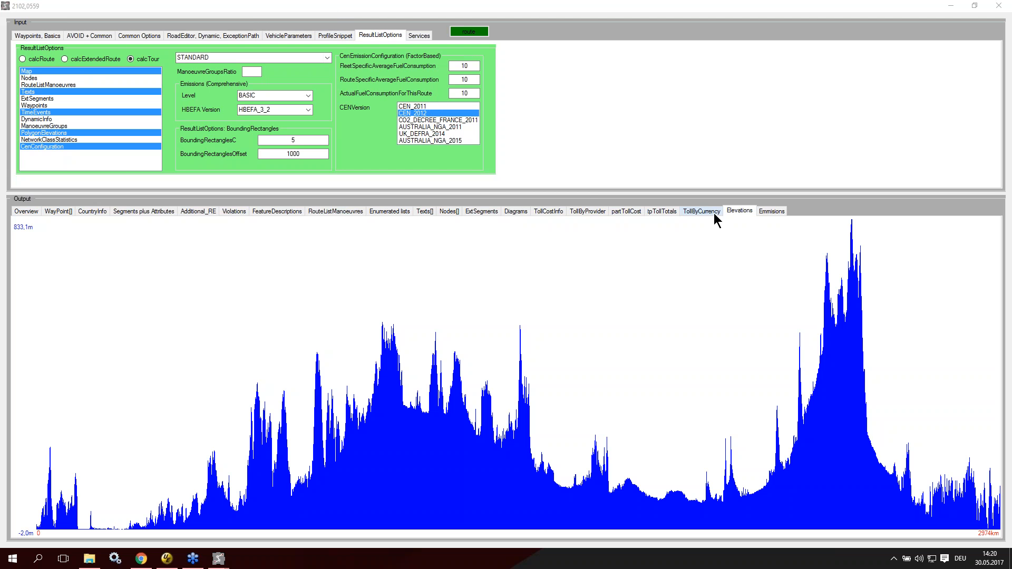
Step: Show the route's CEN 2012 emission results and look through the selectable HBEFA versions
click(775, 209)
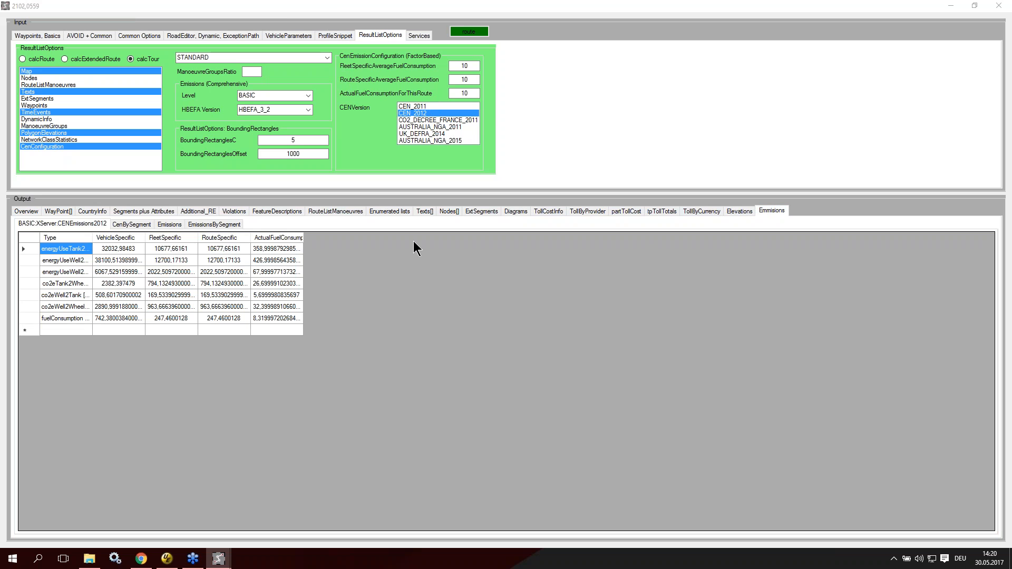
click(307, 111)
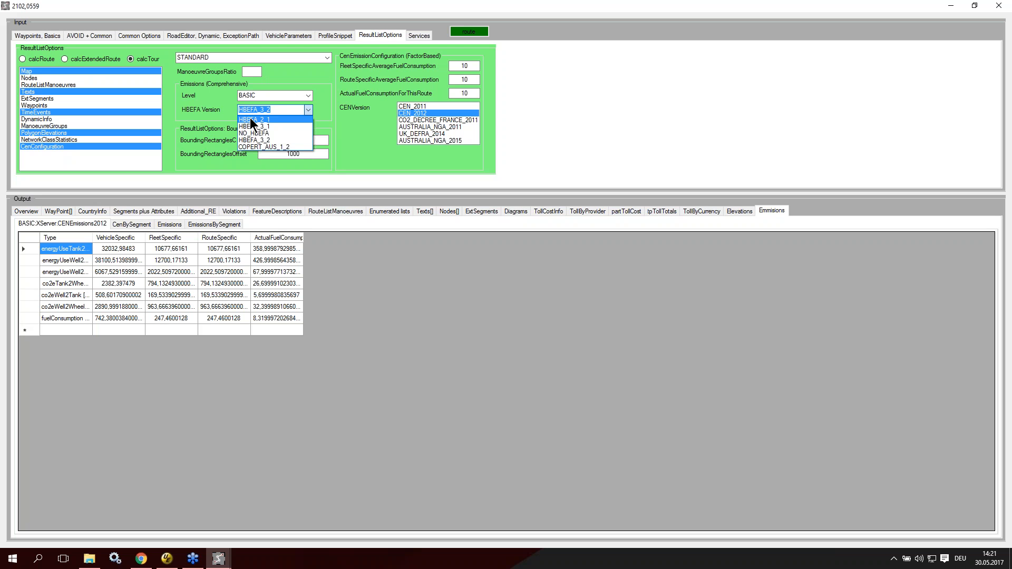
click(337, 114)
mouse_move(337, 119)
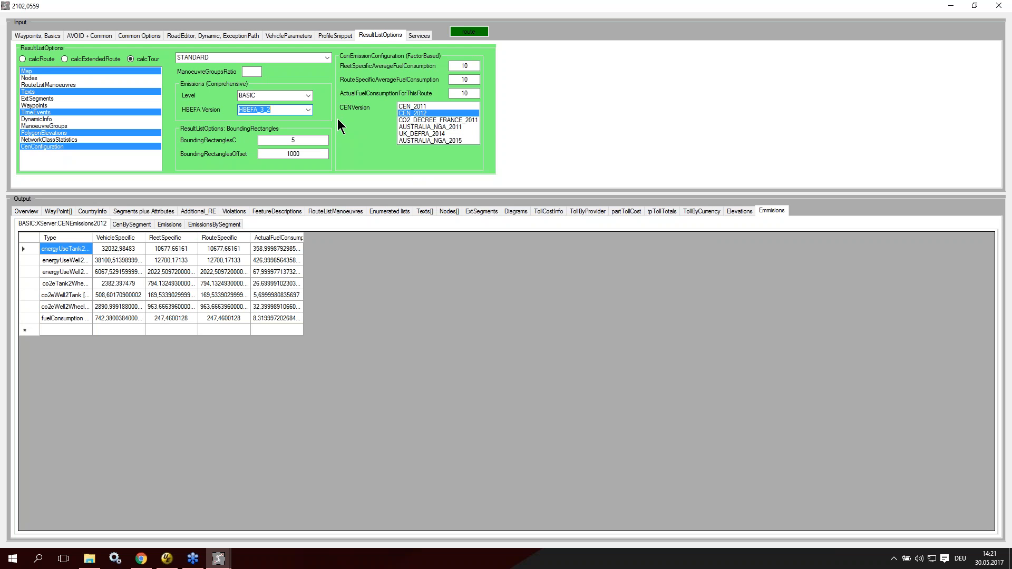
Step: Display the detailed pollutant emissions of the route and review the HBEFA version choices, including COPERT_AUS_1_2, keeping HBEFA_3_2
click(177, 225)
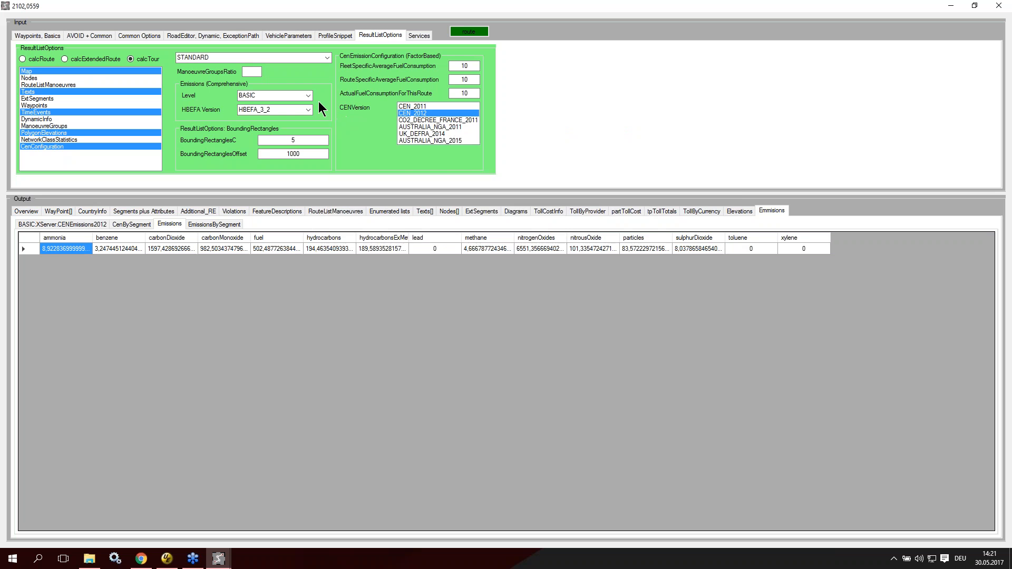
click(305, 110)
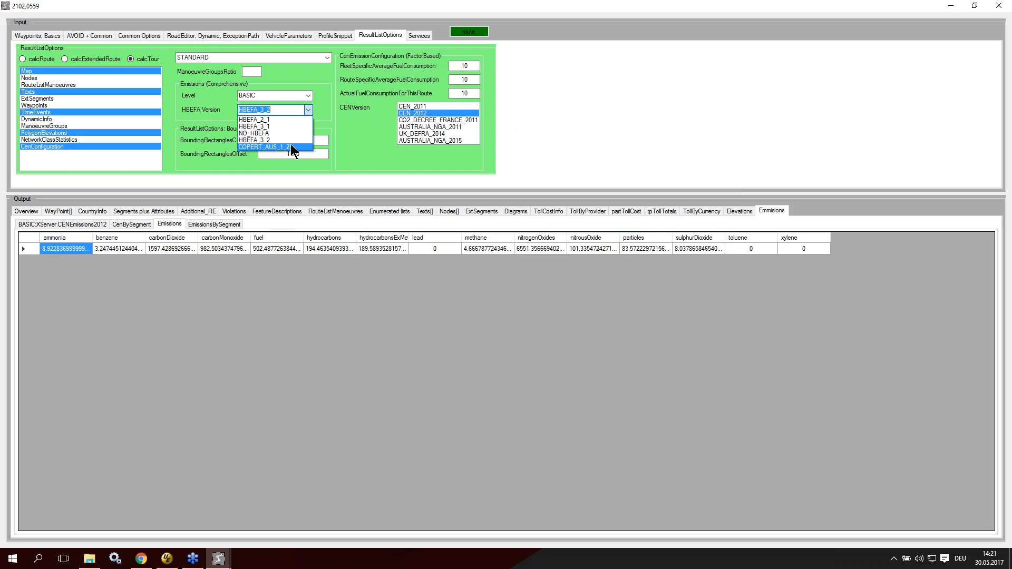
click(344, 132)
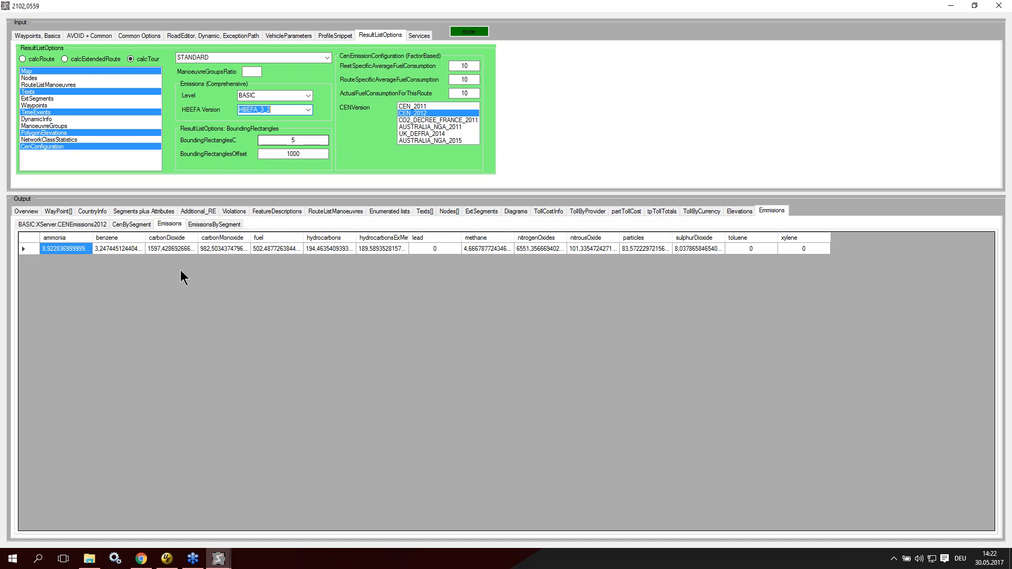
click(309, 111)
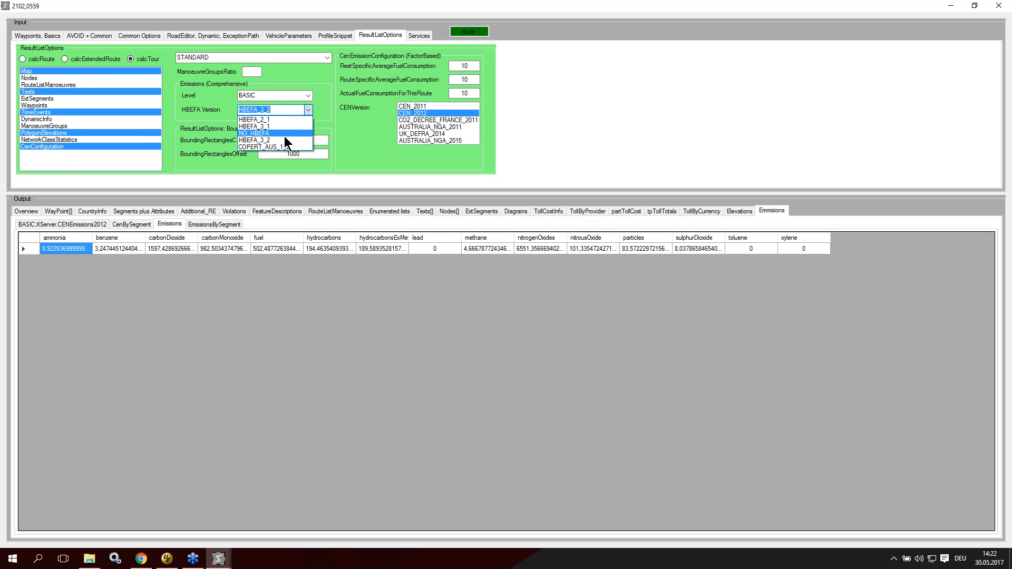
click(376, 126)
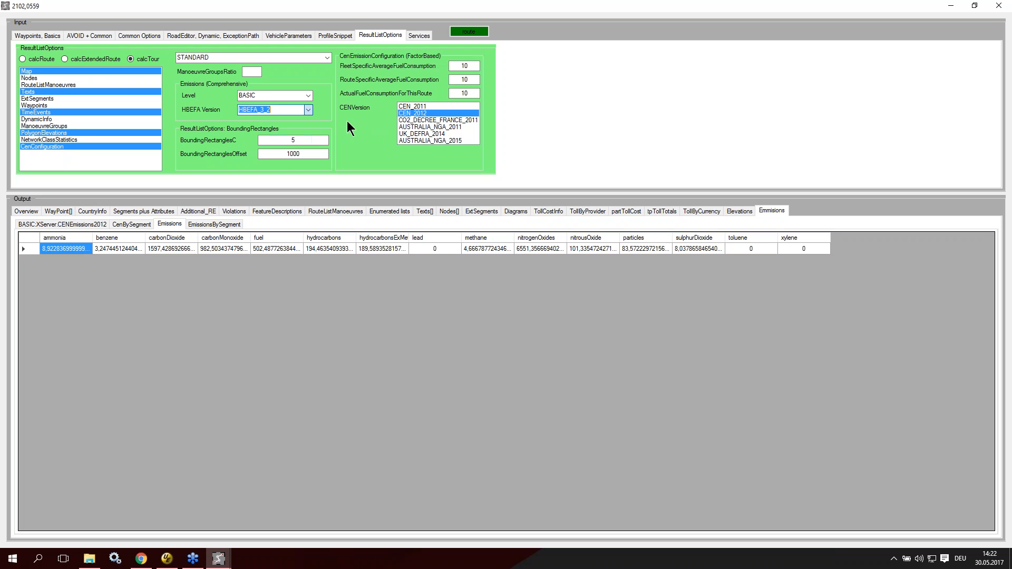
click(305, 109)
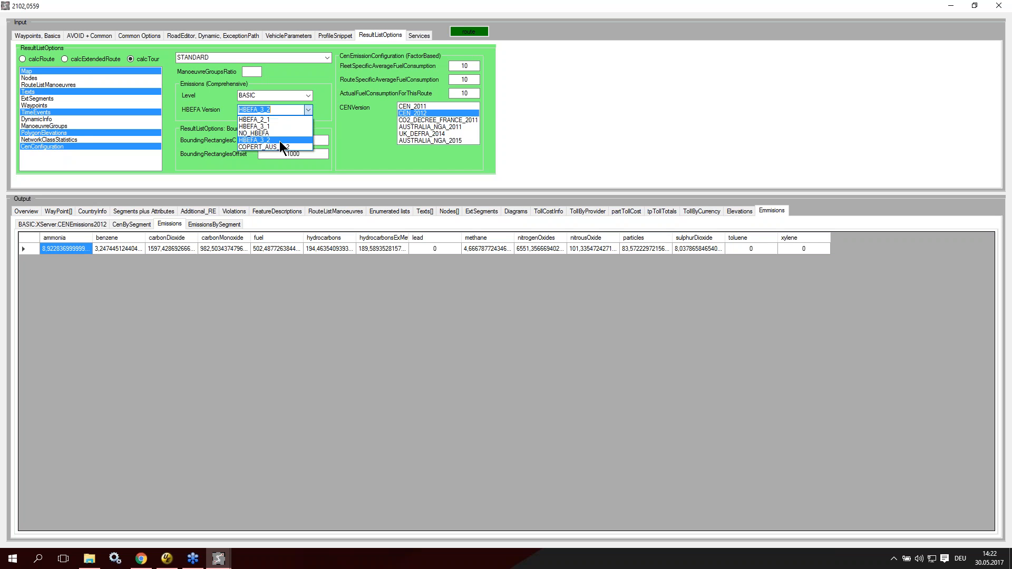
click(342, 126)
mouse_move(362, 129)
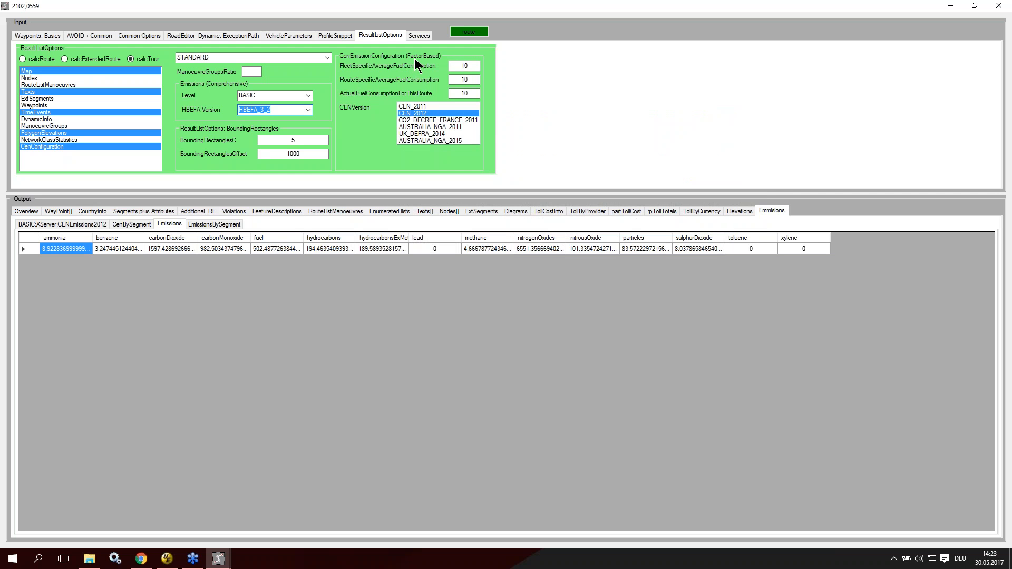
Step: Go through the factor-based CEN versions CO2_DECREE_FRANCE_2011 and AUSTRALIA_NGA_2011, and select UK_DEFRA_2014
mouse_move(414, 58)
click(450, 119)
click(451, 127)
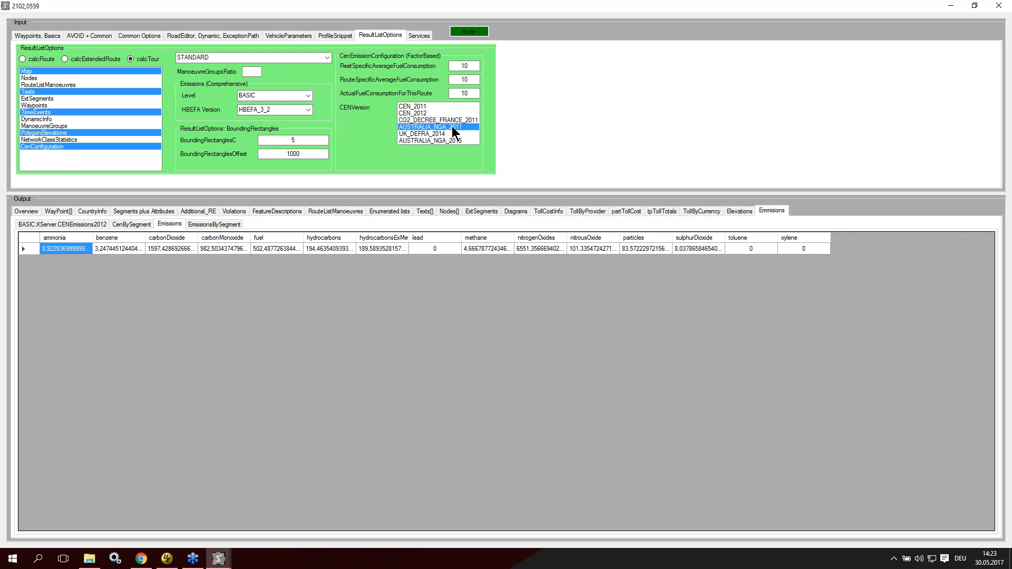
click(437, 135)
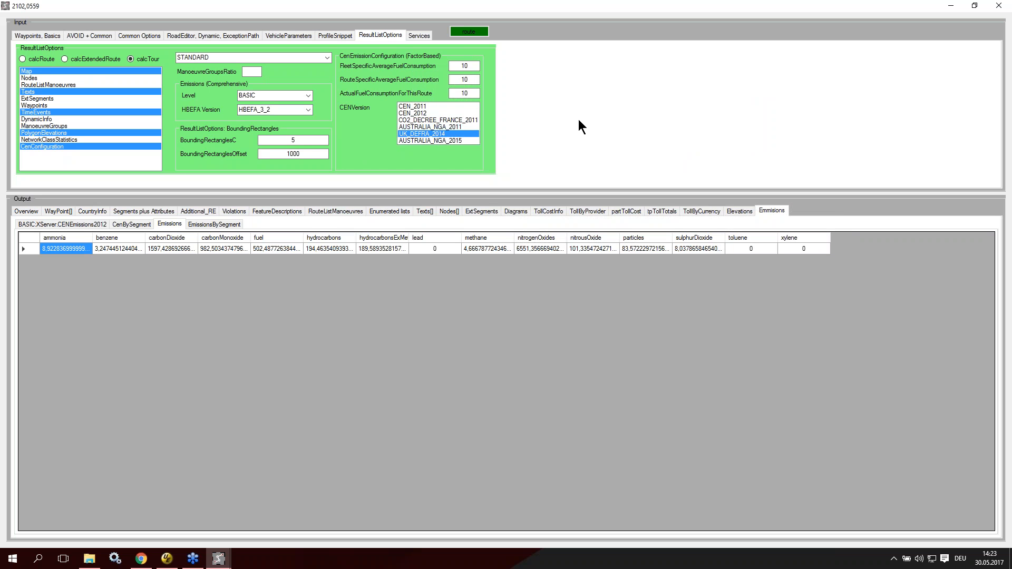